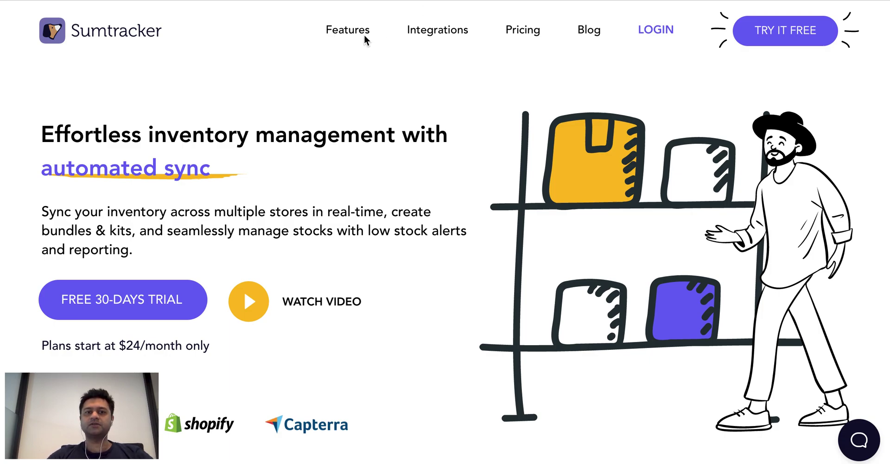
Step: Open the website's Features page and review the inventory sync, bundles, purchase order and reporting features
{"action": "left_click", "coordinate": [349, 33]}
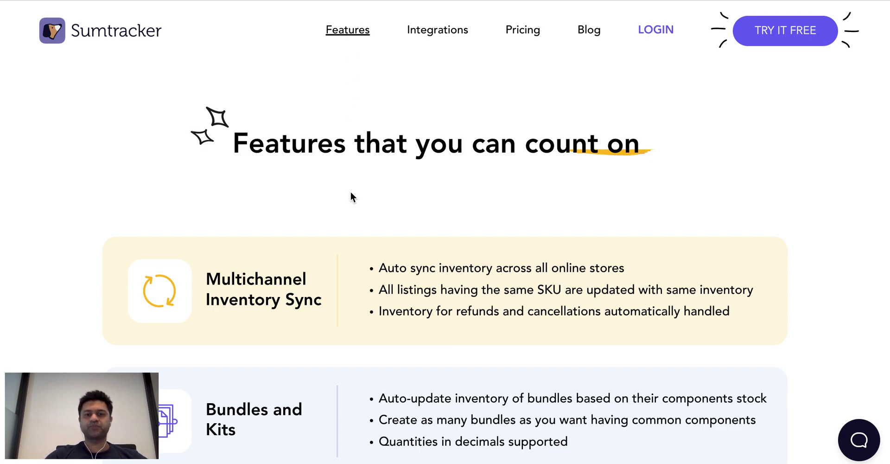
{"action": "scroll", "coordinate": [351, 197], "scroll_direction": "down", "scroll_amount": 2}
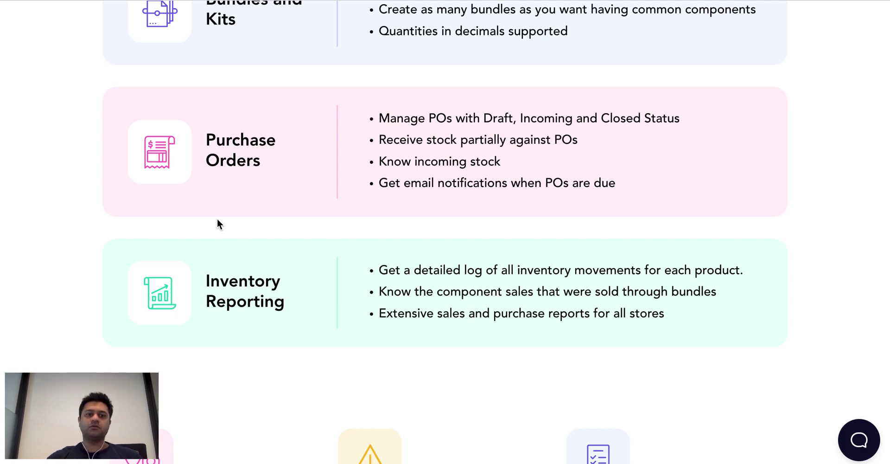
{"action": "scroll", "coordinate": [218, 223], "scroll_direction": "down", "scroll_amount": 2}
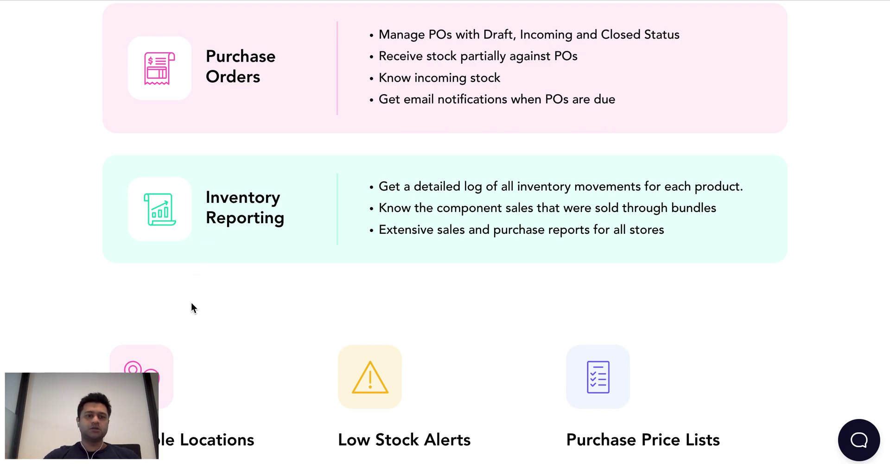
{"action": "scroll", "coordinate": [191, 306], "scroll_direction": "down", "scroll_amount": 3}
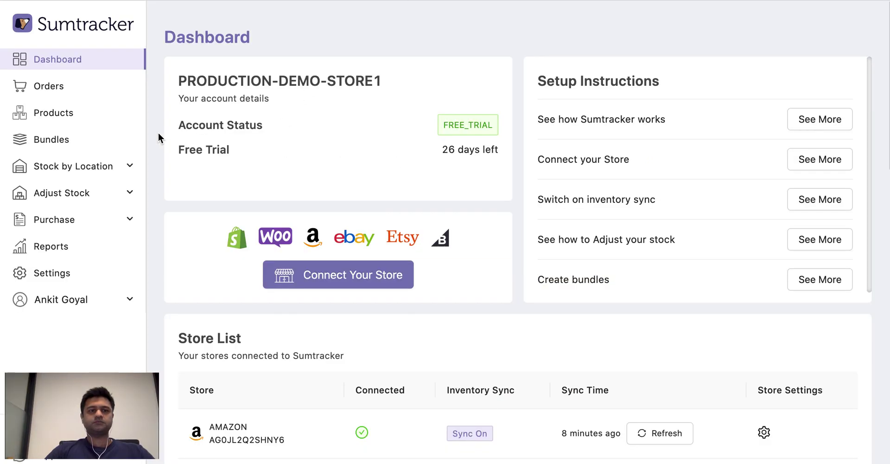
Step: Turn on inventory sync for the Shopify store australia-store-demo, importing its inventory as initial stock and accepting the sync acknowledgement
{"action": "scroll", "coordinate": [158, 132], "scroll_direction": "down", "scroll_amount": 3}
{"action": "scroll", "coordinate": [157, 133], "scroll_direction": "up", "scroll_amount": 3}
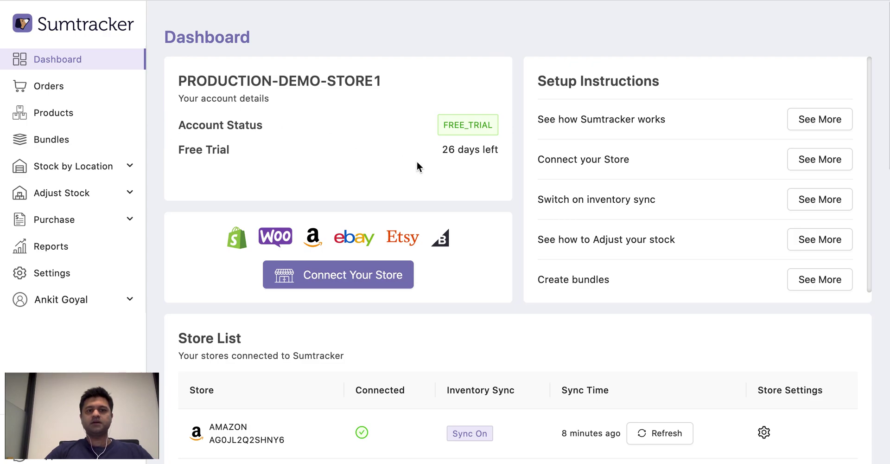
{"action": "scroll", "coordinate": [416, 164], "scroll_direction": "down", "scroll_amount": 5}
{"action": "scroll", "coordinate": [417, 163], "scroll_direction": "down", "scroll_amount": 3}
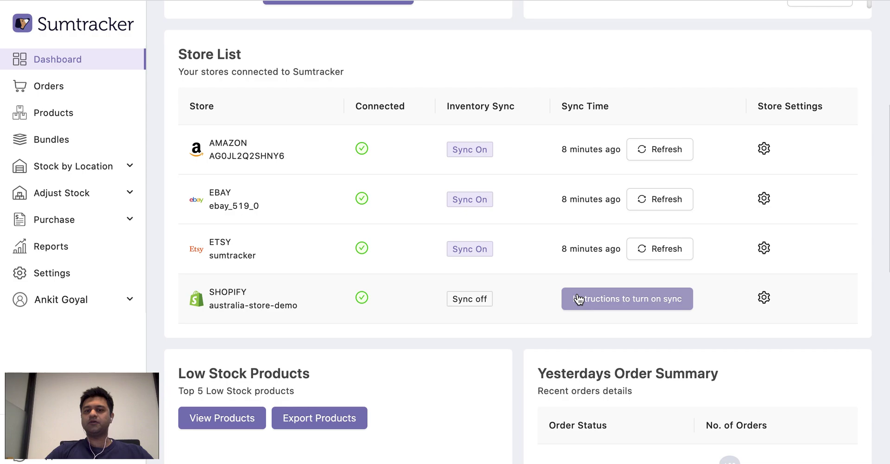
{"action": "left_click", "coordinate": [575, 310]}
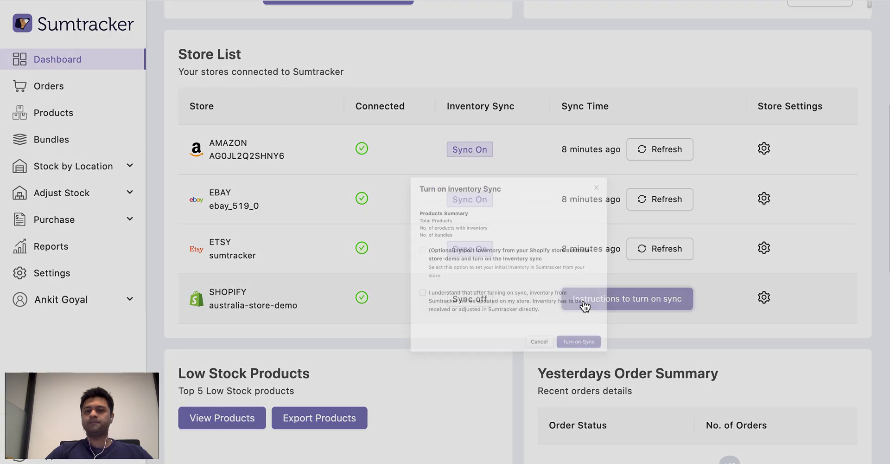
{"action": "left_click", "coordinate": [338, 234]}
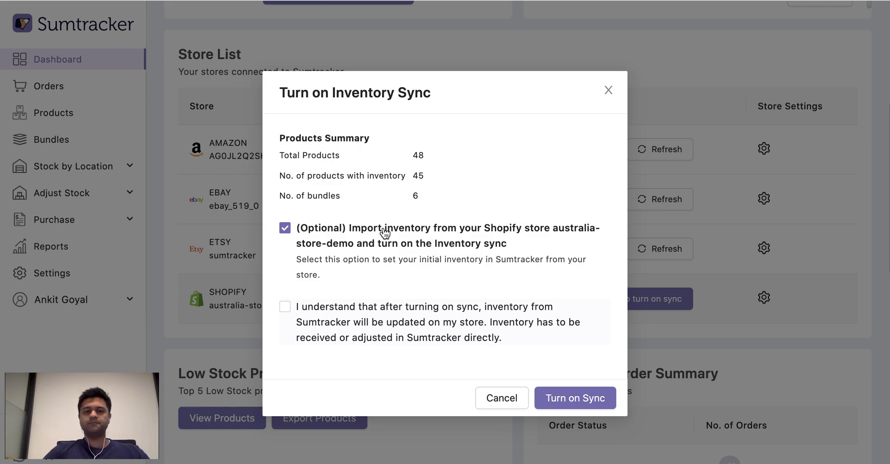
{"action": "left_click", "coordinate": [344, 308]}
{"action": "left_click", "coordinate": [558, 395]}
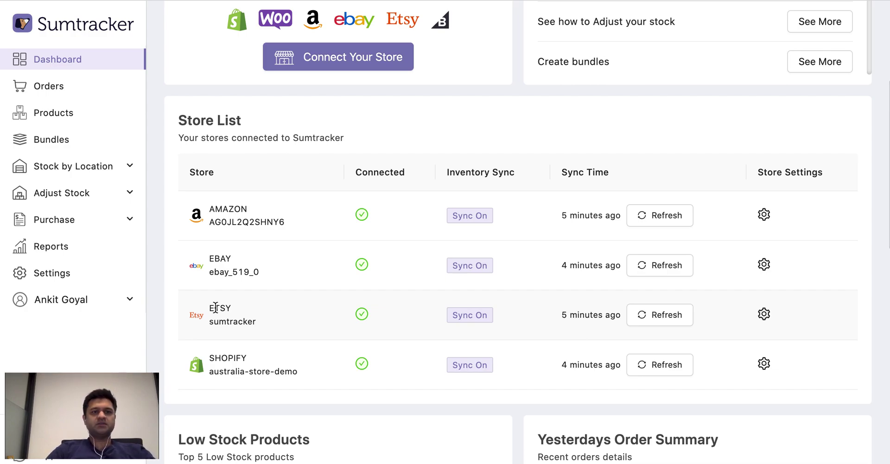
Step: Open the product list and look through the products and SKUs on its first page
{"action": "left_click", "coordinate": [83, 114]}
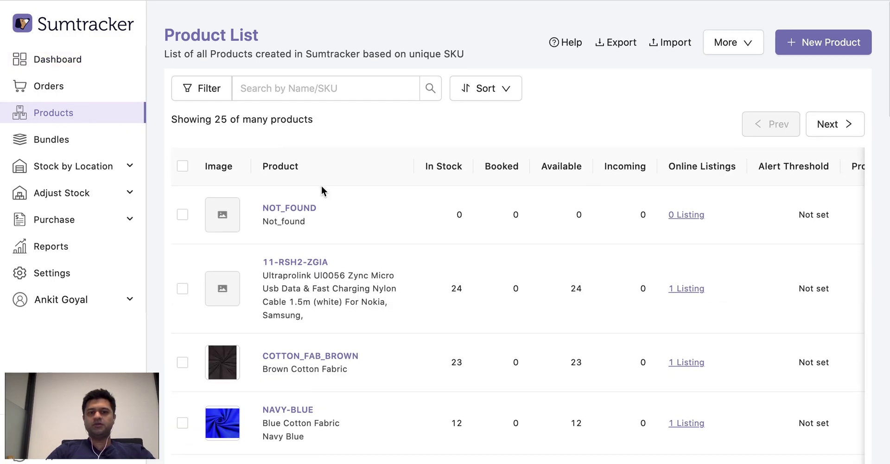
{"action": "scroll", "coordinate": [321, 185], "scroll_direction": "down", "scroll_amount": 2}
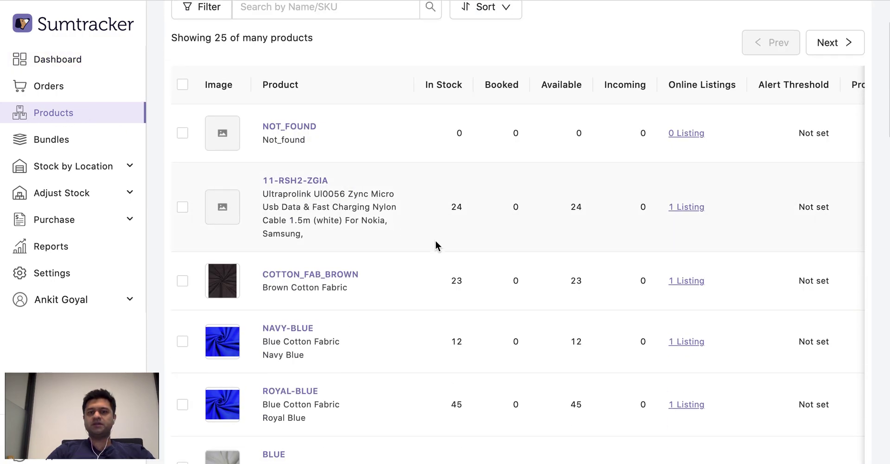
{"action": "scroll", "coordinate": [436, 240], "scroll_direction": "down", "scroll_amount": 12}
{"action": "scroll", "coordinate": [435, 240], "scroll_direction": "down", "scroll_amount": 17}
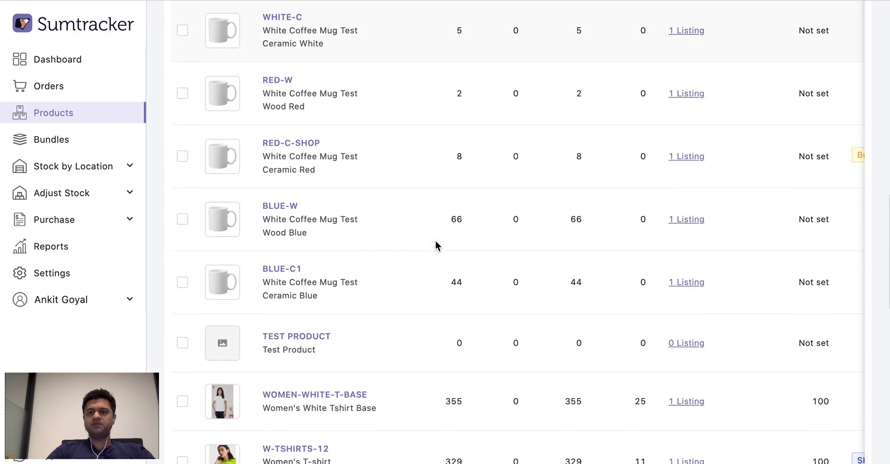
{"action": "scroll", "coordinate": [435, 241], "scroll_direction": "down", "scroll_amount": 1}
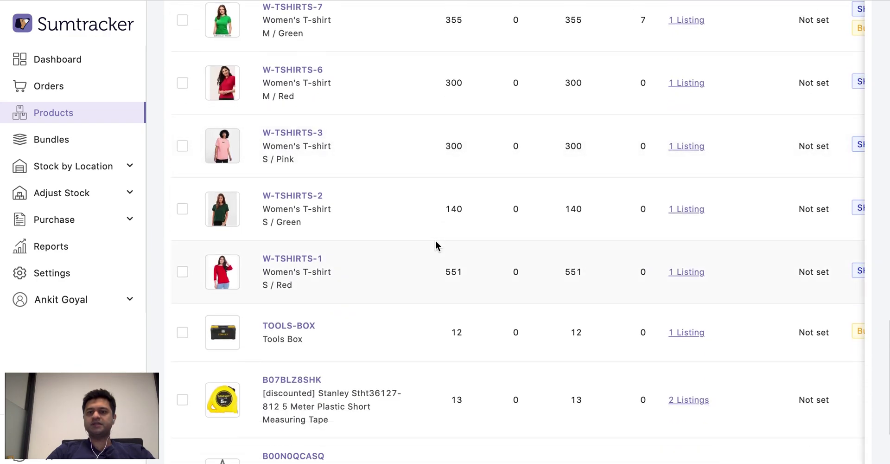
{"action": "scroll", "coordinate": [436, 240], "scroll_direction": "down", "scroll_amount": 2}
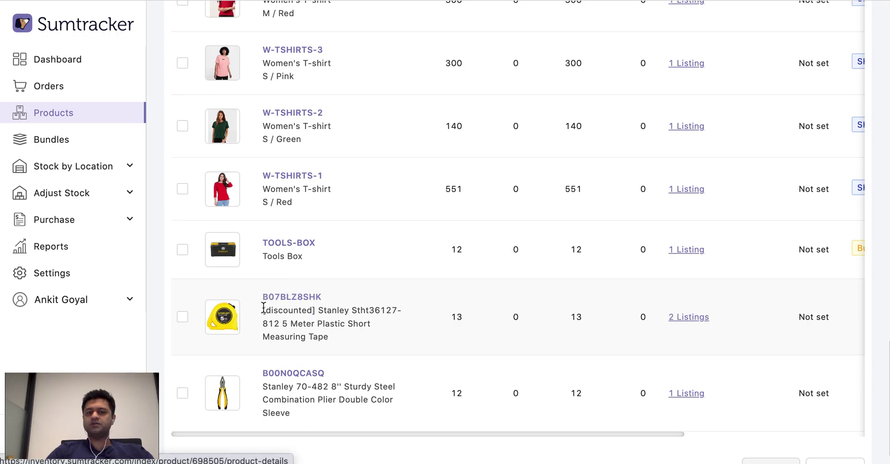
{"action": "scroll", "coordinate": [356, 302], "scroll_direction": "up", "scroll_amount": 1}
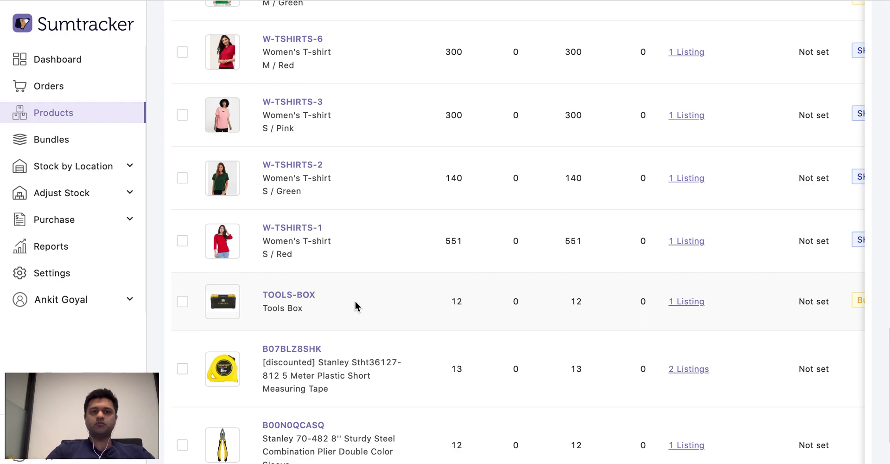
{"action": "scroll", "coordinate": [354, 300], "scroll_direction": "up", "scroll_amount": 1}
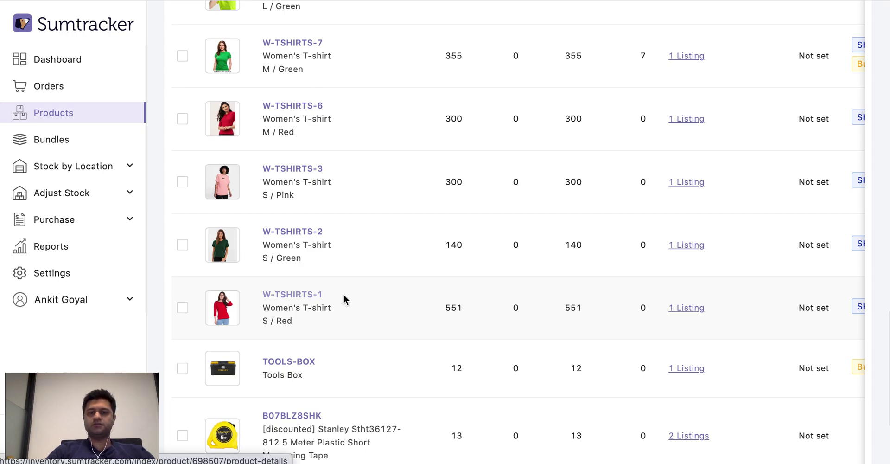
{"action": "scroll", "coordinate": [343, 294], "scroll_direction": "up", "scroll_amount": 13}
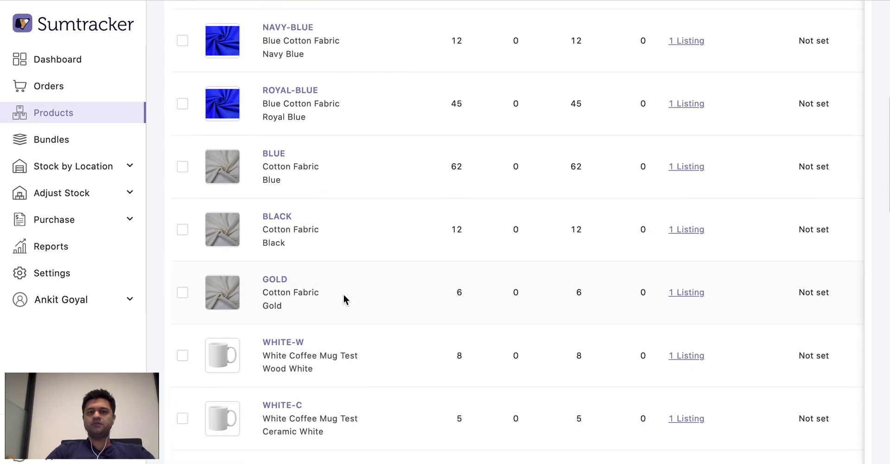
{"action": "scroll", "coordinate": [343, 293], "scroll_direction": "up", "scroll_amount": 6}
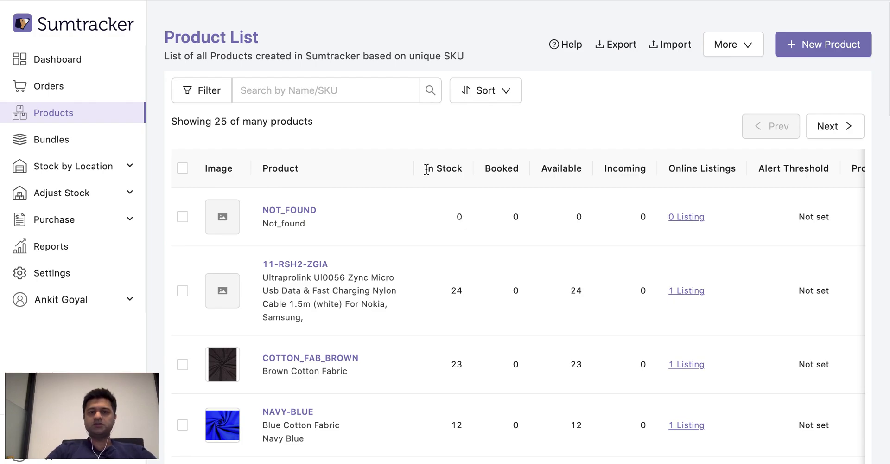
Step: Examine the product list's columns, from In Stock and Booked through to Alert Threshold and Properties
{"action": "left_click_drag", "start_coordinate": [426, 169], "coordinate": [464, 172]}
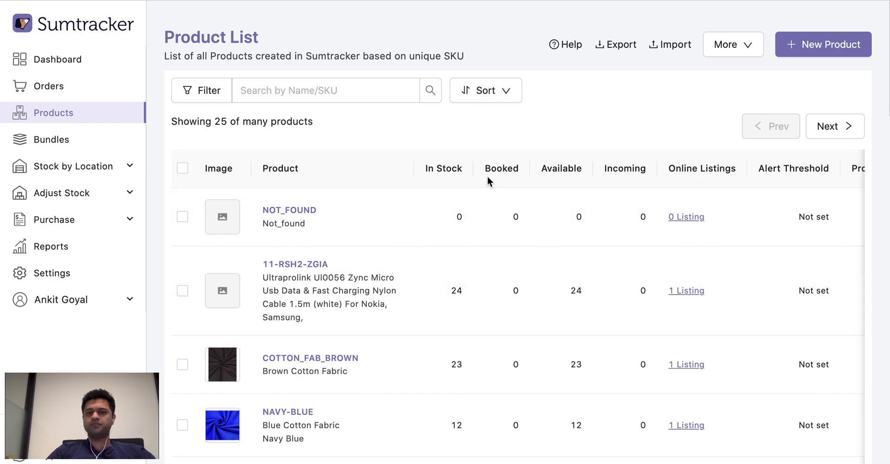
{"action": "left_click_drag", "start_coordinate": [485, 169], "coordinate": [529, 175]}
{"action": "left_click", "coordinate": [529, 175]}
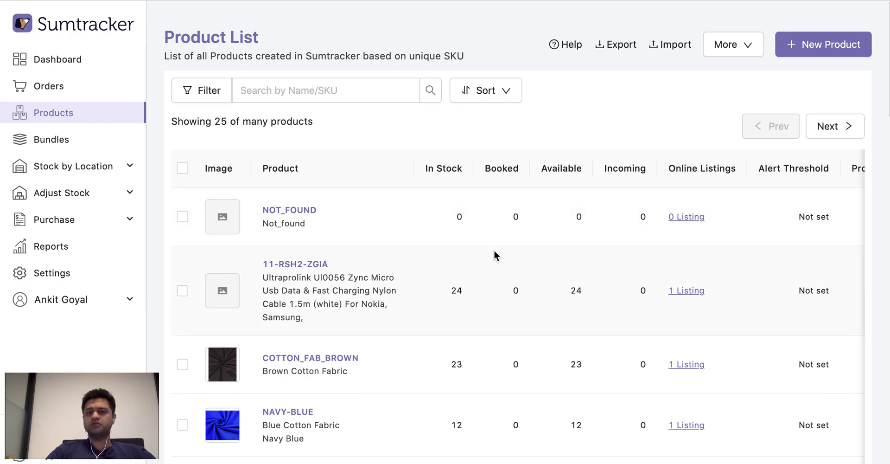
{"action": "scroll", "coordinate": [494, 255], "scroll_direction": "down", "scroll_amount": 3}
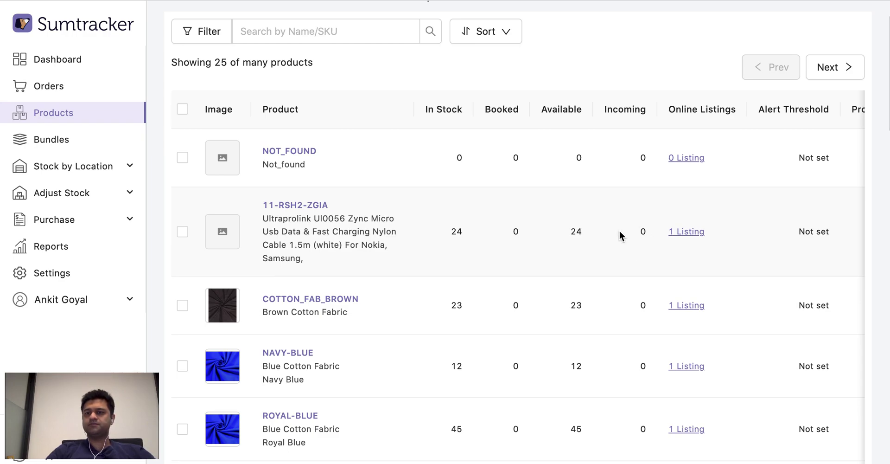
{"action": "scroll", "coordinate": [619, 230], "scroll_direction": "right", "scroll_amount": 3}
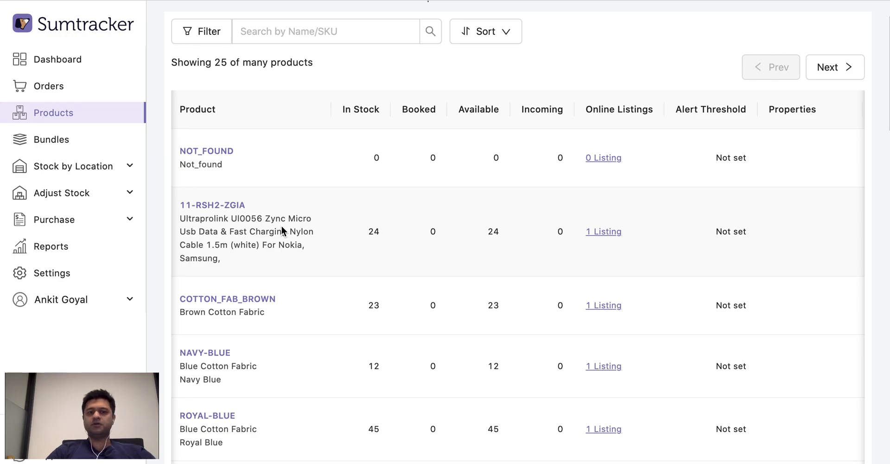
Step: Find the product WOMEN-WHITE-T-BASE in the list and open its product page
{"action": "scroll", "coordinate": [352, 111], "scroll_direction": "down", "scroll_amount": 3}
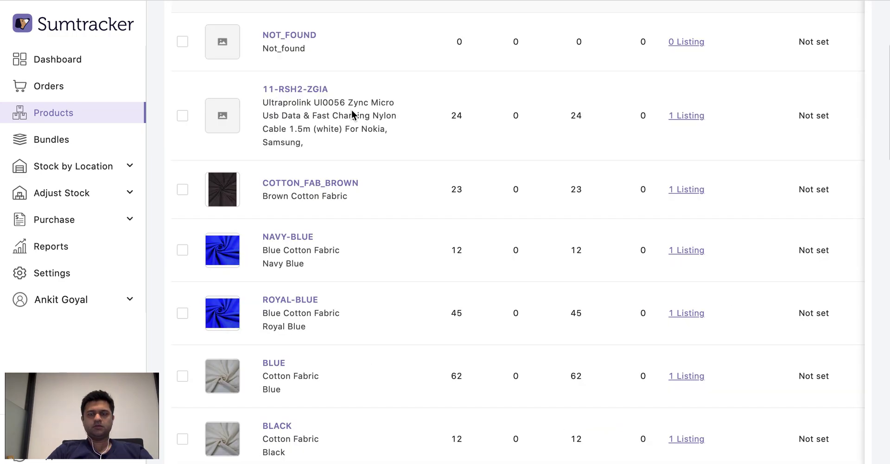
{"action": "scroll", "coordinate": [351, 111], "scroll_direction": "down", "scroll_amount": 18}
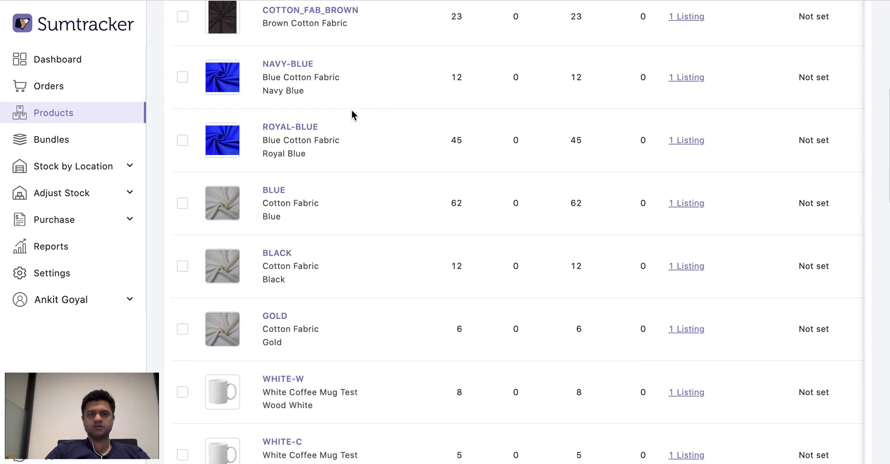
{"action": "scroll", "coordinate": [351, 109], "scroll_direction": "down", "scroll_amount": 6}
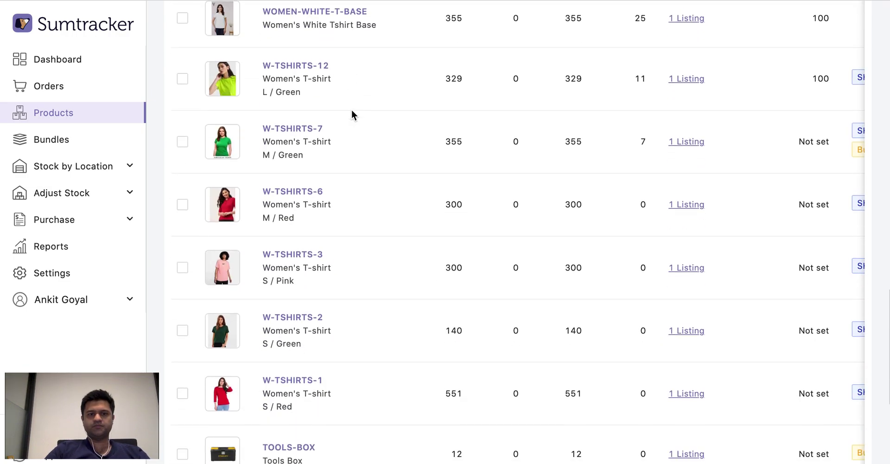
{"action": "scroll", "coordinate": [351, 110], "scroll_direction": "up", "scroll_amount": 1}
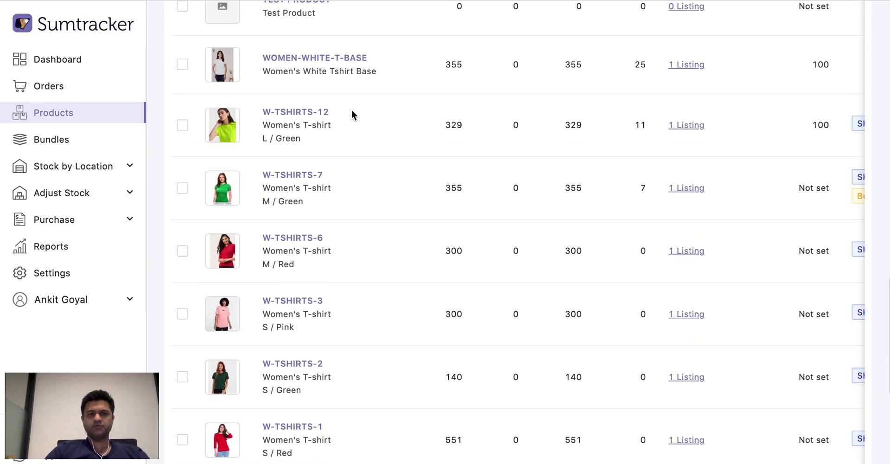
{"action": "left_click", "coordinate": [316, 60]}
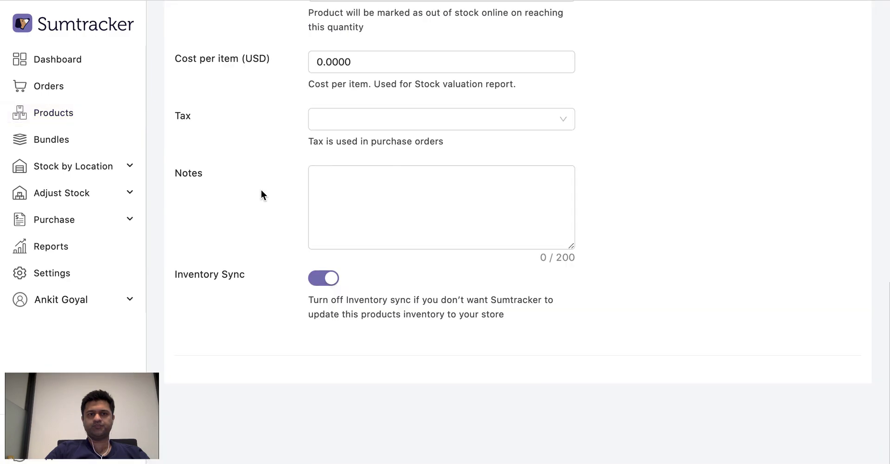
Step: Review the product's detail fields, including name, SKU, alert threshold, close-at quantity, cost, tax and notes
{"action": "scroll", "coordinate": [260, 194], "scroll_direction": "up", "scroll_amount": 8}
{"action": "scroll", "coordinate": [261, 194], "scroll_direction": "up", "scroll_amount": 7}
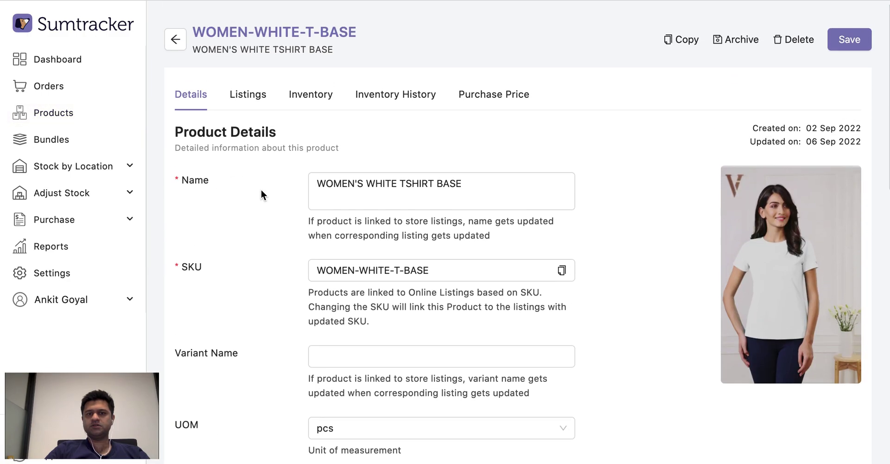
{"action": "scroll", "coordinate": [273, 230], "scroll_direction": "down", "scroll_amount": 4}
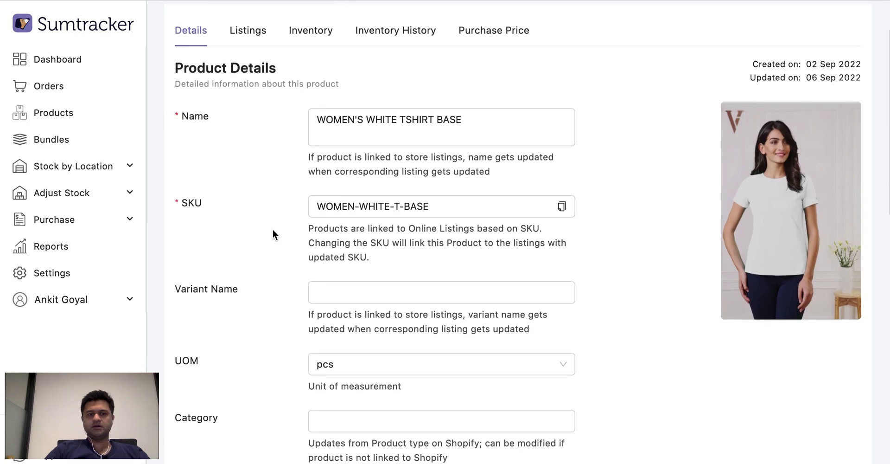
{"action": "scroll", "coordinate": [273, 230], "scroll_direction": "down", "scroll_amount": 5}
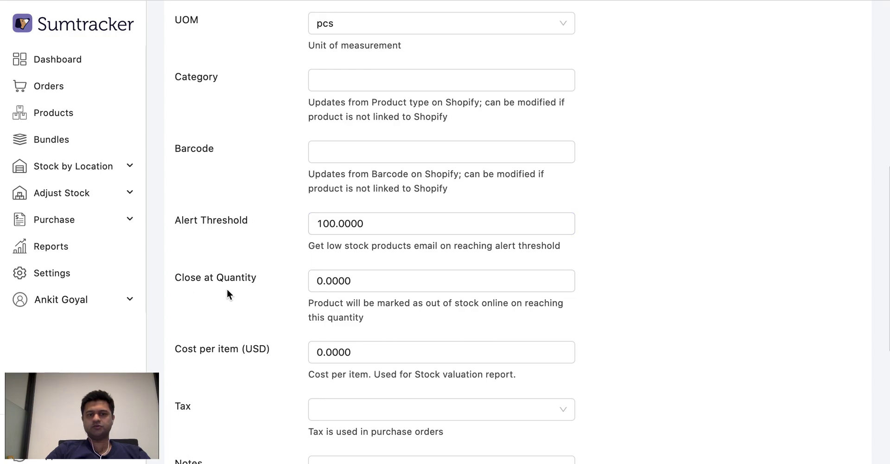
{"action": "scroll", "coordinate": [249, 289], "scroll_direction": "down", "scroll_amount": 2}
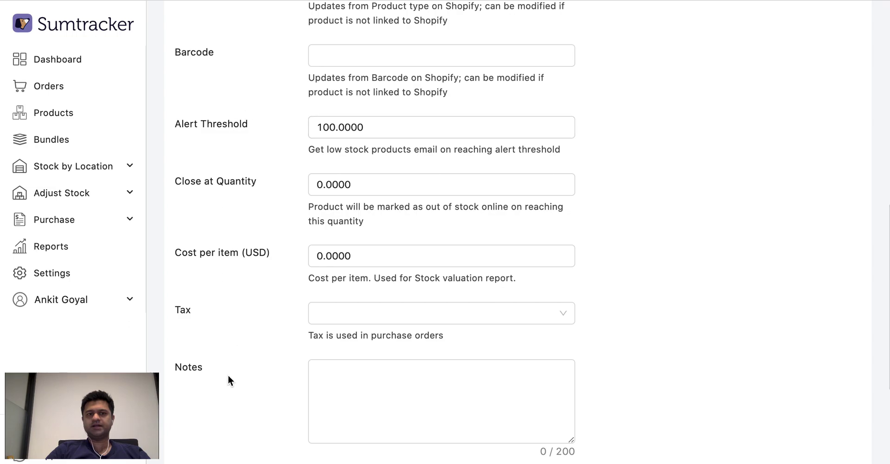
{"action": "scroll", "coordinate": [228, 376], "scroll_direction": "up", "scroll_amount": 5}
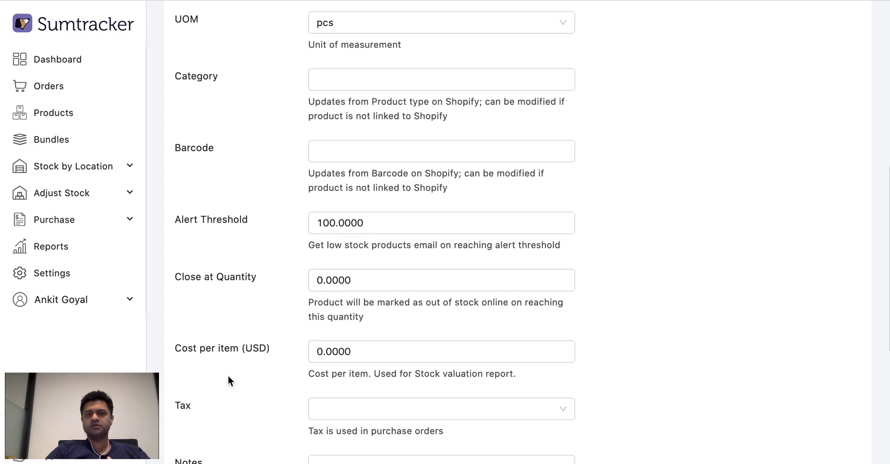
{"action": "scroll", "coordinate": [228, 376], "scroll_direction": "up", "scroll_amount": 7}
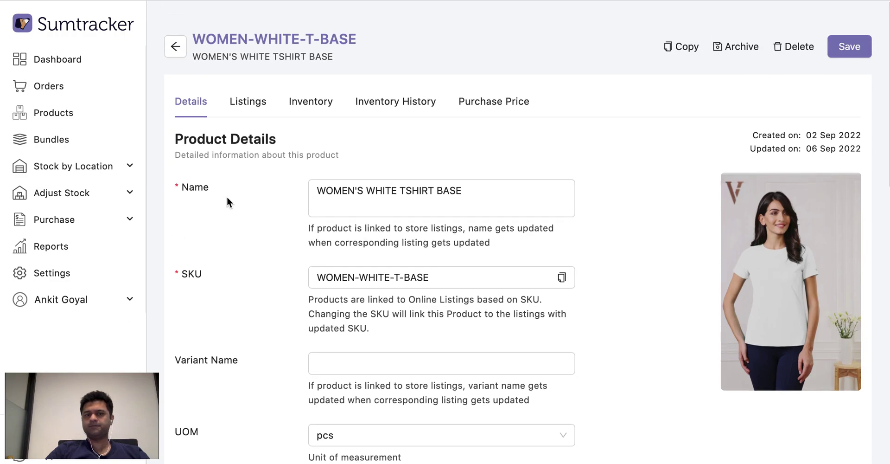
Step: View the online listings linked to WOMEN-WHITE-T-BASE and its inventory by warehouse
{"action": "left_click", "coordinate": [246, 106]}
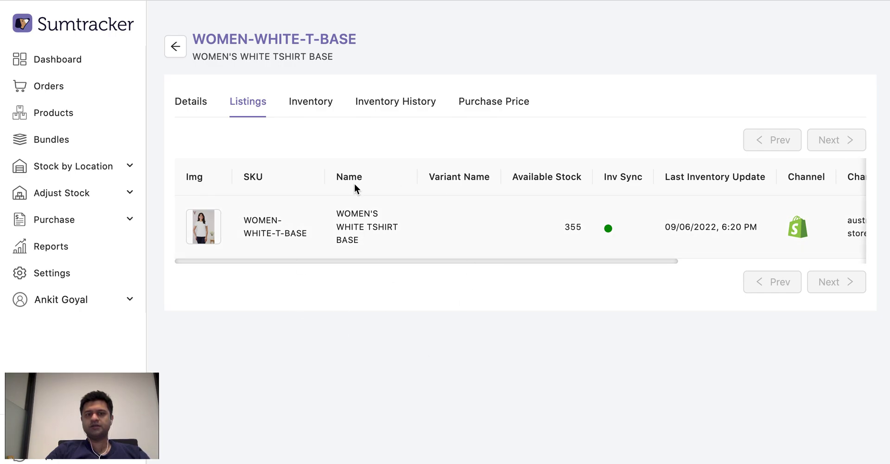
{"action": "left_click", "coordinate": [330, 107]}
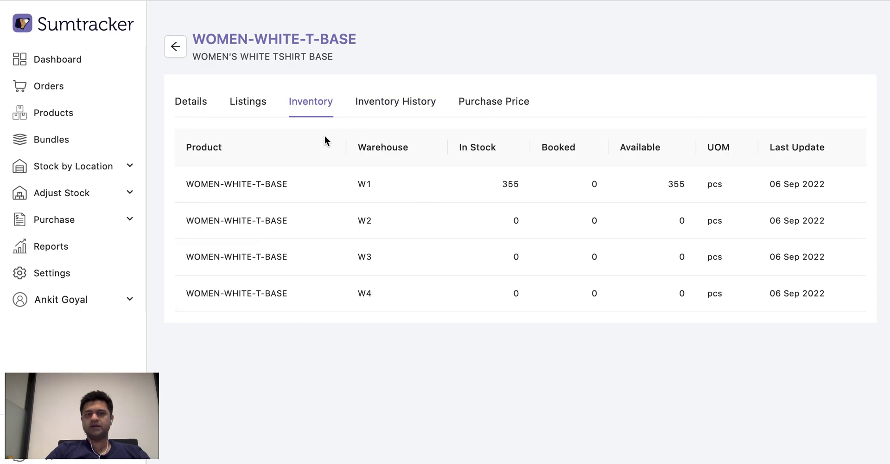
Step: Review the inventory history of WOMEN-WHITE-T-BASE, including stock changes, documents, warehouses and users
{"action": "left_click", "coordinate": [376, 113]}
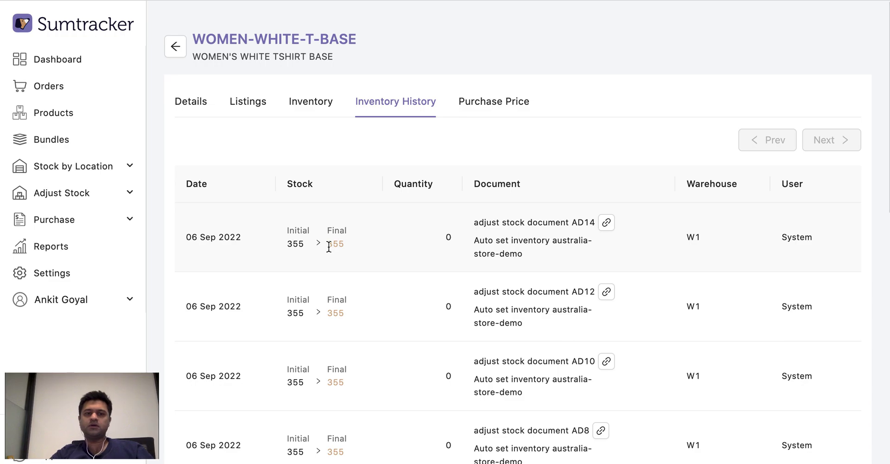
{"action": "scroll", "coordinate": [329, 247], "scroll_direction": "down", "scroll_amount": 10}
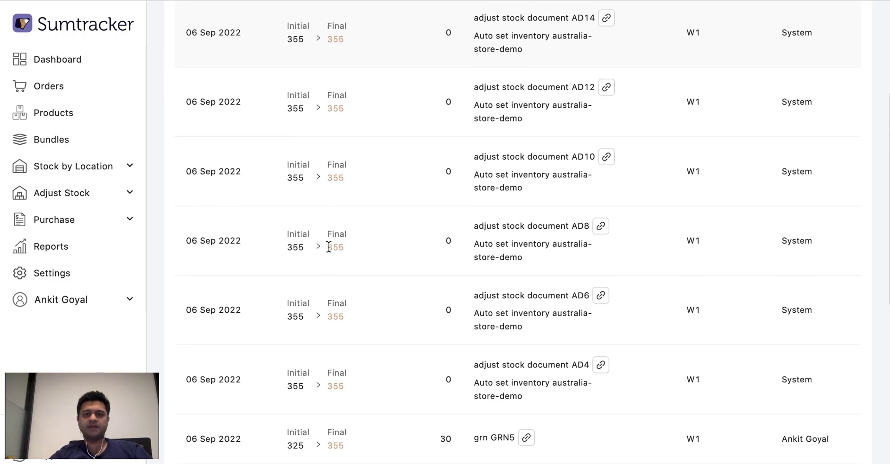
{"action": "scroll", "coordinate": [329, 246], "scroll_direction": "down", "scroll_amount": 4}
{"action": "scroll", "coordinate": [329, 246], "scroll_direction": "up", "scroll_amount": 15}
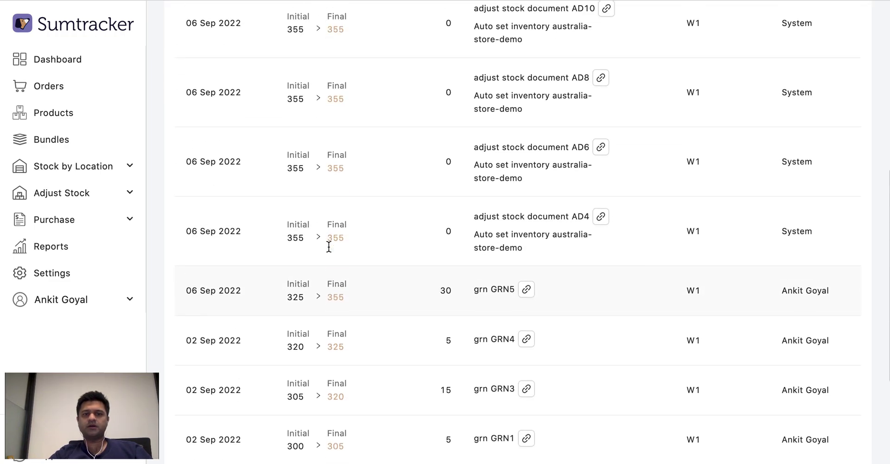
{"action": "scroll", "coordinate": [329, 247], "scroll_direction": "up", "scroll_amount": 2}
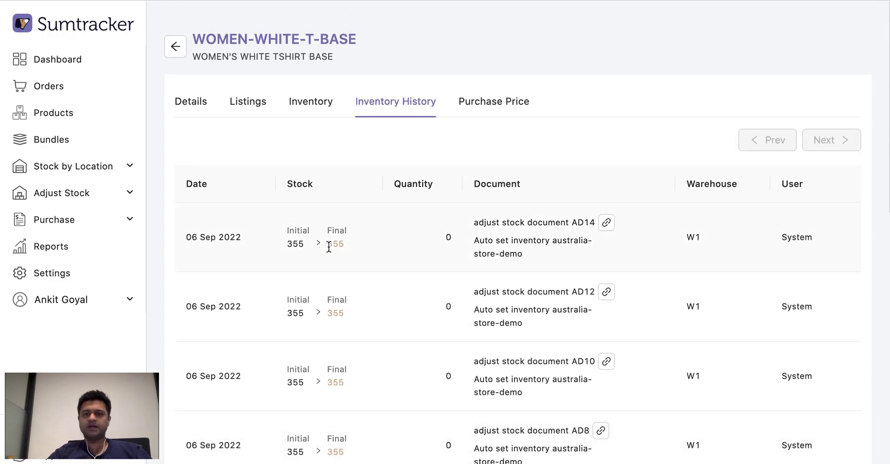
Step: Check the purchase prices and supplier SKU of WOMEN-WHITE-T-BASE and return to the product list
{"action": "left_click", "coordinate": [498, 110]}
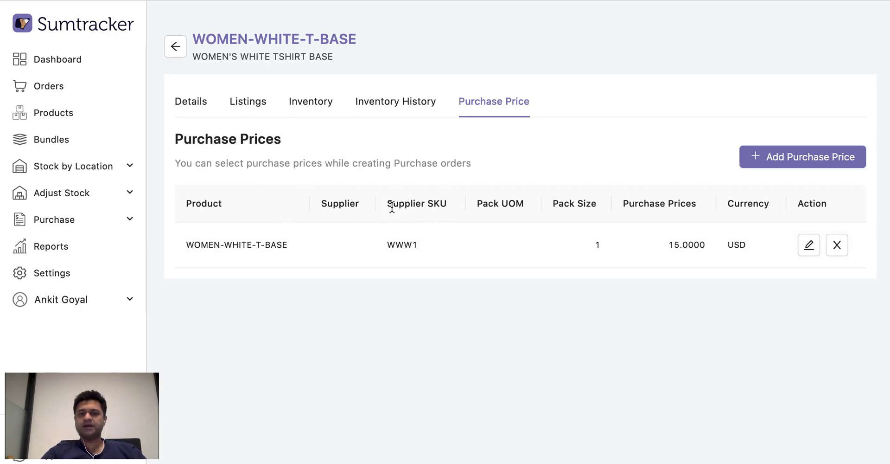
{"action": "left_click_drag", "start_coordinate": [388, 204], "coordinate": [437, 205]}
{"action": "left_click", "coordinate": [438, 205]}
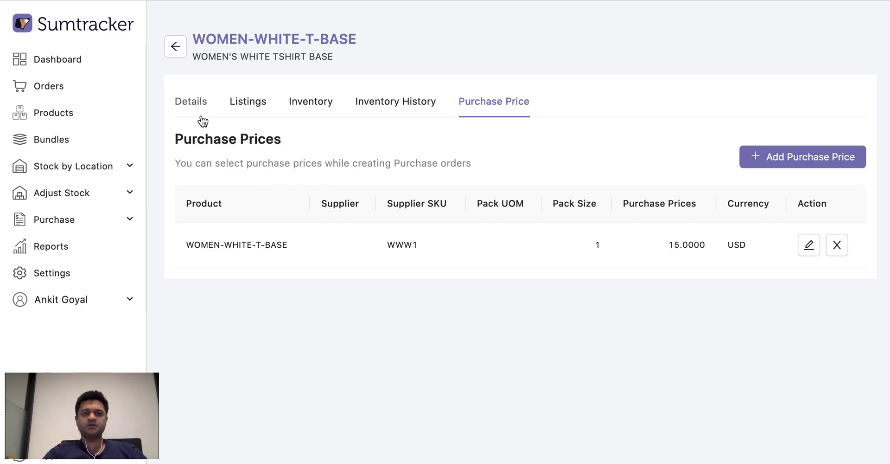
{"action": "left_click", "coordinate": [173, 50]}
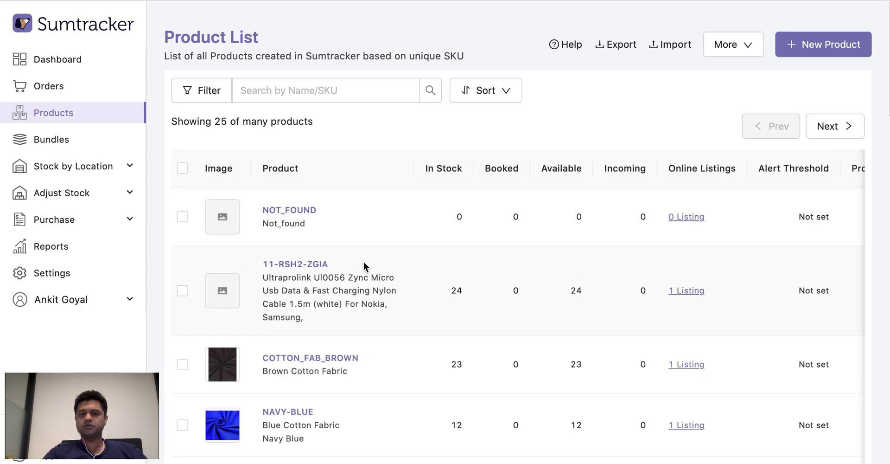
{"action": "scroll", "coordinate": [363, 263], "scroll_direction": "down", "scroll_amount": 2}
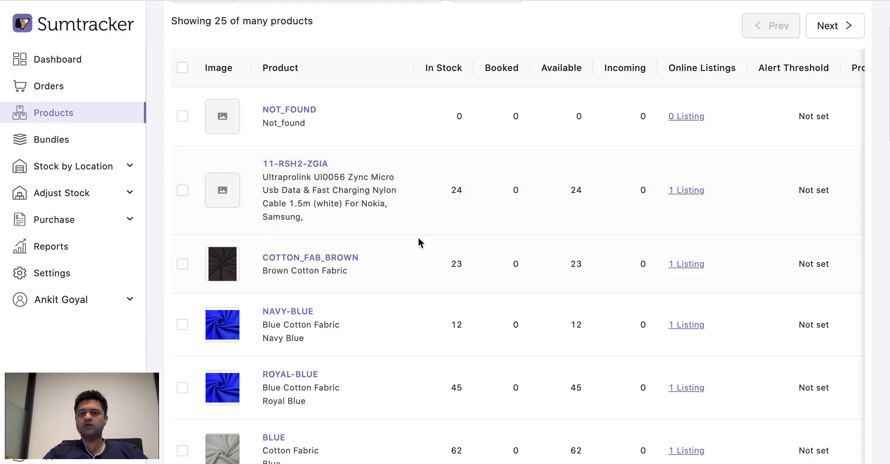
{"action": "scroll", "coordinate": [419, 202], "scroll_direction": "up", "scroll_amount": 2}
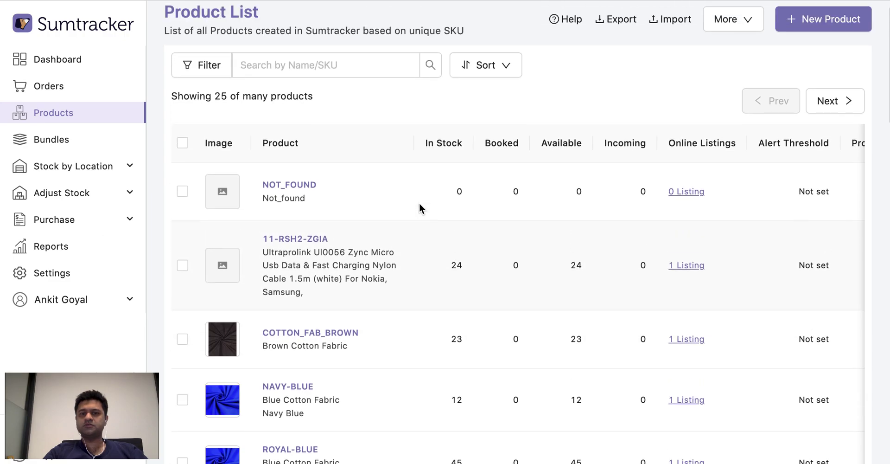
Step: View the stock of all products by location across all warehouses
{"action": "left_click", "coordinate": [96, 171]}
{"action": "left_click", "coordinate": [73, 191]}
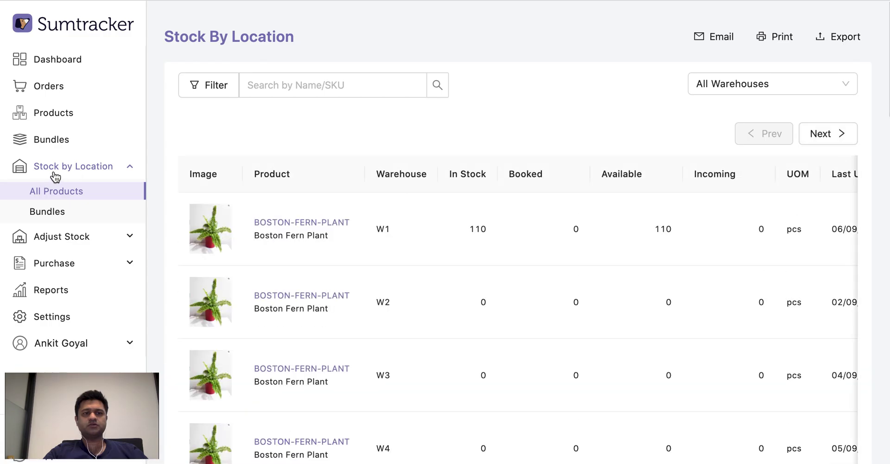
{"action": "scroll", "coordinate": [361, 252], "scroll_direction": "down", "scroll_amount": 2}
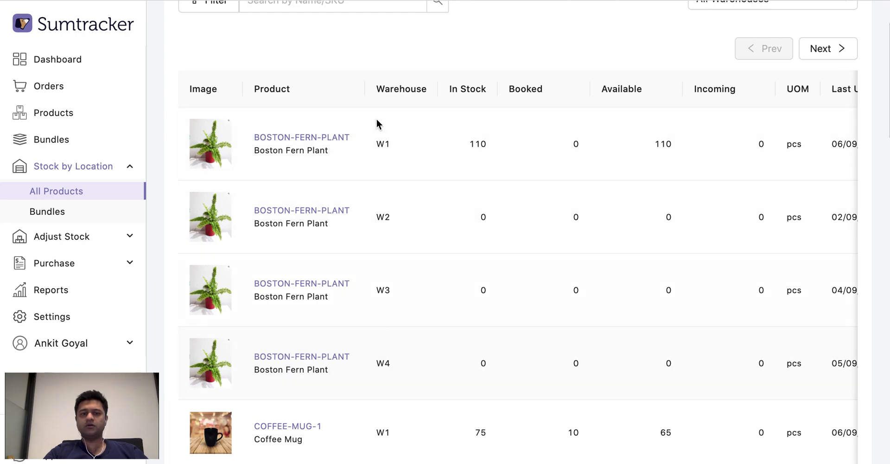
{"action": "scroll", "coordinate": [388, 386], "scroll_direction": "up", "scroll_amount": 2}
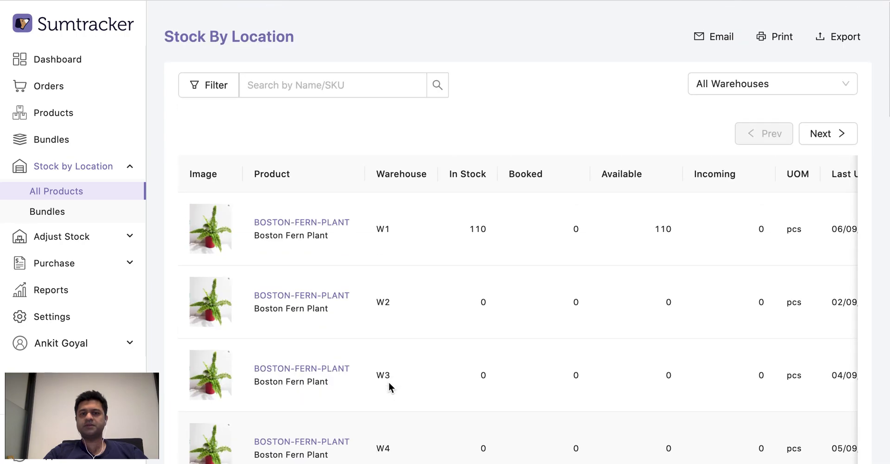
Step: Limit the stock by location view to warehouse W1 and look through its products
{"action": "left_click", "coordinate": [761, 83]}
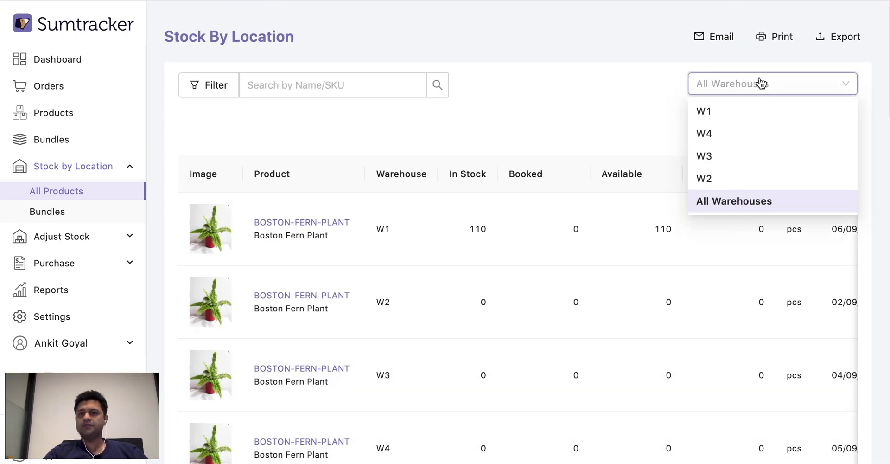
{"action": "left_click", "coordinate": [736, 116]}
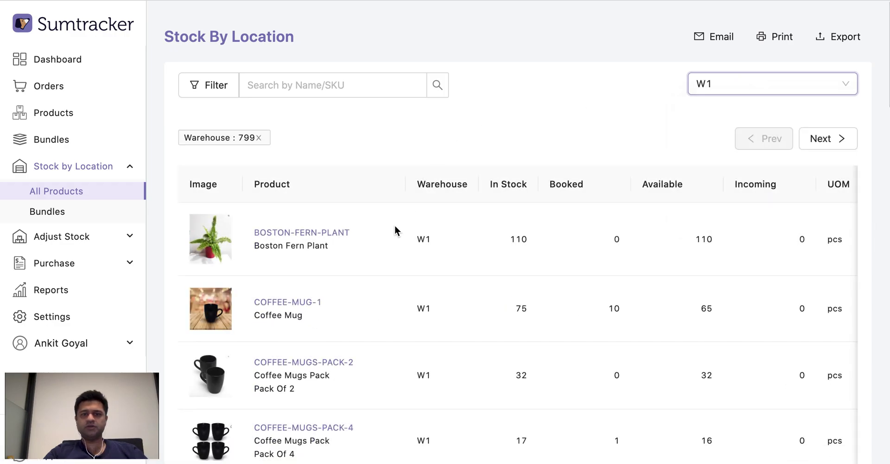
{"action": "scroll", "coordinate": [371, 264], "scroll_direction": "down", "scroll_amount": 8}
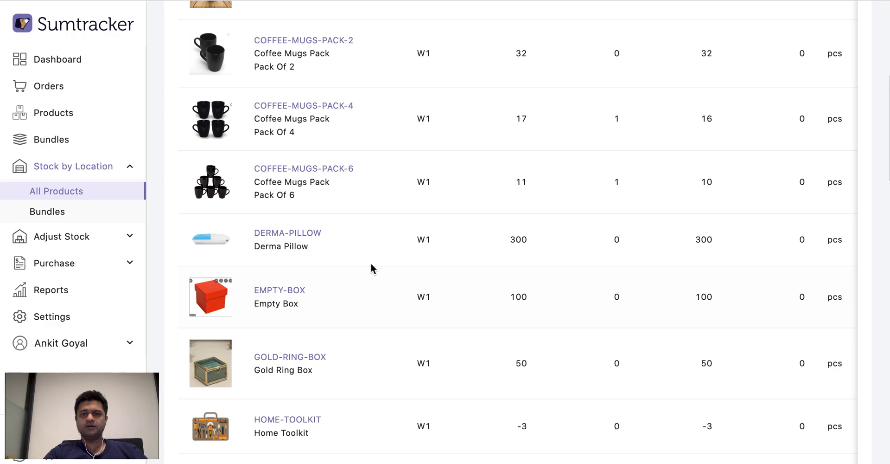
{"action": "scroll", "coordinate": [371, 264], "scroll_direction": "up", "scroll_amount": 8}
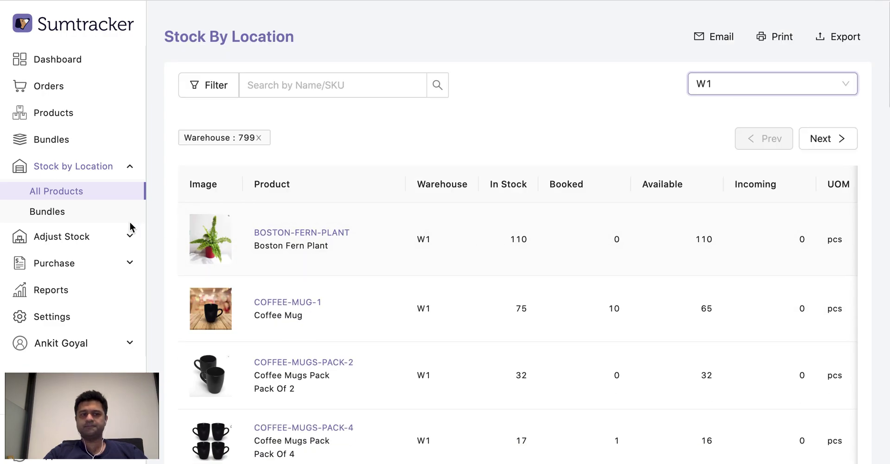
Step: Open the Adjust Stock Table and search it for COFFEE
{"action": "left_click", "coordinate": [96, 166]}
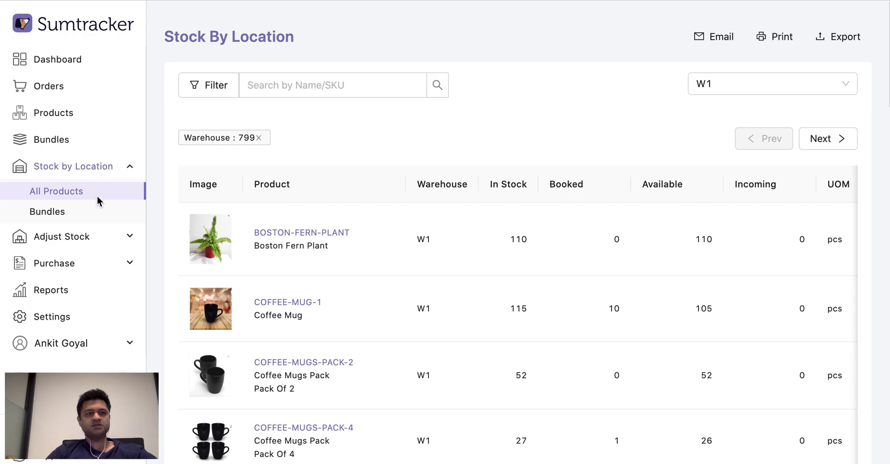
{"action": "left_click", "coordinate": [105, 236]}
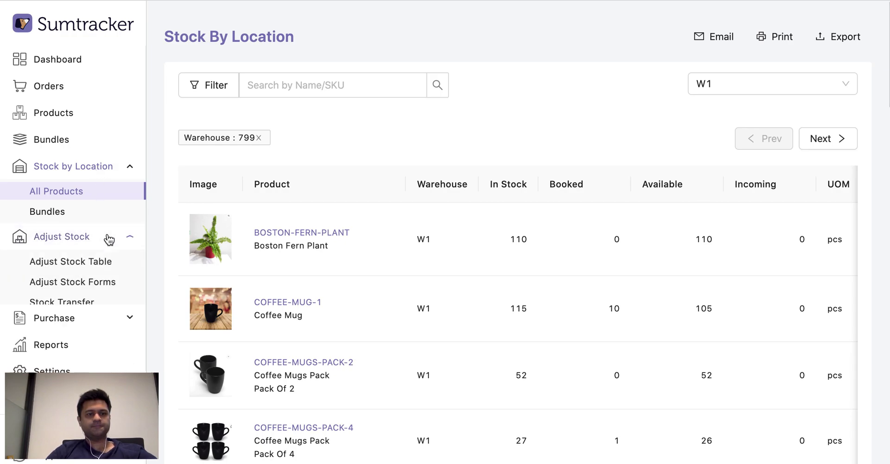
{"action": "left_click", "coordinate": [81, 265]}
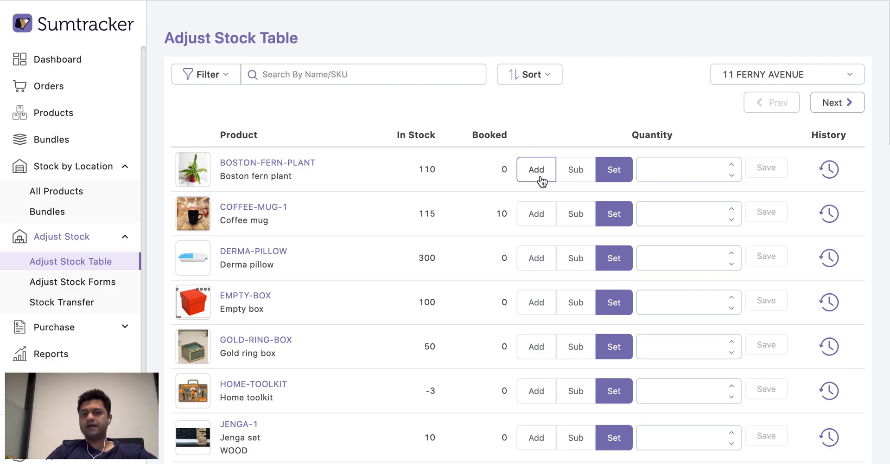
{"action": "left_click", "coordinate": [324, 78]}
{"action": "type", "text": "COFF"}
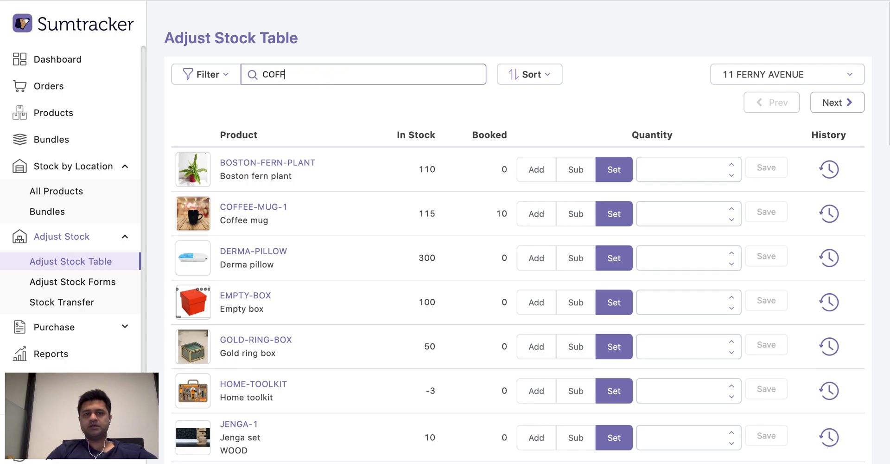
{"action": "type", "text": "EE"}
{"action": "key", "text": "Return"}
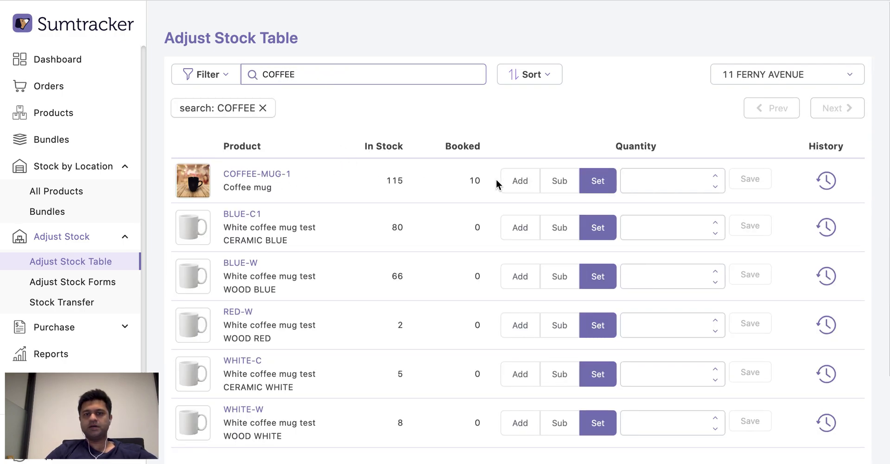
Step: Set the stock quantity of COFFEE-MUG-1 to 120 and save it
{"action": "left_click", "coordinate": [650, 176]}
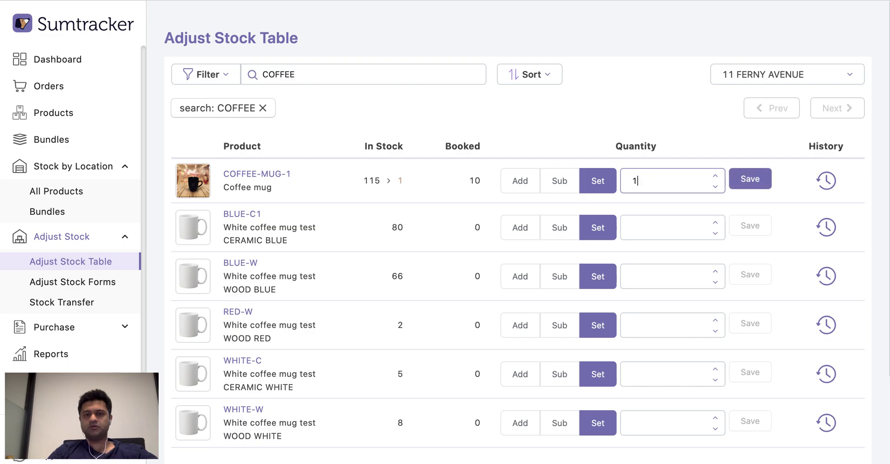
{"action": "type", "text": "20"}
{"action": "left_click", "coordinate": [749, 179]}
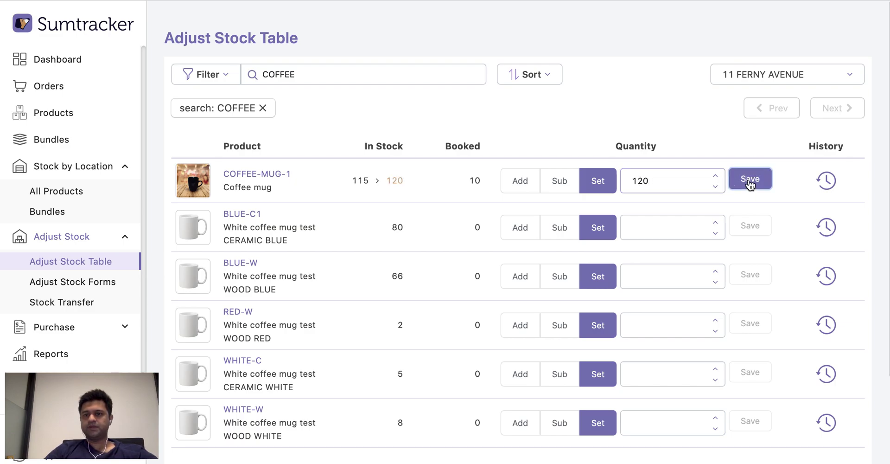
Step: Add 5 units to the stock of BLUE-C1 and save the adjustment
{"action": "left_click", "coordinate": [509, 234]}
{"action": "left_click", "coordinate": [647, 225]}
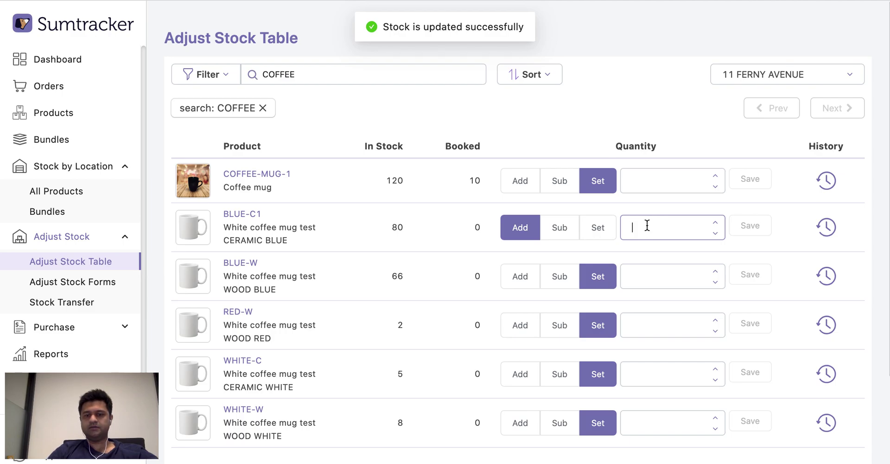
{"action": "type", "text": "5"}
{"action": "left_click", "coordinate": [749, 226]}
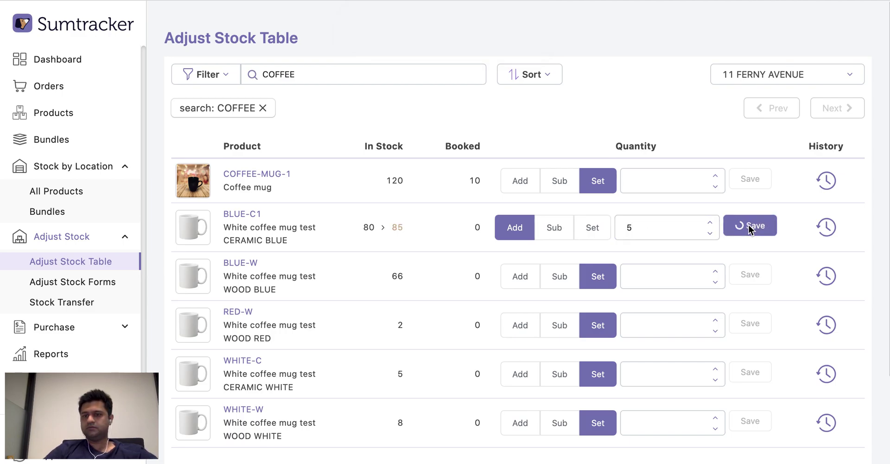
Step: View the inventory history of COFFEE-MUG-1 from the Adjust Stock Table and close it
{"action": "scroll", "coordinate": [452, 242], "scroll_direction": "down", "scroll_amount": 1}
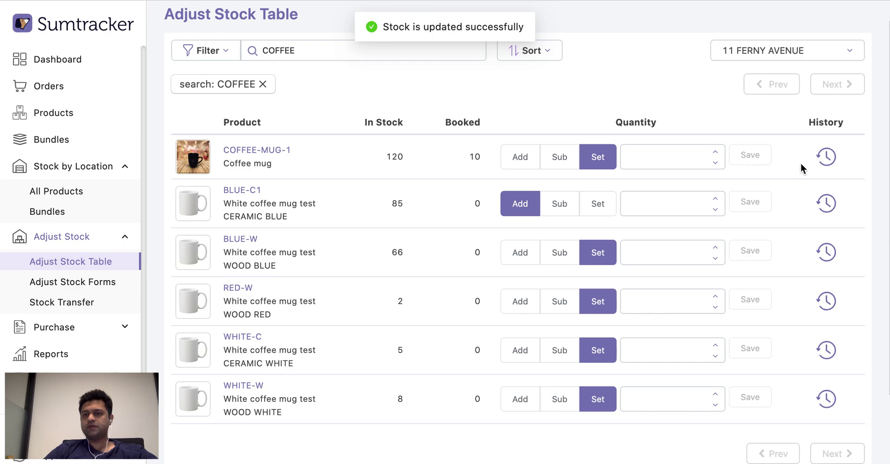
{"action": "left_click", "coordinate": [826, 156]}
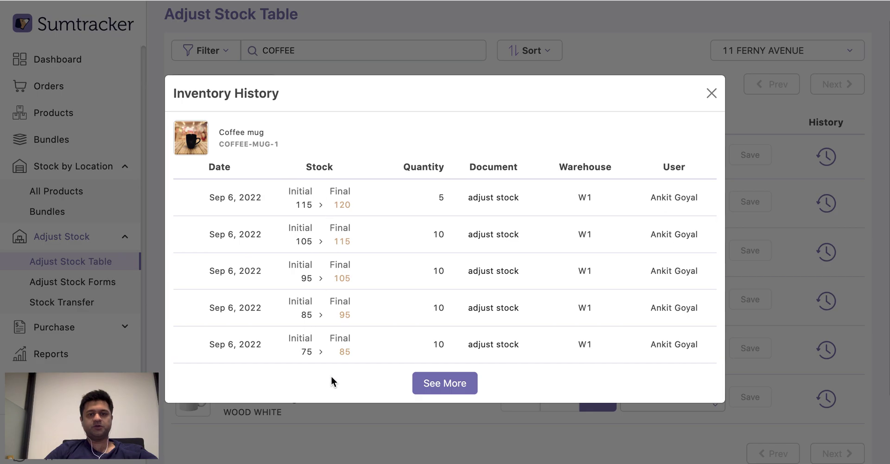
{"action": "left_click", "coordinate": [711, 93]}
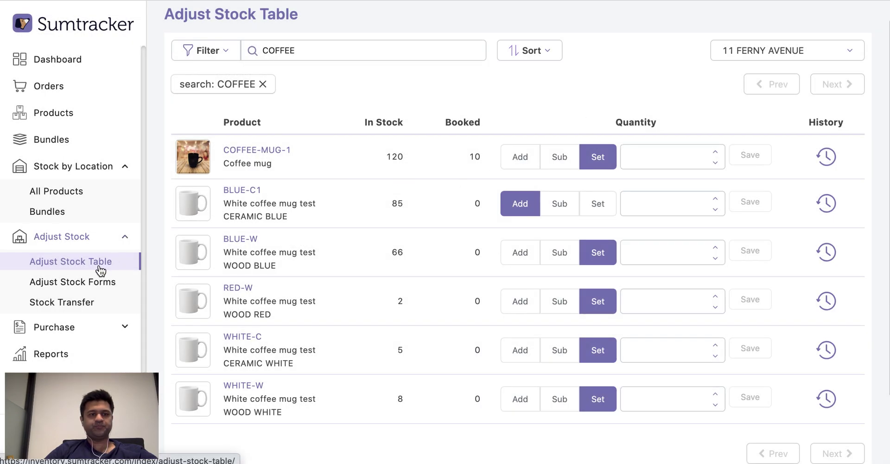
Step: Start a new adjust stock form and choose NEW STOCK as the reason
{"action": "left_click", "coordinate": [91, 282]}
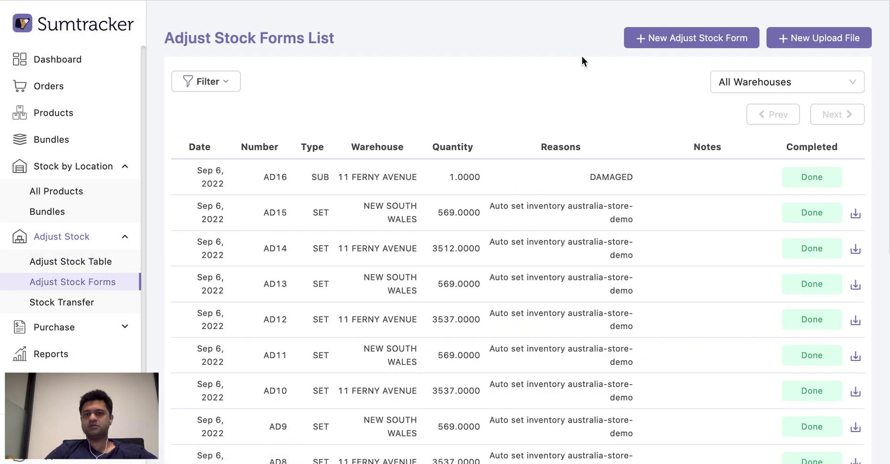
{"action": "left_click", "coordinate": [669, 47]}
{"action": "scroll", "coordinate": [365, 186], "scroll_direction": "down", "scroll_amount": 2}
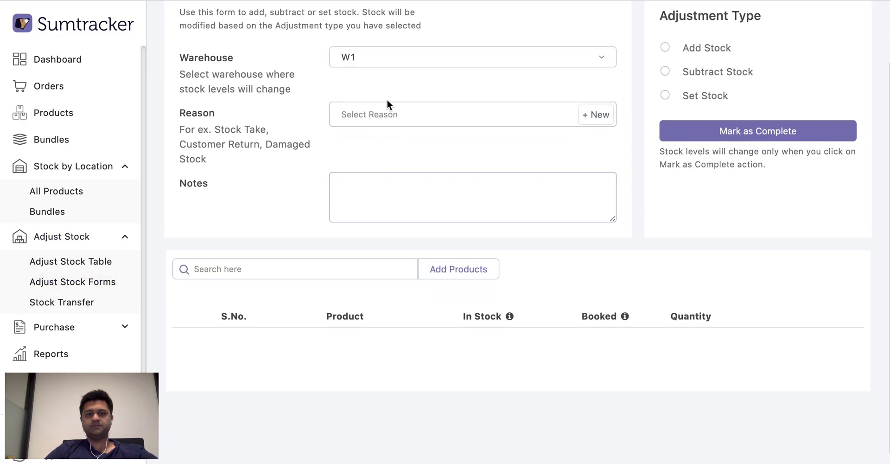
{"action": "left_click", "coordinate": [370, 121]}
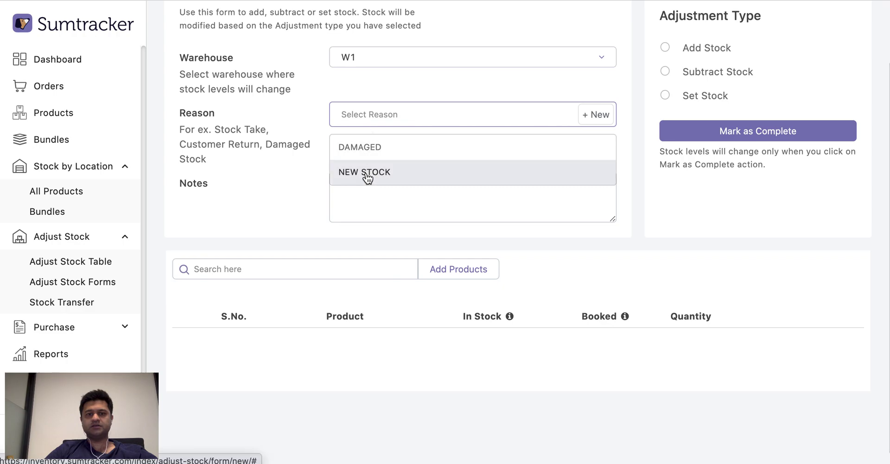
{"action": "left_click", "coordinate": [363, 174]}
{"action": "scroll", "coordinate": [370, 238], "scroll_direction": "down", "scroll_amount": 1}
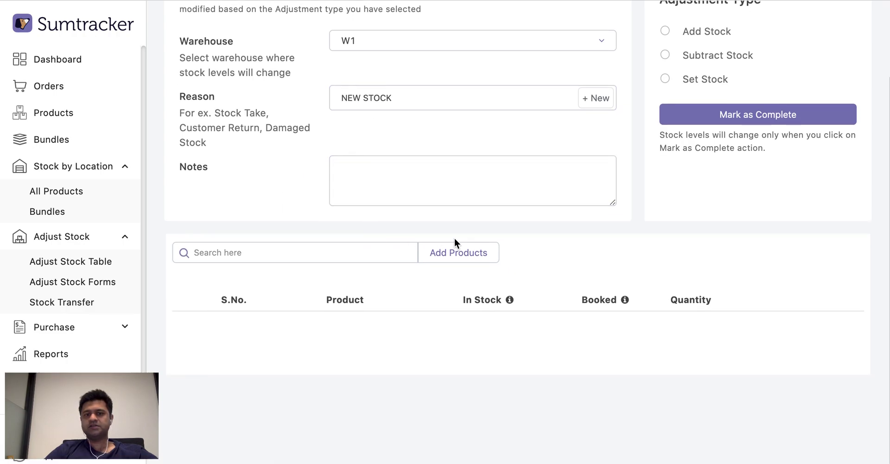
Step: Look at the form's product selection list, close it without adding products, and return to the adjust stock forms list
{"action": "left_click", "coordinate": [452, 252]}
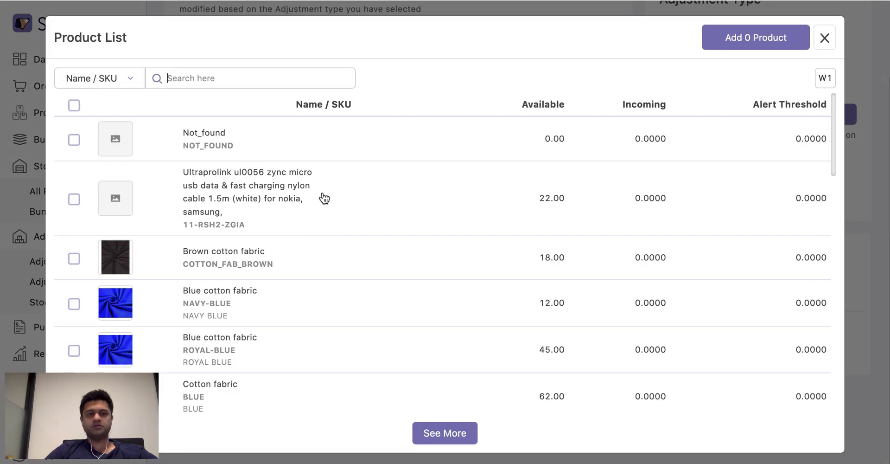
{"action": "left_click", "coordinate": [825, 39]}
{"action": "scroll", "coordinate": [593, 184], "scroll_direction": "up", "scroll_amount": 5}
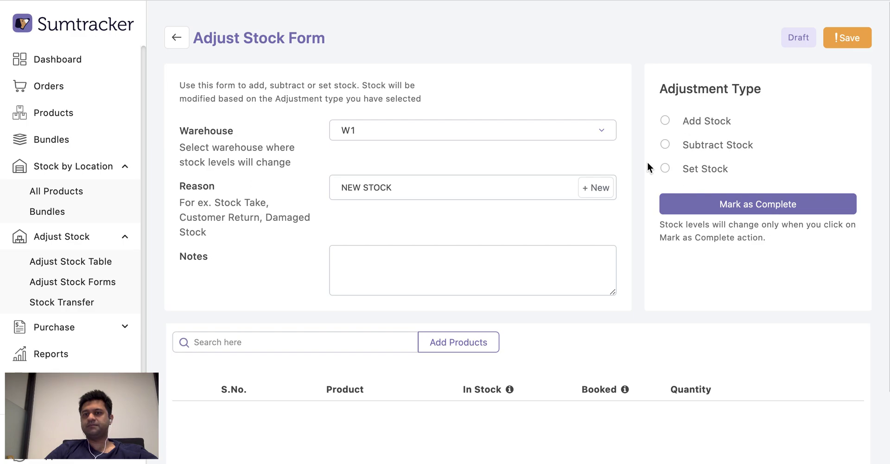
{"action": "left_click", "coordinate": [176, 37]}
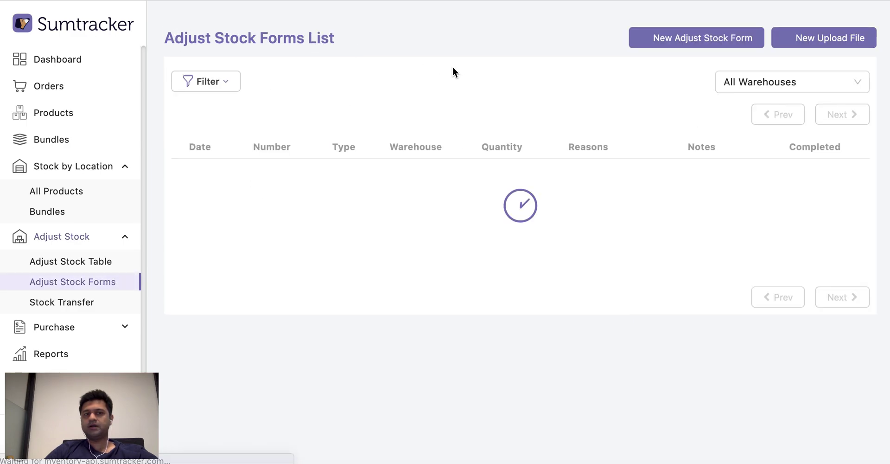
Step: Open a new stock upload file form and review its adjustment settings and CSV upload area
{"action": "left_click", "coordinate": [815, 39]}
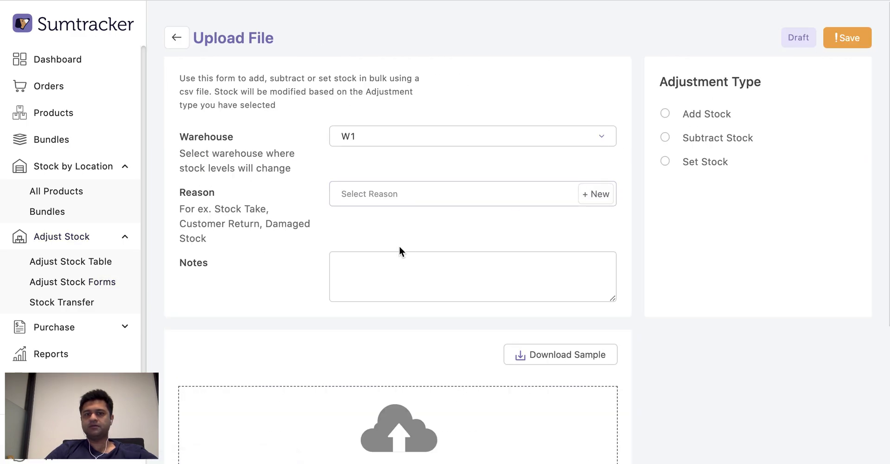
{"action": "scroll", "coordinate": [288, 246], "scroll_direction": "down", "scroll_amount": 5}
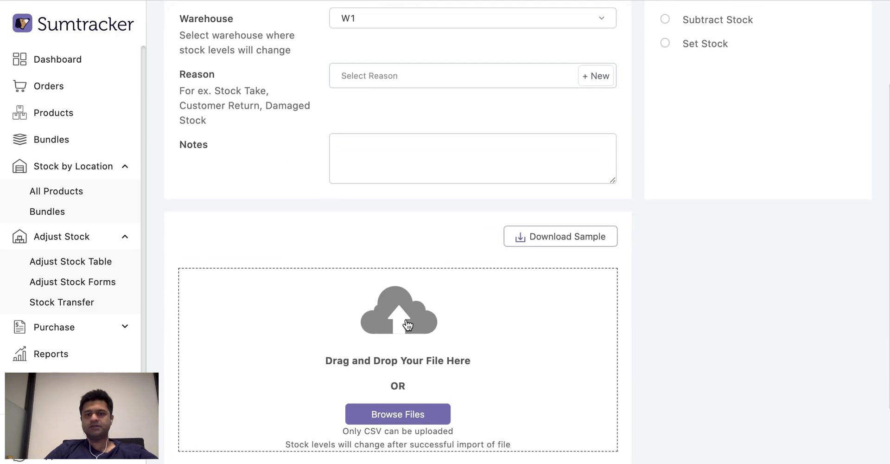
{"action": "scroll", "coordinate": [402, 330], "scroll_direction": "down", "scroll_amount": 1}
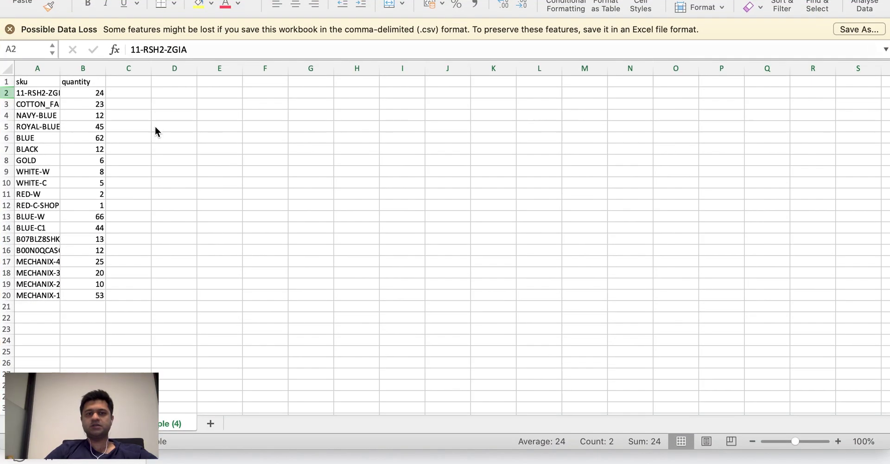
Step: Switch to Excel, enlarge the adjust-stock import sample to 205%, and widen the sku column to show the full codes
{"action": "left_click", "coordinate": [40, 126]}
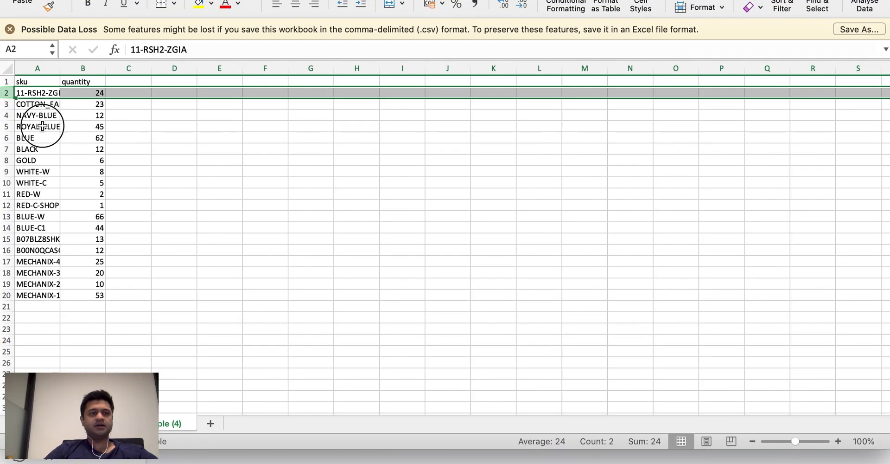
{"action": "left_click_drag", "start_coordinate": [795, 441], "coordinate": [804, 441]}
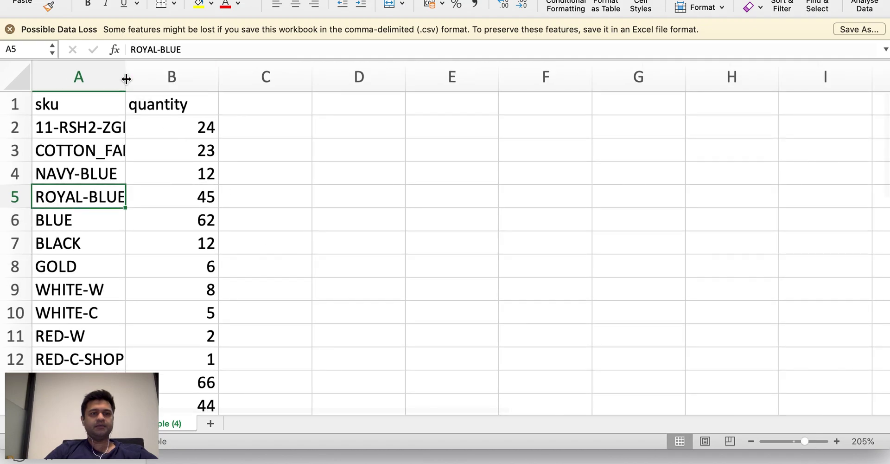
{"action": "left_click_drag", "start_coordinate": [125, 77], "coordinate": [192, 77]}
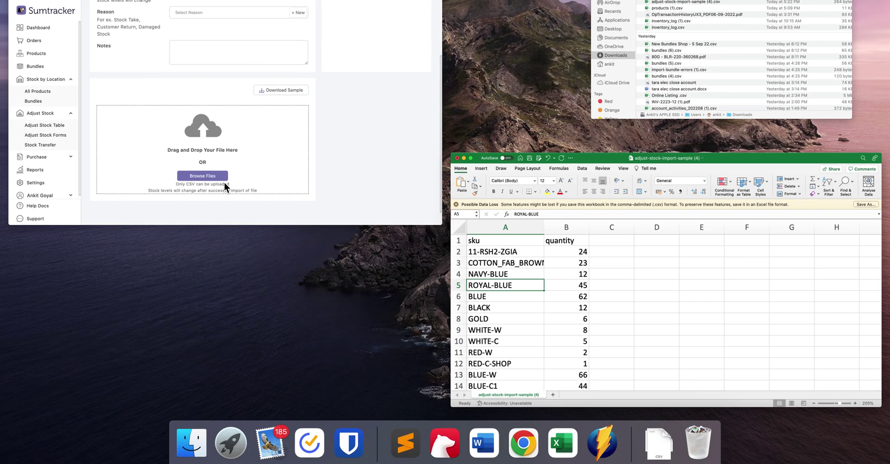
Step: Switch back to Sumtracker's Upload File form and return to the adjust stock forms list without uploading anything
{"action": "left_click", "coordinate": [288, 90]}
{"action": "scroll", "coordinate": [293, 160], "scroll_direction": "up", "scroll_amount": 4}
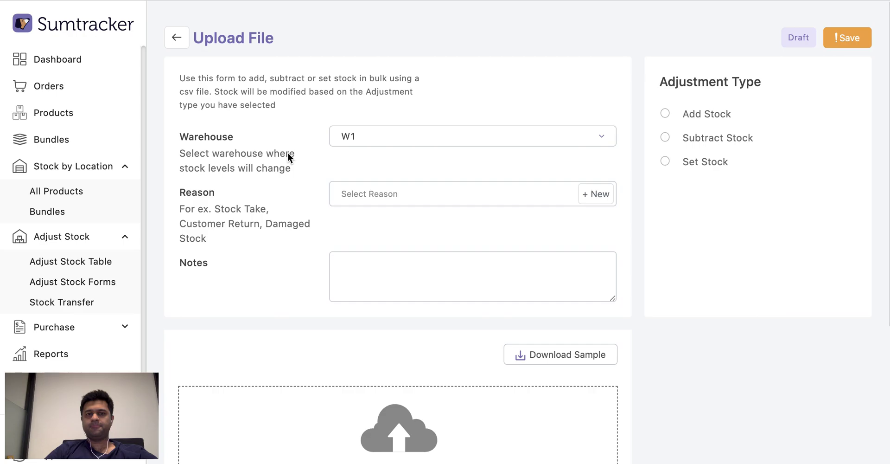
{"action": "left_click", "coordinate": [177, 38]}
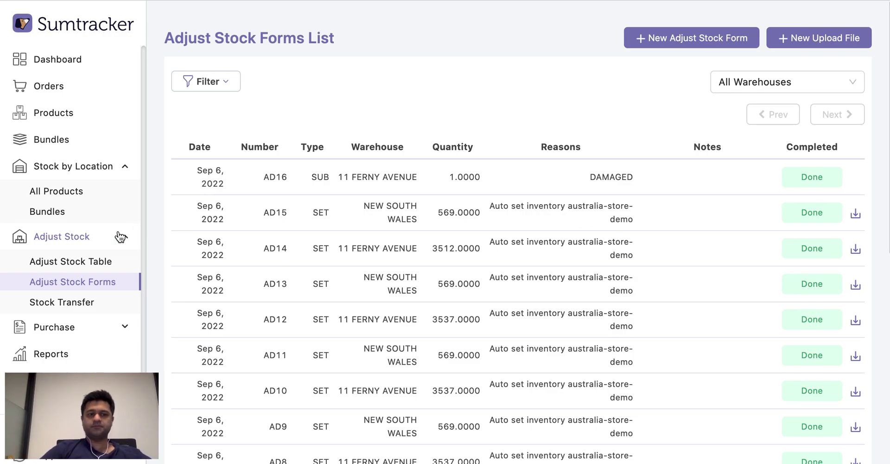
Step: View the Stock Transfer Table, then collapse the Adjust Stock and Stock by Location groups
{"action": "left_click", "coordinate": [98, 302]}
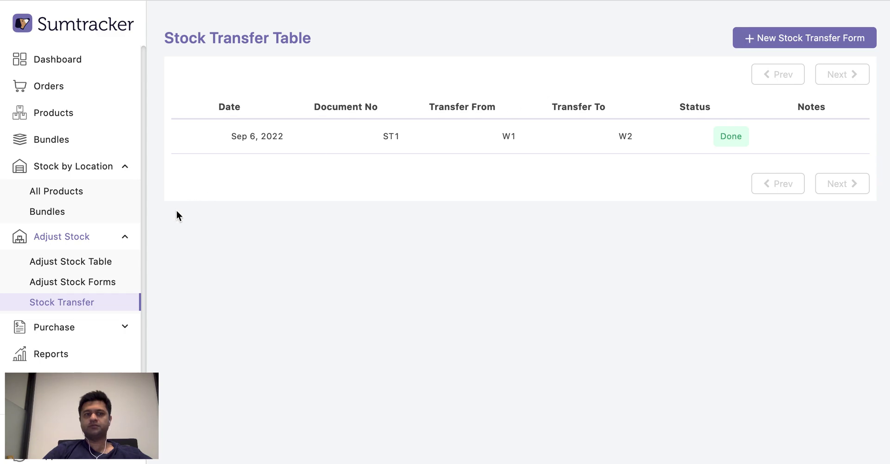
{"action": "left_click", "coordinate": [86, 234]}
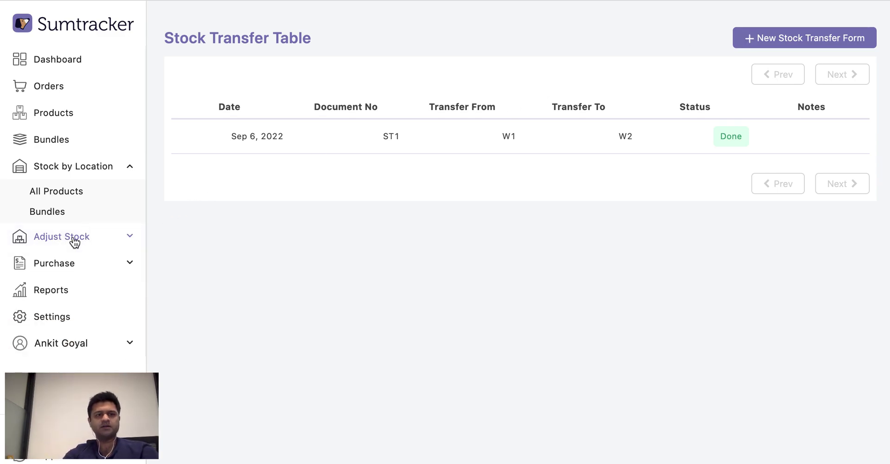
{"action": "left_click", "coordinate": [85, 166]}
Step: Open the bundle list and review each bundle's composition and available inventory
{"action": "left_click", "coordinate": [82, 148]}
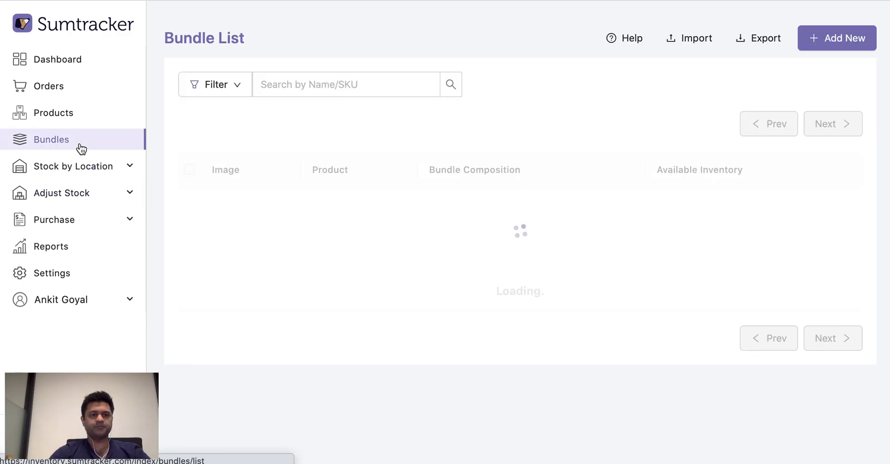
{"action": "scroll", "coordinate": [369, 238], "scroll_direction": "down", "scroll_amount": 3}
{"action": "scroll", "coordinate": [369, 234], "scroll_direction": "down", "scroll_amount": 3}
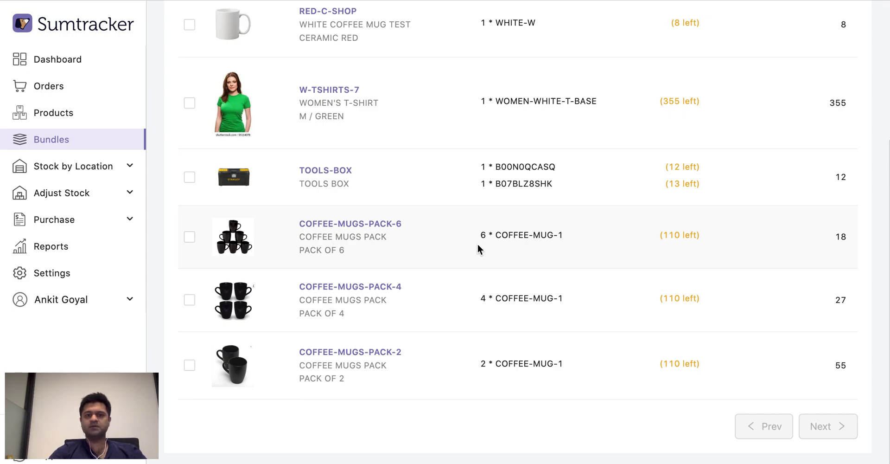
Step: Open the COFFEE-MUGS-PACK-6 bundle, examine its component, quantity and possible stock, and return to the bundle list
{"action": "left_click", "coordinate": [370, 229]}
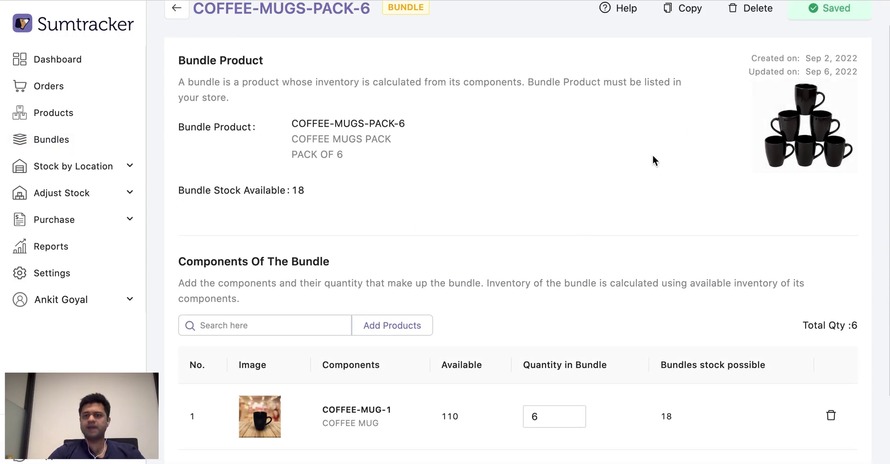
{"action": "scroll", "coordinate": [578, 166], "scroll_direction": "down", "scroll_amount": 2}
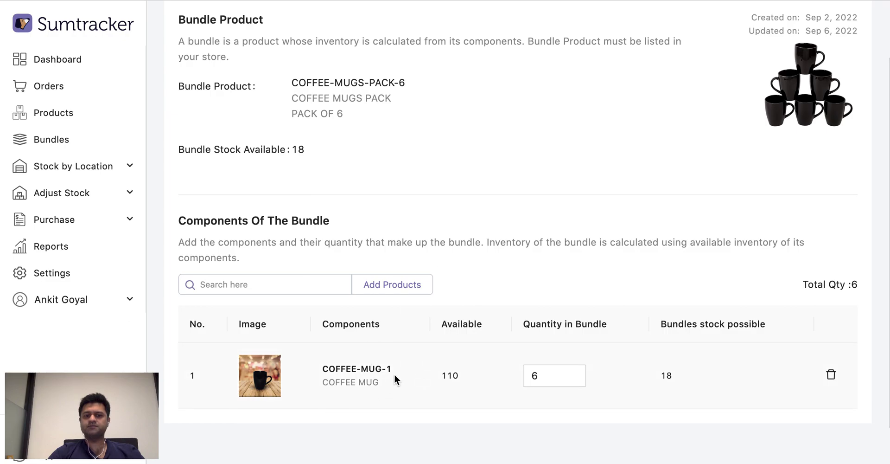
{"action": "left_click_drag", "start_coordinate": [442, 374], "coordinate": [473, 377]}
{"action": "left_click", "coordinate": [472, 378]}
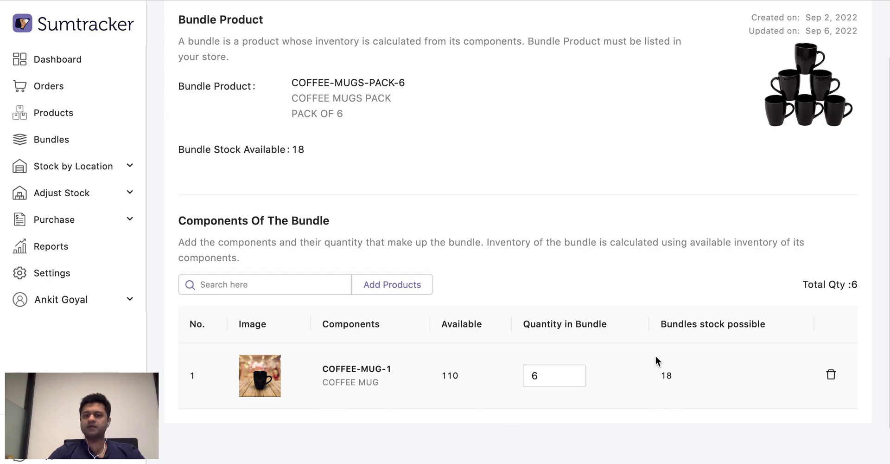
{"action": "scroll", "coordinate": [598, 343], "scroll_direction": "up", "scroll_amount": 2}
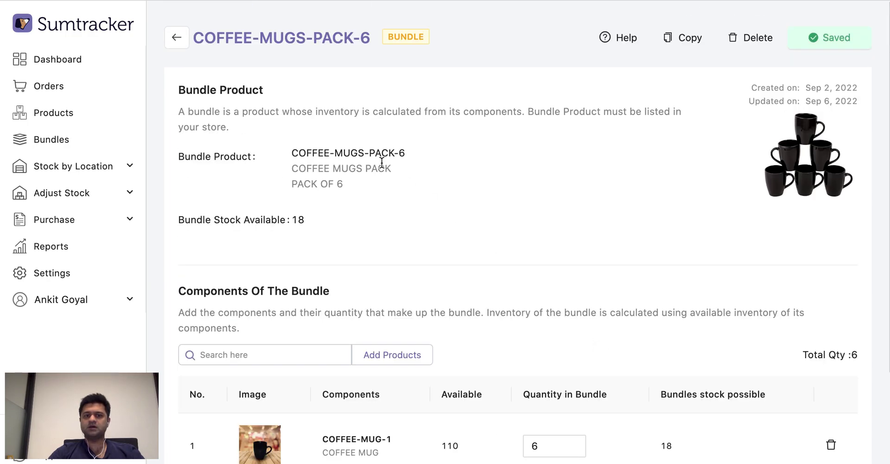
{"action": "scroll", "coordinate": [464, 292], "scroll_direction": "down", "scroll_amount": 2}
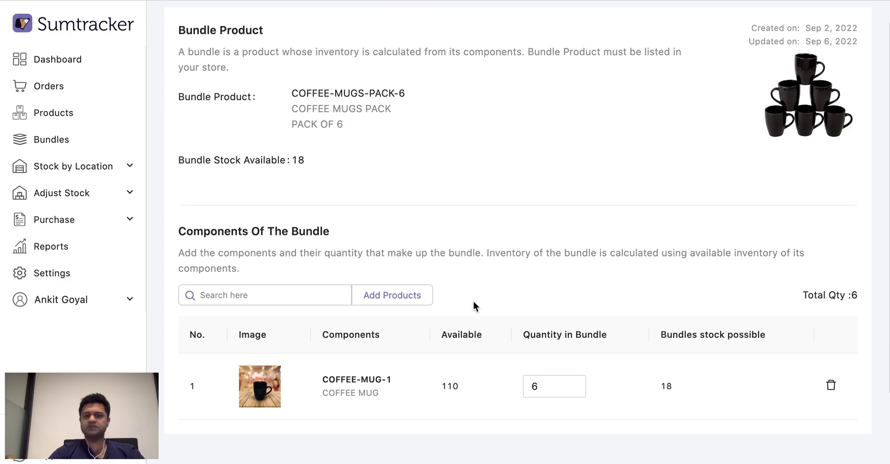
{"action": "scroll", "coordinate": [512, 192], "scroll_direction": "up", "scroll_amount": 2}
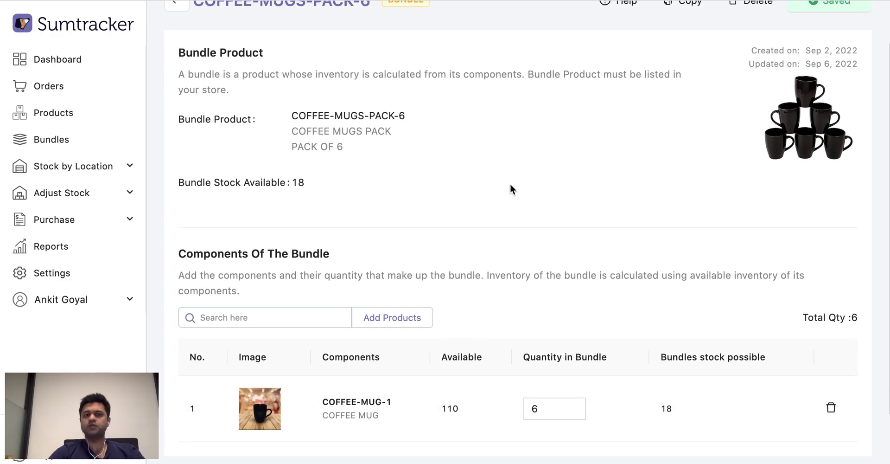
{"action": "left_click_drag", "start_coordinate": [302, 153], "coordinate": [433, 153]}
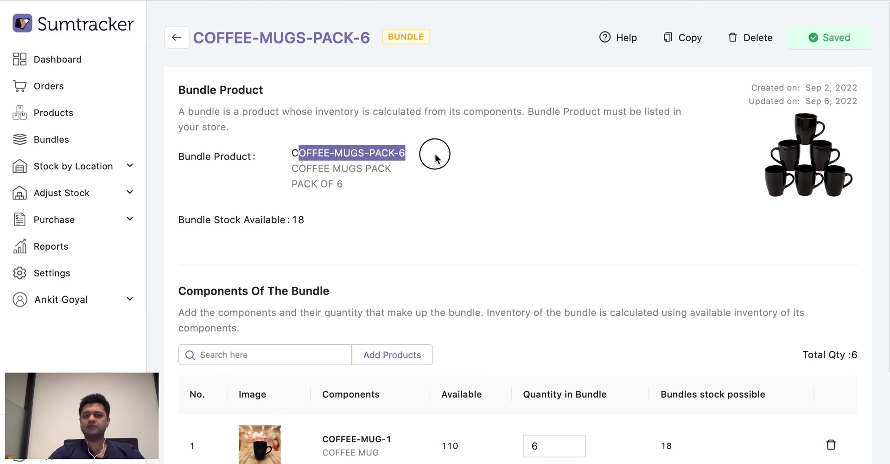
{"action": "left_click", "coordinate": [447, 198]}
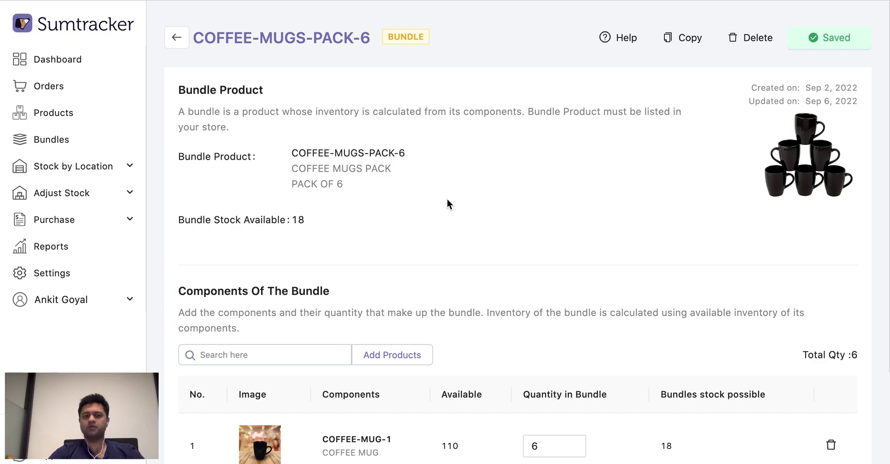
{"action": "scroll", "coordinate": [447, 199], "scroll_direction": "down", "scroll_amount": 2}
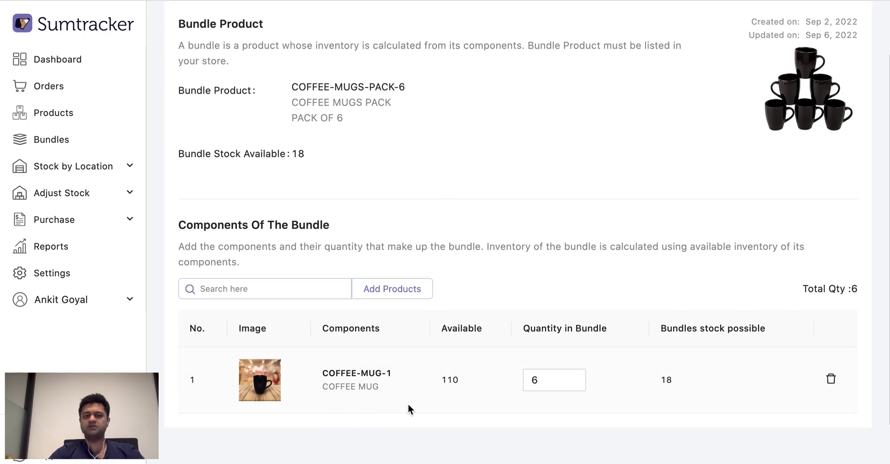
{"action": "scroll", "coordinate": [411, 362], "scroll_direction": "up", "scroll_amount": 2}
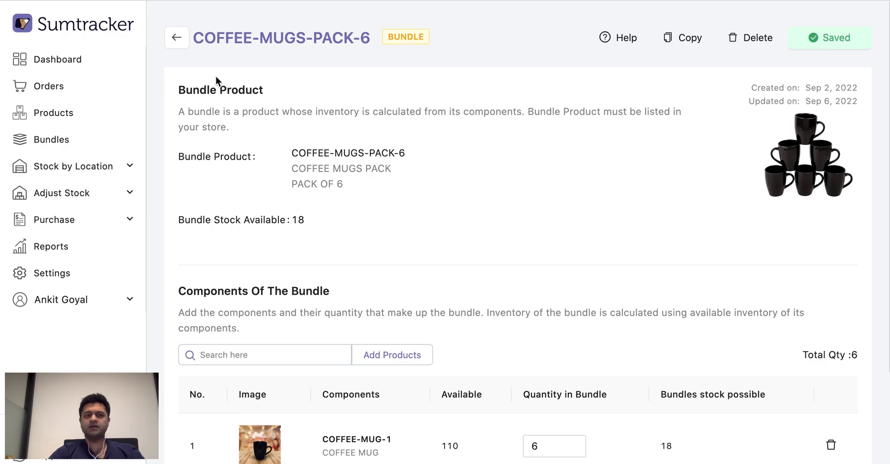
{"action": "left_click", "coordinate": [176, 37]}
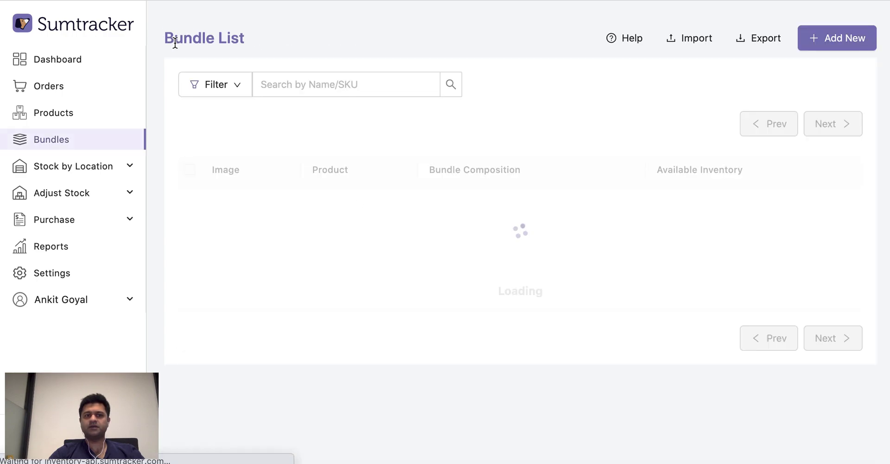
Step: Open the W-TSHIRTS-7 bundle and examine its WOMEN-WHITE-T-BASE component
{"action": "scroll", "coordinate": [253, 199], "scroll_direction": "down", "scroll_amount": 4}
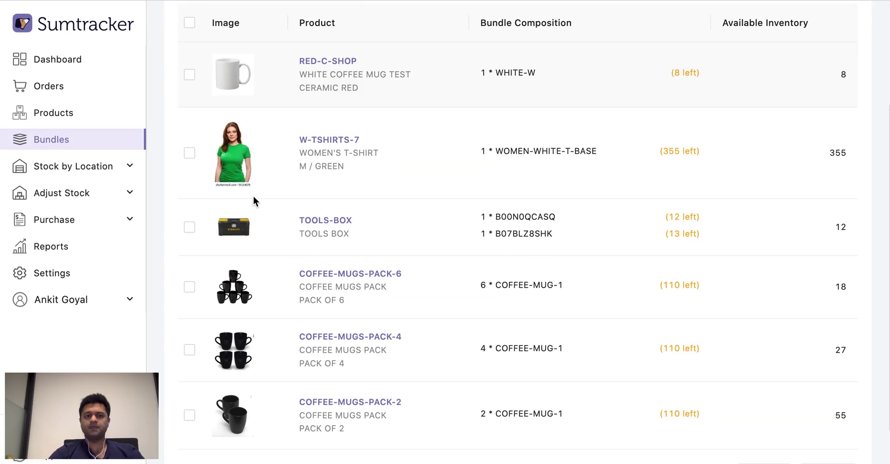
{"action": "scroll", "coordinate": [399, 245], "scroll_direction": "up", "scroll_amount": 2}
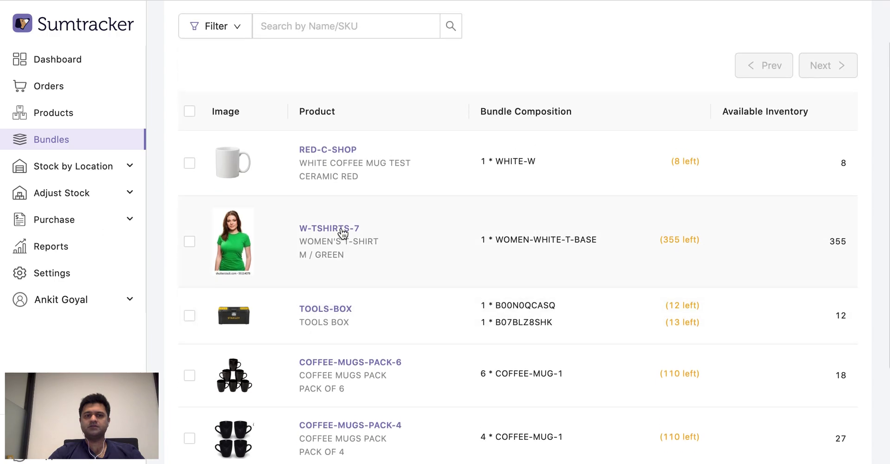
{"action": "left_click", "coordinate": [342, 229]}
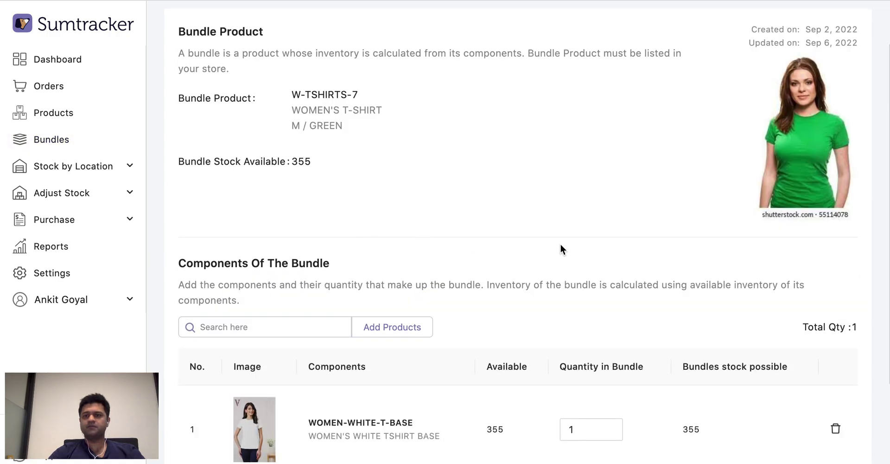
{"action": "scroll", "coordinate": [550, 209], "scroll_direction": "down", "scroll_amount": 2}
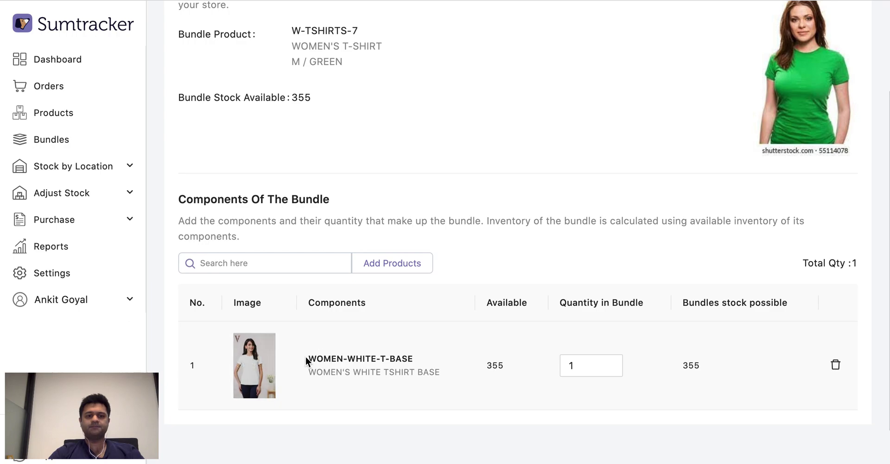
{"action": "left_click_drag", "start_coordinate": [307, 359], "coordinate": [455, 363]}
{"action": "left_click", "coordinate": [454, 363]}
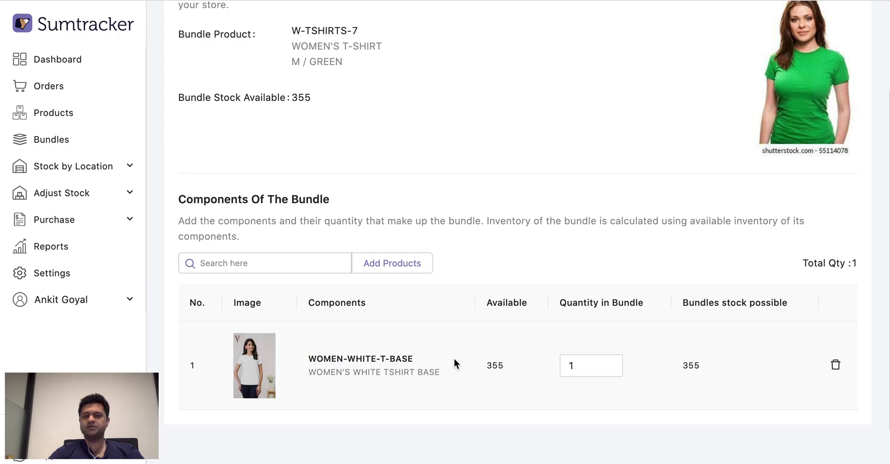
Step: Compare the W-TSHIRTS-7 bundle product with its base T-shirt component and return to the bundle list
{"action": "scroll", "coordinate": [456, 363], "scroll_direction": "up", "scroll_amount": 1}
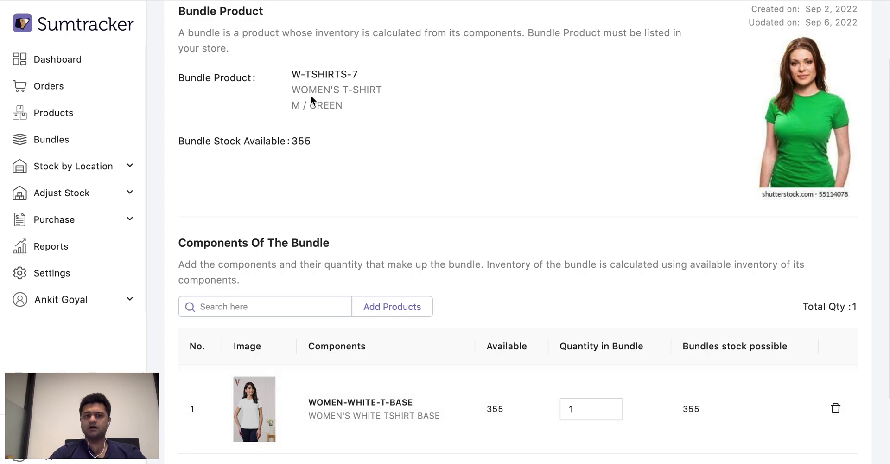
{"action": "scroll", "coordinate": [399, 174], "scroll_direction": "down", "scroll_amount": 1}
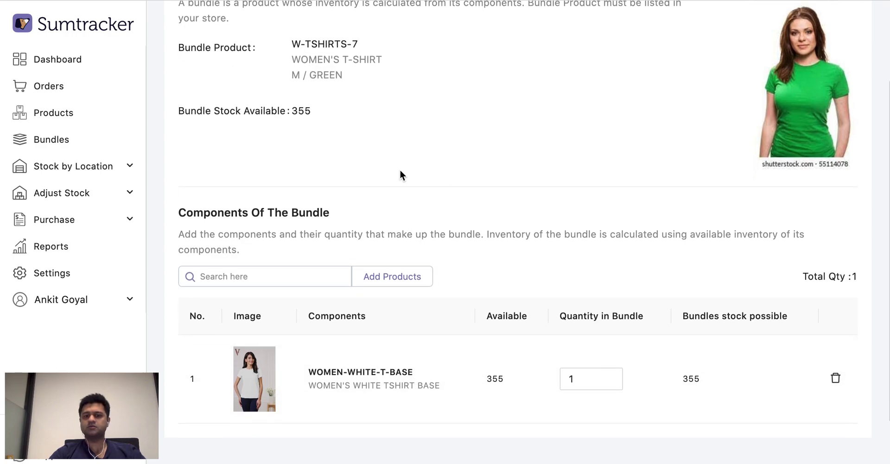
{"action": "scroll", "coordinate": [380, 173], "scroll_direction": "up", "scroll_amount": 2}
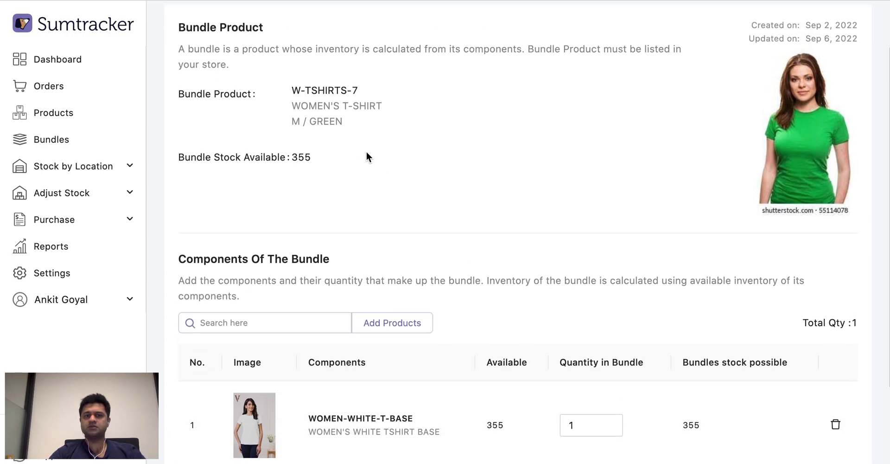
{"action": "left_click_drag", "start_coordinate": [294, 90], "coordinate": [349, 89]}
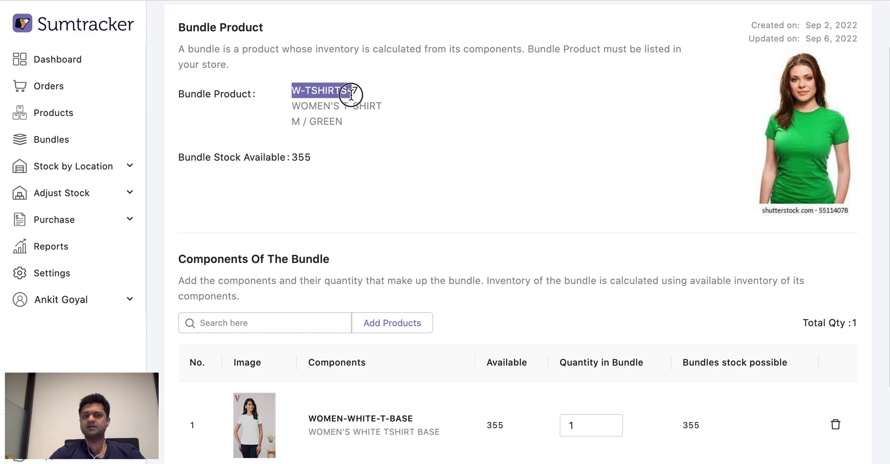
{"action": "left_click", "coordinate": [370, 186]}
{"action": "scroll", "coordinate": [369, 410], "scroll_direction": "down", "scroll_amount": 1}
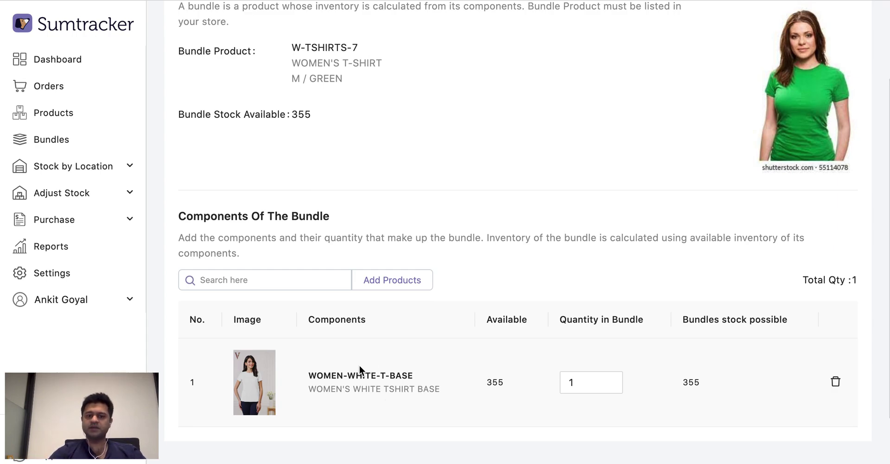
{"action": "scroll", "coordinate": [395, 374], "scroll_direction": "up", "scroll_amount": 2}
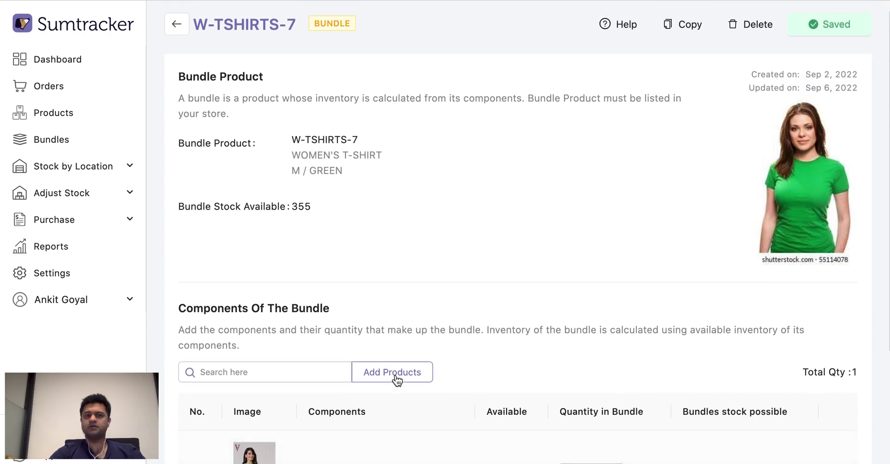
{"action": "left_click", "coordinate": [175, 37]}
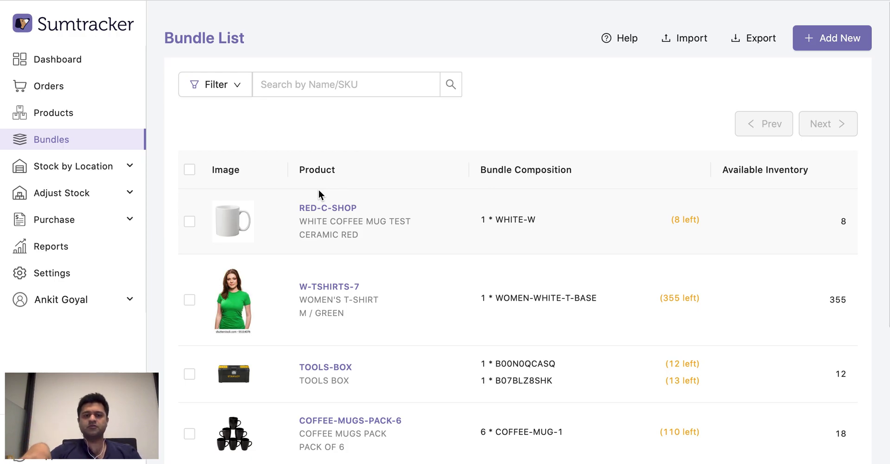
Step: Open the TOOLS-BOX bundle and examine its two components, B00N0QCASQ and B07BLZ8SHK
{"action": "scroll", "coordinate": [448, 320], "scroll_direction": "down", "scroll_amount": 2}
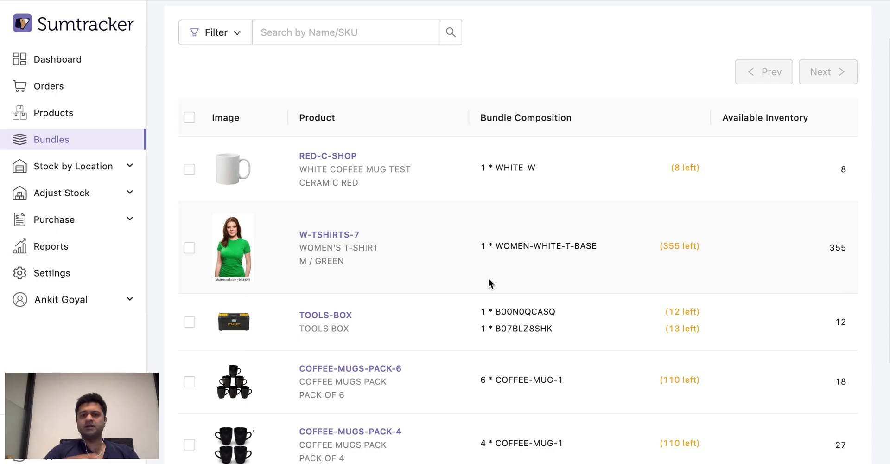
{"action": "scroll", "coordinate": [464, 274], "scroll_direction": "down", "scroll_amount": 2}
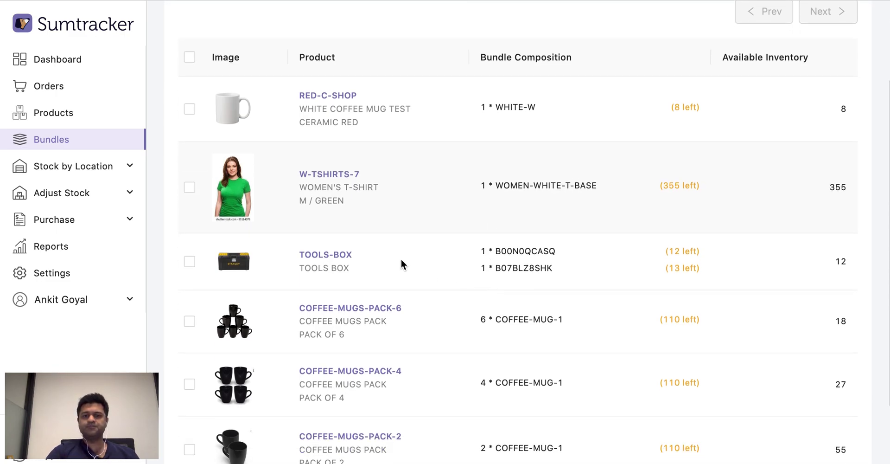
{"action": "left_click", "coordinate": [330, 254]}
{"action": "scroll", "coordinate": [330, 254], "scroll_direction": "down", "scroll_amount": 2}
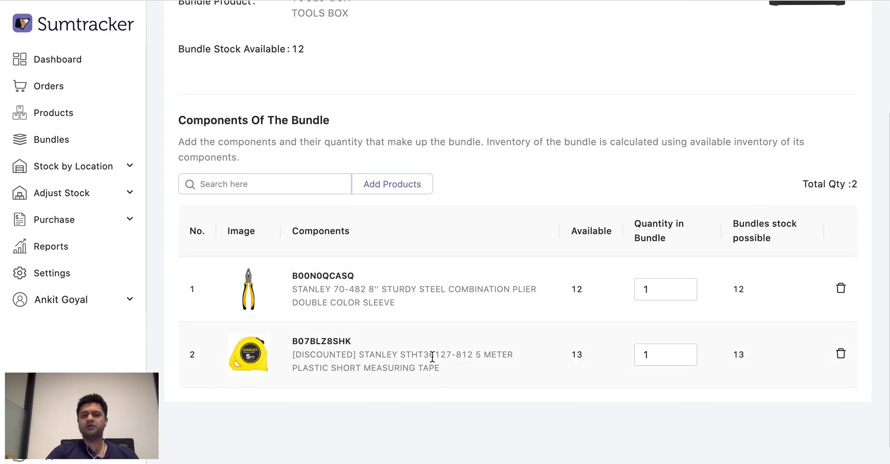
{"action": "scroll", "coordinate": [388, 329], "scroll_direction": "up", "scroll_amount": 5}
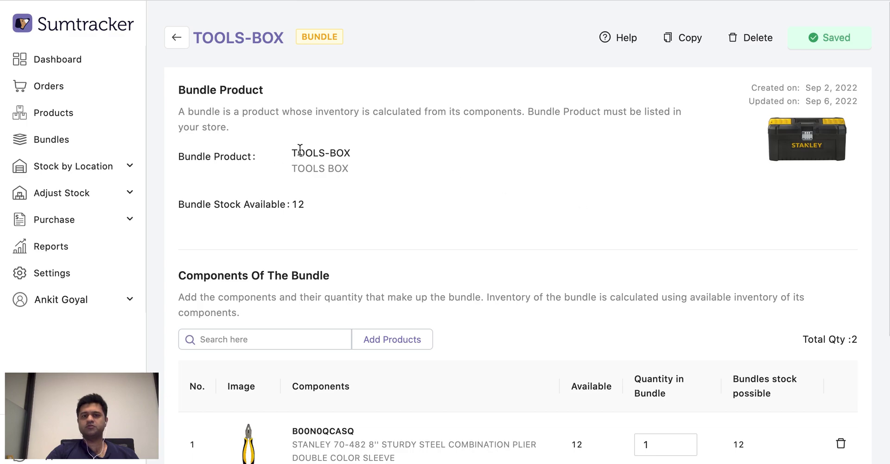
{"action": "scroll", "coordinate": [299, 151], "scroll_direction": "down", "scroll_amount": 4}
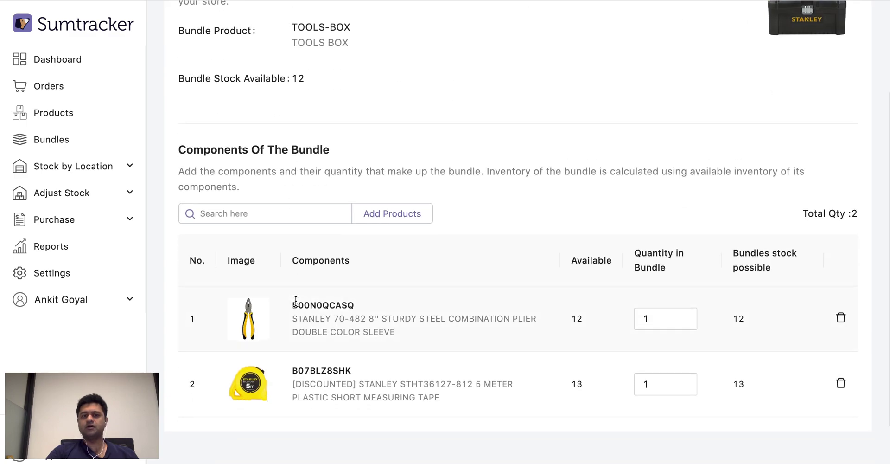
{"action": "left_click_drag", "start_coordinate": [295, 300], "coordinate": [354, 305]}
{"action": "left_click", "coordinate": [416, 306]}
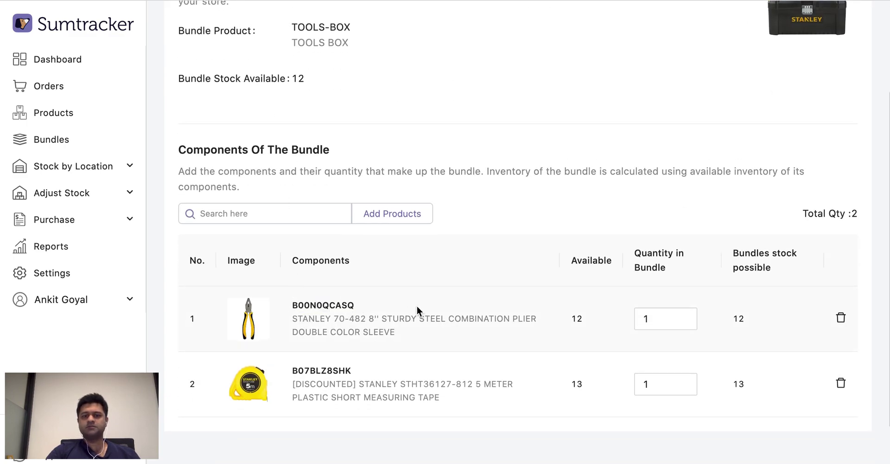
Step: Check the TOOLS-BOX bundle's product name and available stock, and return to the bundle list
{"action": "scroll", "coordinate": [417, 307], "scroll_direction": "up", "scroll_amount": 3}
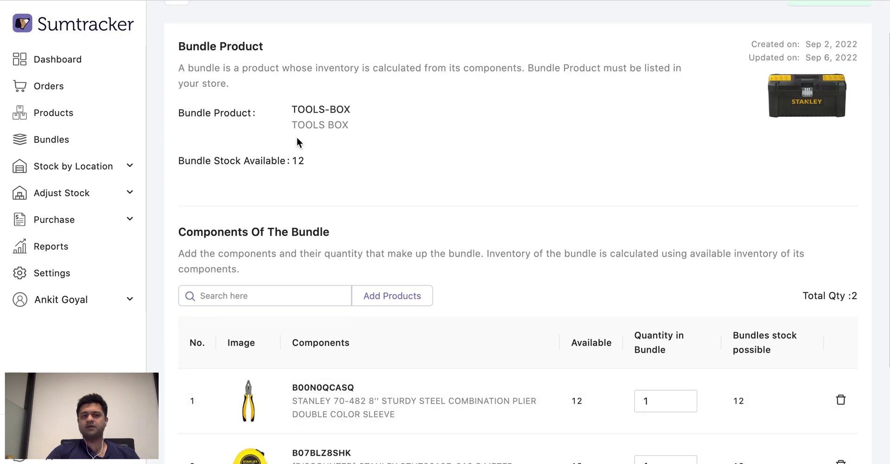
{"action": "left_click_drag", "start_coordinate": [295, 113], "coordinate": [360, 112]}
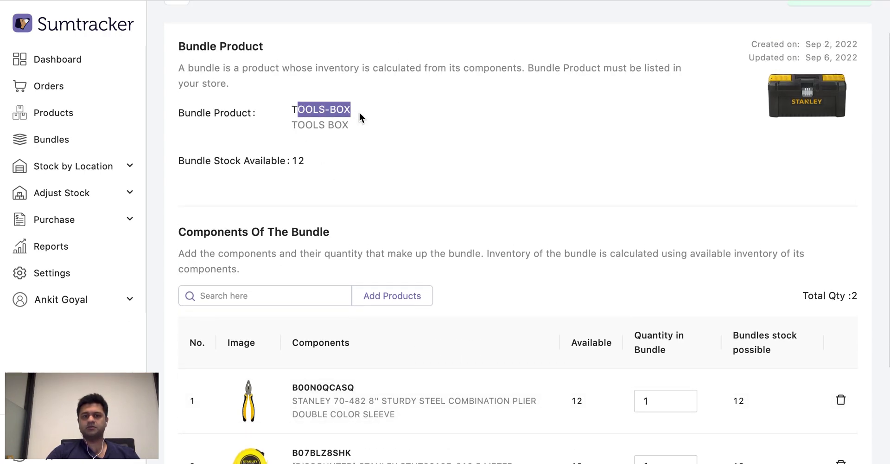
{"action": "left_click", "coordinate": [367, 199]}
{"action": "scroll", "coordinate": [367, 200], "scroll_direction": "down", "scroll_amount": 1}
{"action": "scroll", "coordinate": [270, 113], "scroll_direction": "up", "scroll_amount": 2}
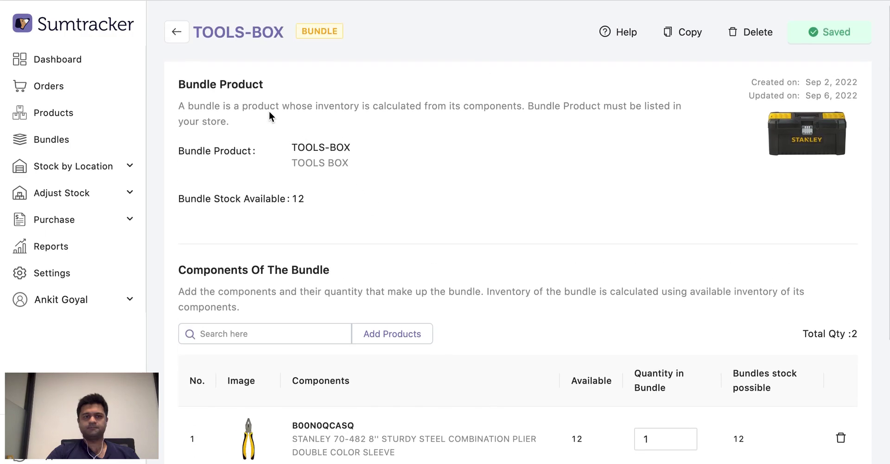
{"action": "left_click", "coordinate": [176, 31]}
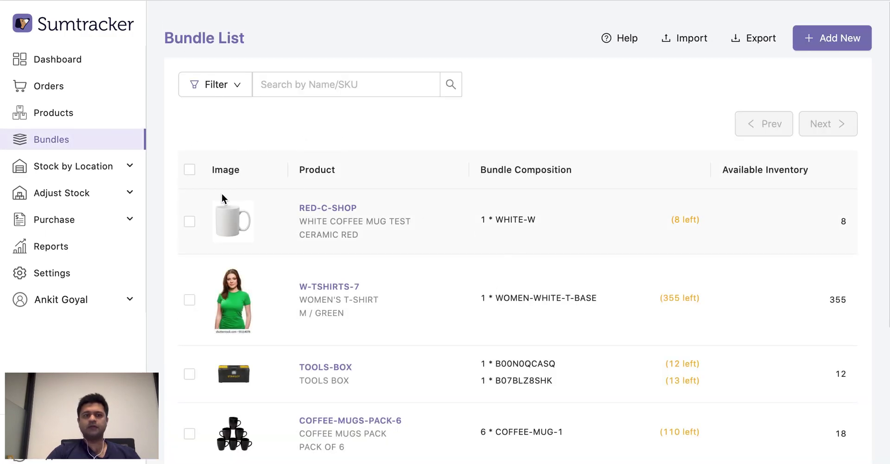
Step: Open the stock by location for bundles and review bundle and component stock in each warehouse
{"action": "left_click", "coordinate": [125, 168]}
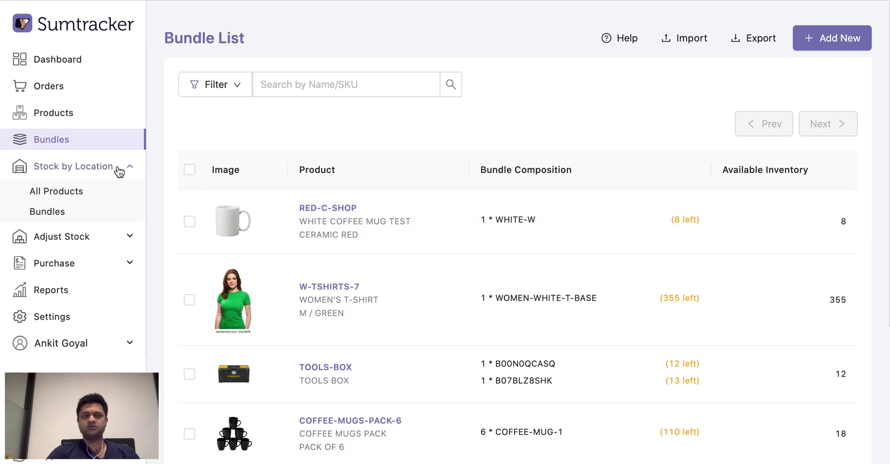
{"action": "left_click", "coordinate": [88, 210]}
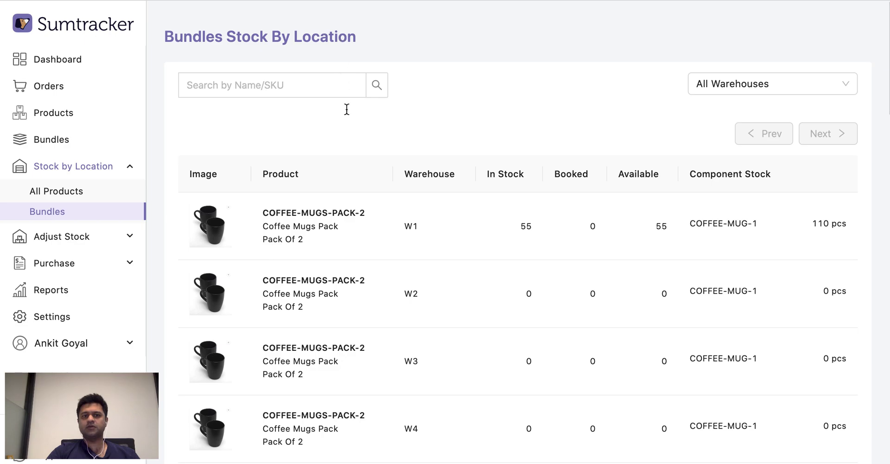
{"action": "scroll", "coordinate": [375, 229], "scroll_direction": "down", "scroll_amount": 3}
{"action": "scroll", "coordinate": [375, 229], "scroll_direction": "up", "scroll_amount": 3}
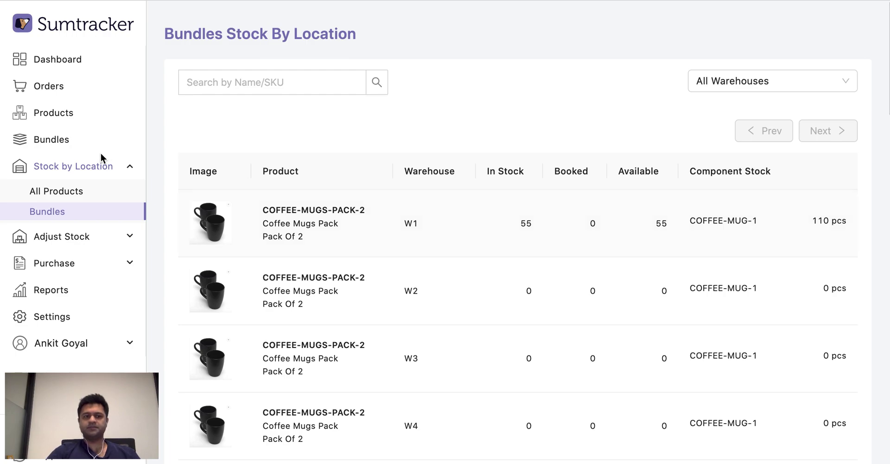
{"action": "left_click", "coordinate": [73, 175]}
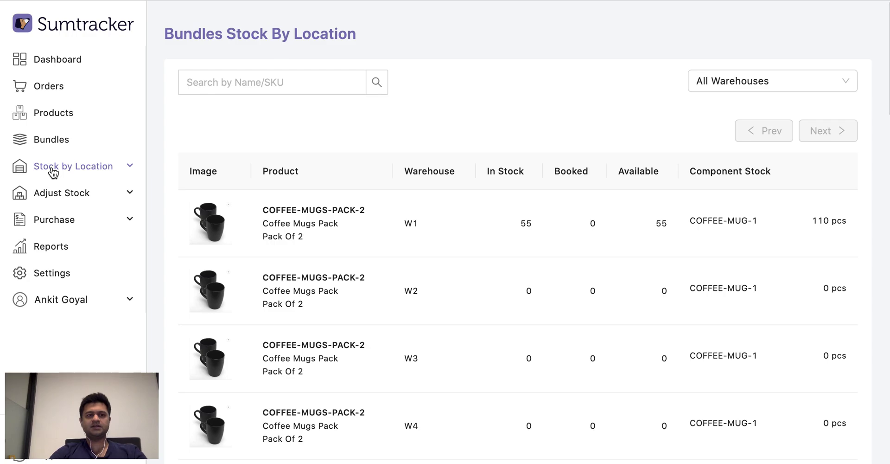
Step: Open the purchase order list and review each order's supplier, status, products and received quantities
{"action": "left_click", "coordinate": [60, 224]}
{"action": "left_click", "coordinate": [60, 247]}
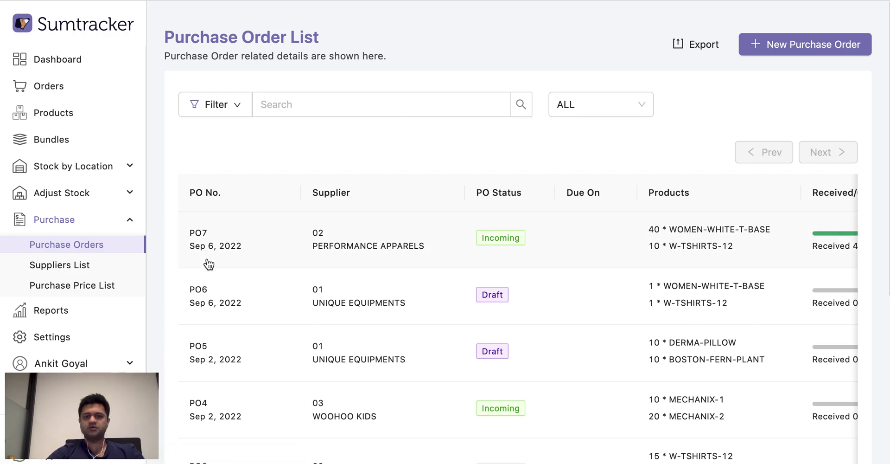
{"action": "scroll", "coordinate": [207, 262], "scroll_direction": "down", "scroll_amount": 3}
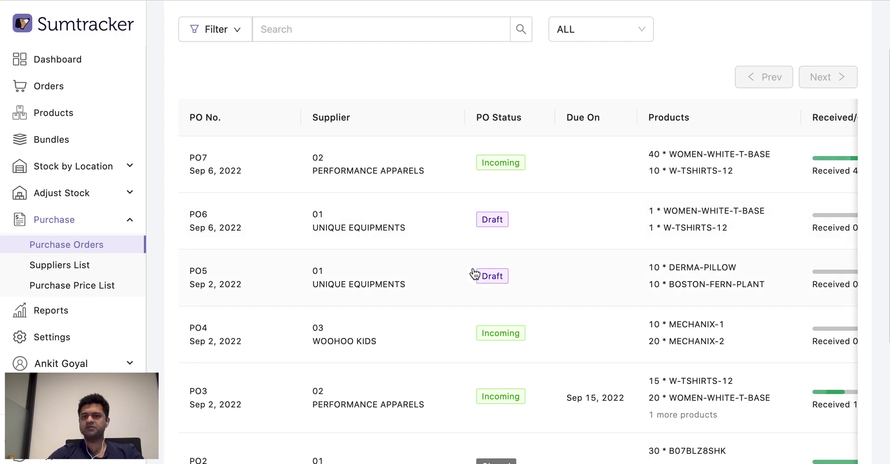
{"action": "scroll", "coordinate": [497, 315], "scroll_direction": "right", "scroll_amount": 5}
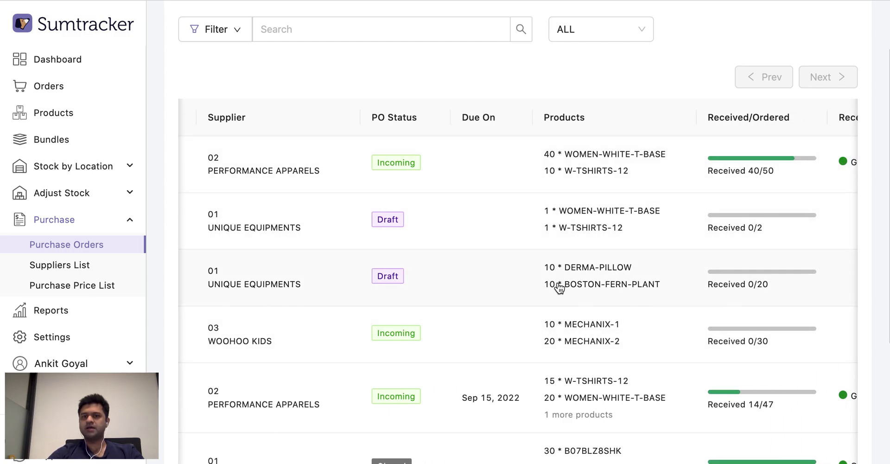
{"action": "scroll", "coordinate": [383, 227], "scroll_direction": "left", "scroll_amount": 3}
{"action": "scroll", "coordinate": [383, 228], "scroll_direction": "left", "scroll_amount": 2}
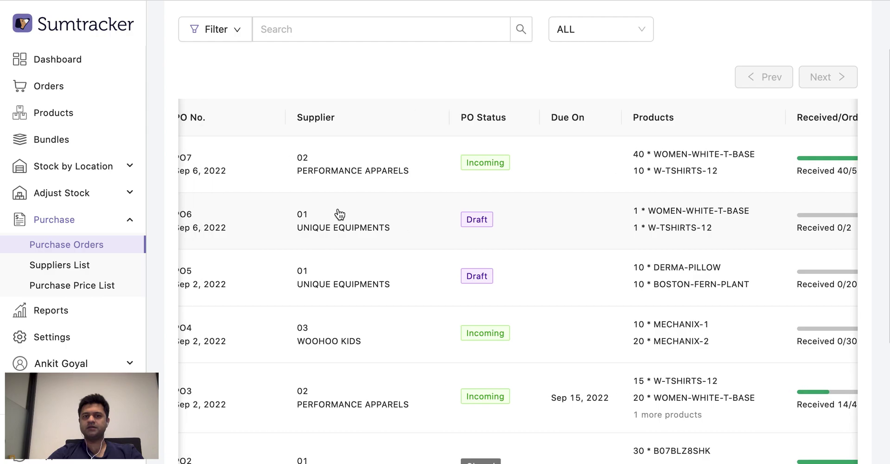
Step: Open purchase order PO7 and review its supplier, warehouse, payment terms and ordered products
{"action": "left_click", "coordinate": [236, 160]}
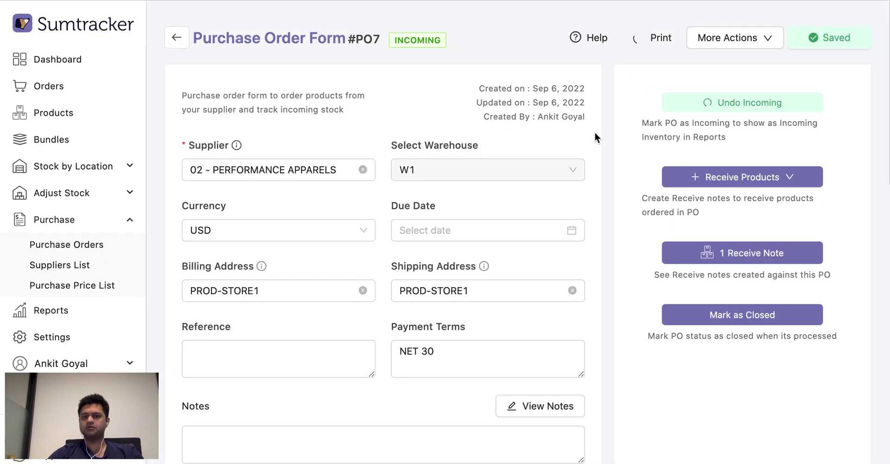
{"action": "scroll", "coordinate": [594, 131], "scroll_direction": "down", "scroll_amount": 3}
{"action": "scroll", "coordinate": [594, 133], "scroll_direction": "down", "scroll_amount": 10}
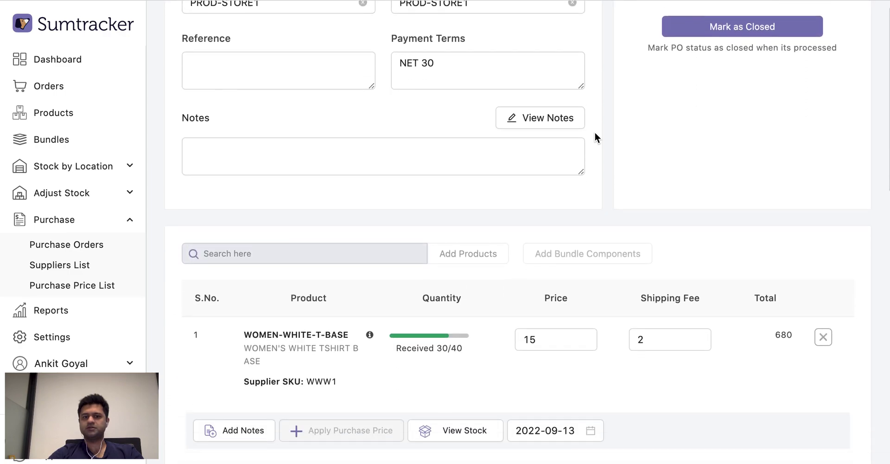
Step: Preview the printable version of purchase order PO7, read through it and close the preview
{"action": "scroll", "coordinate": [595, 131], "scroll_direction": "up", "scroll_amount": 10}
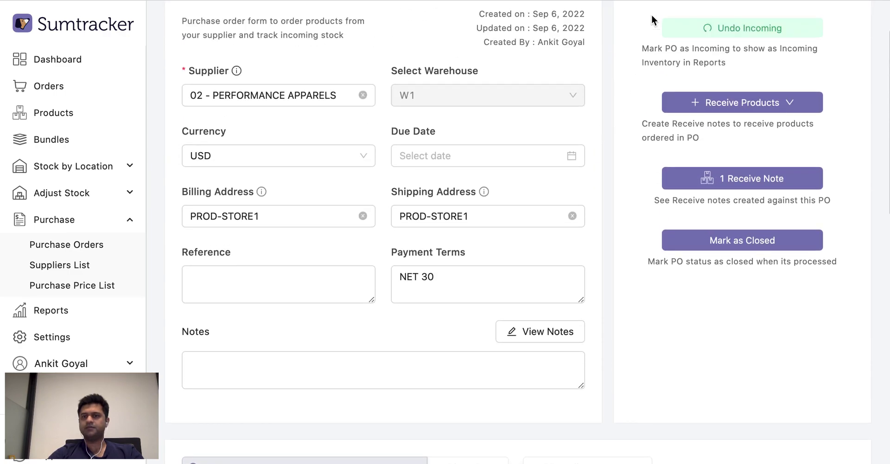
{"action": "left_click", "coordinate": [652, 37]}
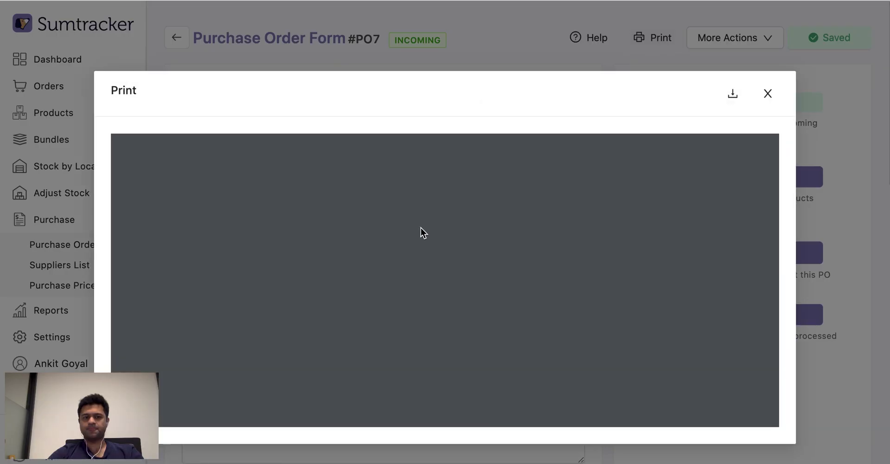
{"action": "scroll", "coordinate": [376, 260], "scroll_direction": "down", "scroll_amount": 4}
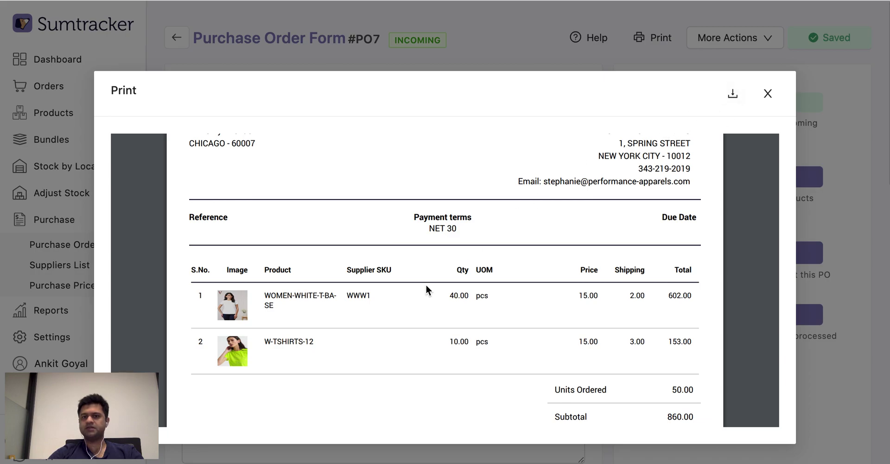
{"action": "scroll", "coordinate": [425, 285], "scroll_direction": "down", "scroll_amount": 6}
{"action": "scroll", "coordinate": [426, 285], "scroll_direction": "up", "scroll_amount": 3}
{"action": "scroll", "coordinate": [425, 285], "scroll_direction": "up", "scroll_amount": 8}
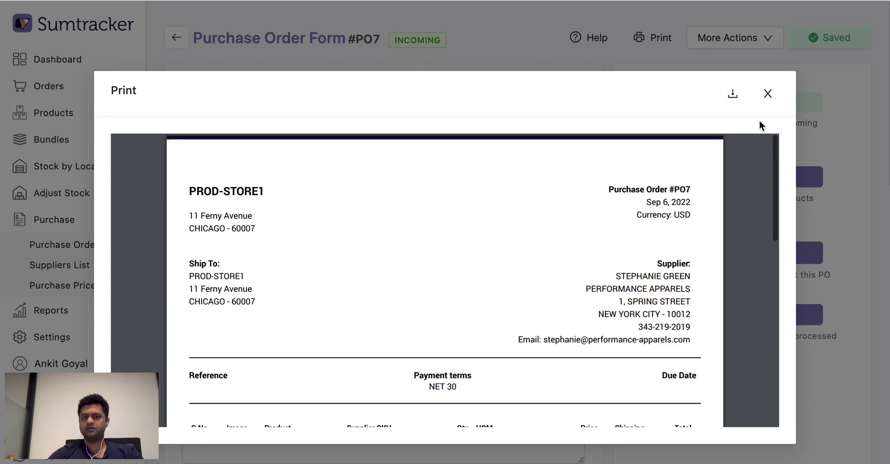
{"action": "left_click", "coordinate": [767, 93]}
Step: Examine the received quantities of WOMEN-WHITE-T-BASE and W-TSHIRTS-12 in PO7's product lines
{"action": "scroll", "coordinate": [609, 192], "scroll_direction": "down", "scroll_amount": 2}
{"action": "scroll", "coordinate": [609, 192], "scroll_direction": "down", "scroll_amount": 1}
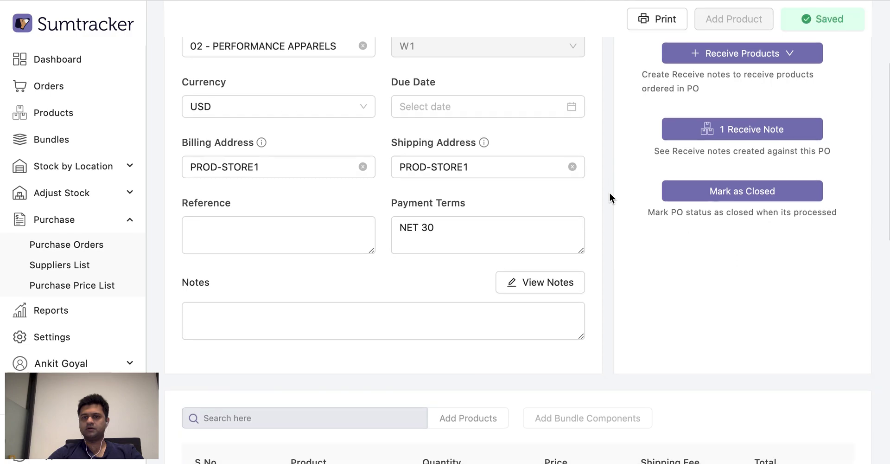
{"action": "scroll", "coordinate": [609, 192], "scroll_direction": "up", "scroll_amount": 3}
{"action": "scroll", "coordinate": [609, 192], "scroll_direction": "down", "scroll_amount": 5}
{"action": "scroll", "coordinate": [609, 192], "scroll_direction": "down", "scroll_amount": 4}
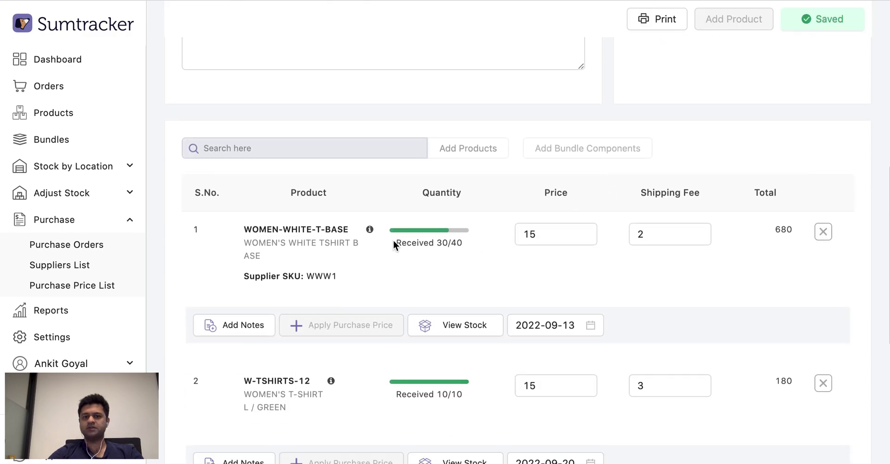
{"action": "left_click_drag", "start_coordinate": [393, 241], "coordinate": [454, 247]}
{"action": "left_click", "coordinate": [429, 271]}
{"action": "scroll", "coordinate": [428, 271], "scroll_direction": "down", "scroll_amount": 3}
{"action": "left_click_drag", "start_coordinate": [401, 280], "coordinate": [470, 286]}
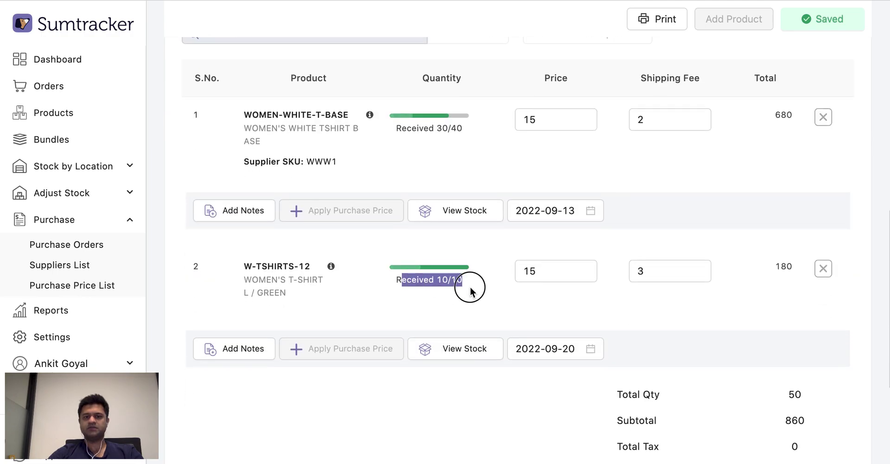
{"action": "left_click", "coordinate": [411, 285]}
Step: Check the options for receiving products on PO7, view its existing receive note and close the note list
{"action": "scroll", "coordinate": [497, 289], "scroll_direction": "up", "scroll_amount": 10}
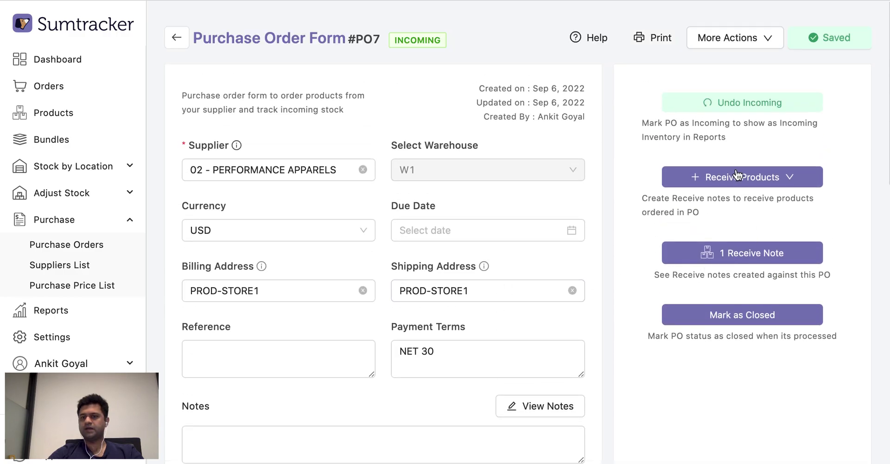
{"action": "left_click", "coordinate": [737, 175]}
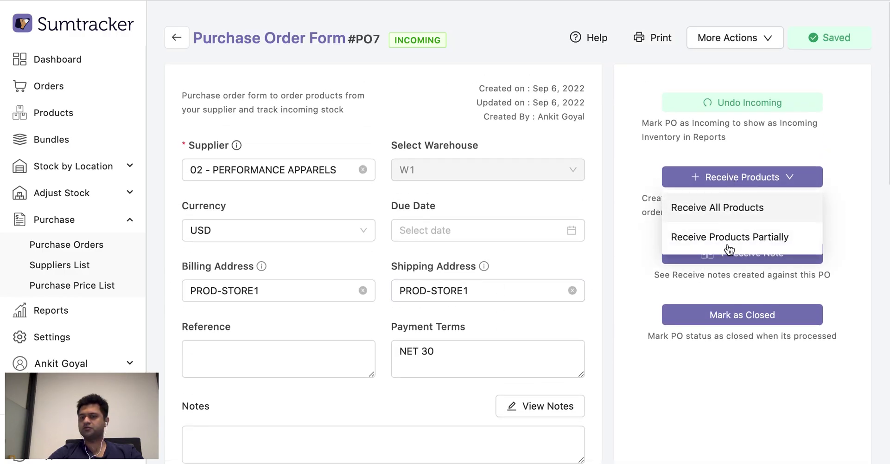
{"action": "left_click", "coordinate": [625, 233]}
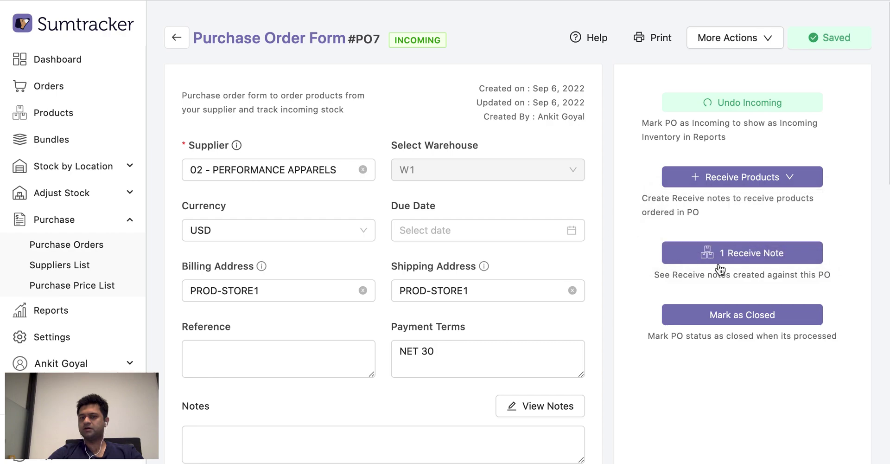
{"action": "left_click", "coordinate": [746, 255]}
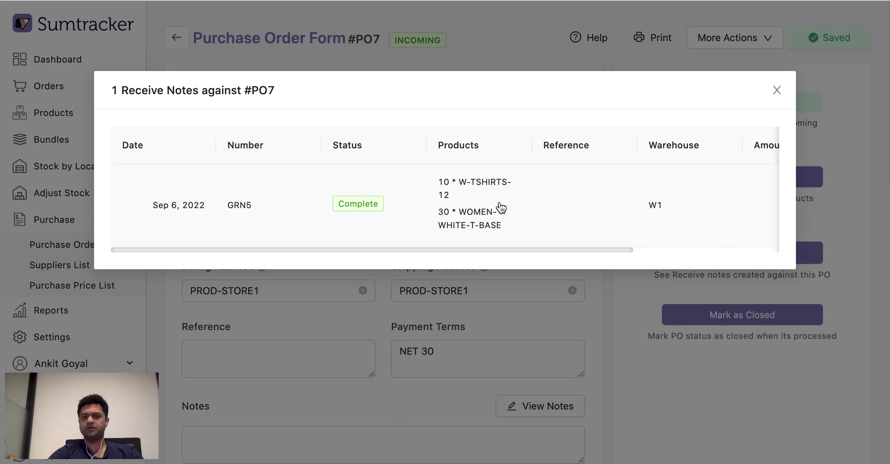
{"action": "left_click", "coordinate": [776, 90]}
Step: Review PO7's order details and product lines once more, including prices, shipping fees and dates
{"action": "scroll", "coordinate": [477, 287], "scroll_direction": "down", "scroll_amount": 3}
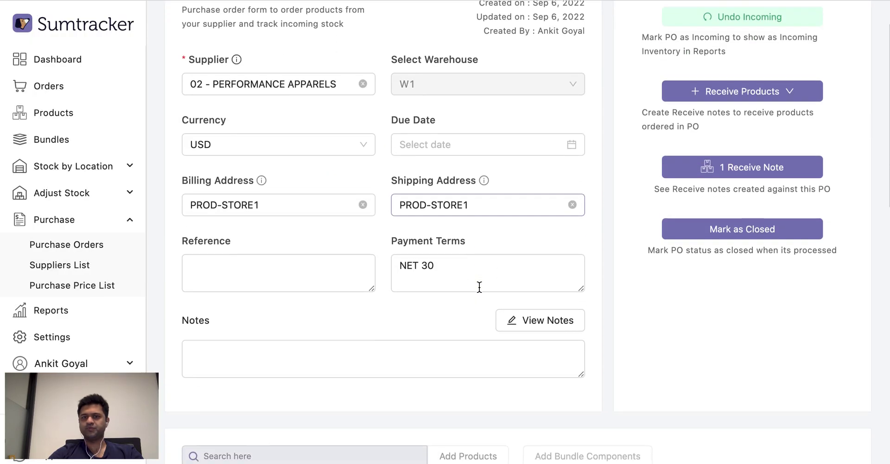
{"action": "scroll", "coordinate": [479, 289], "scroll_direction": "down", "scroll_amount": 6}
{"action": "scroll", "coordinate": [480, 290], "scroll_direction": "up", "scroll_amount": 3}
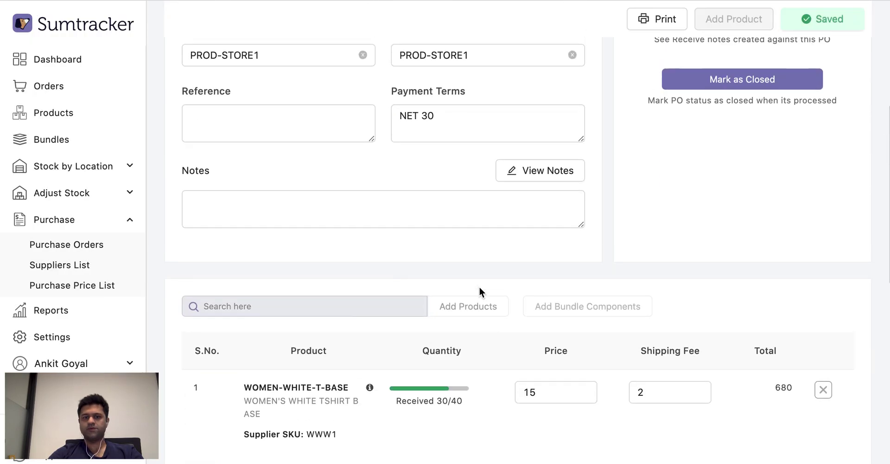
{"action": "scroll", "coordinate": [479, 289], "scroll_direction": "down", "scroll_amount": 4}
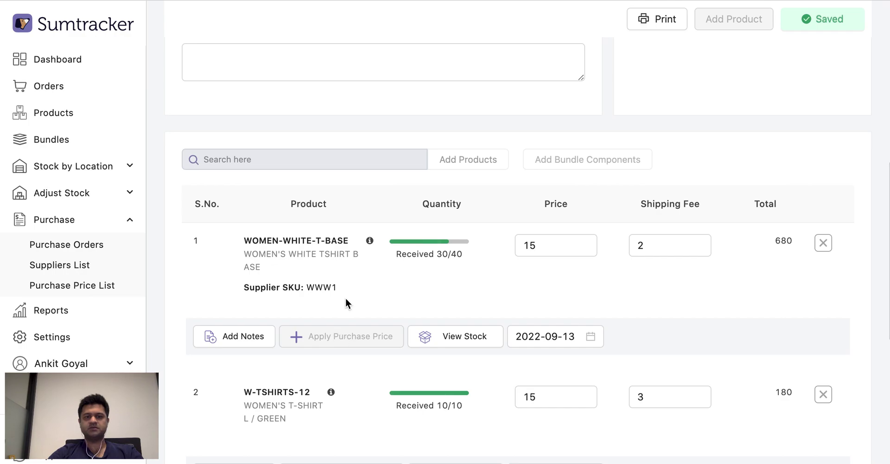
{"action": "scroll", "coordinate": [346, 298], "scroll_direction": "up", "scroll_amount": 9}
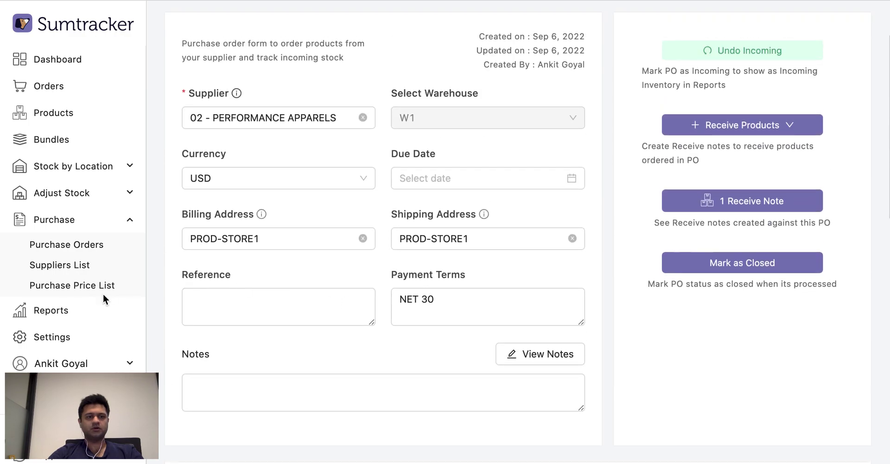
Step: Open the purchase price details of WOMEN-WHITE-T-BASE from the purchase price list
{"action": "left_click", "coordinate": [54, 285]}
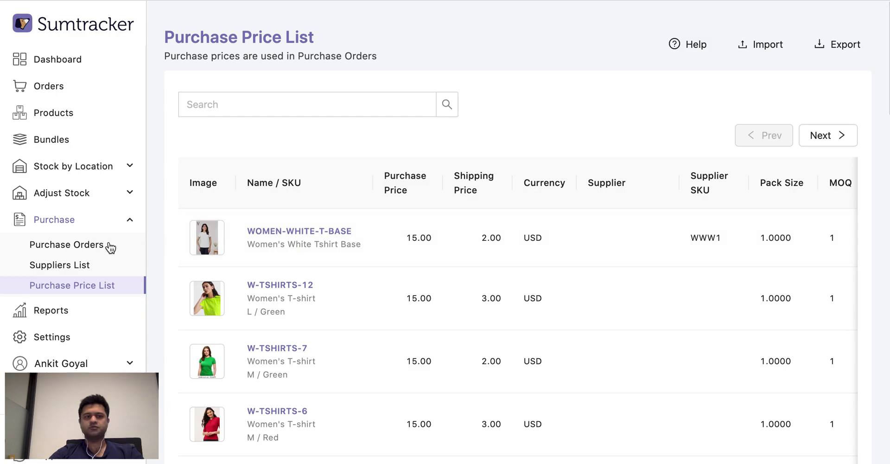
{"action": "left_click", "coordinate": [308, 234]}
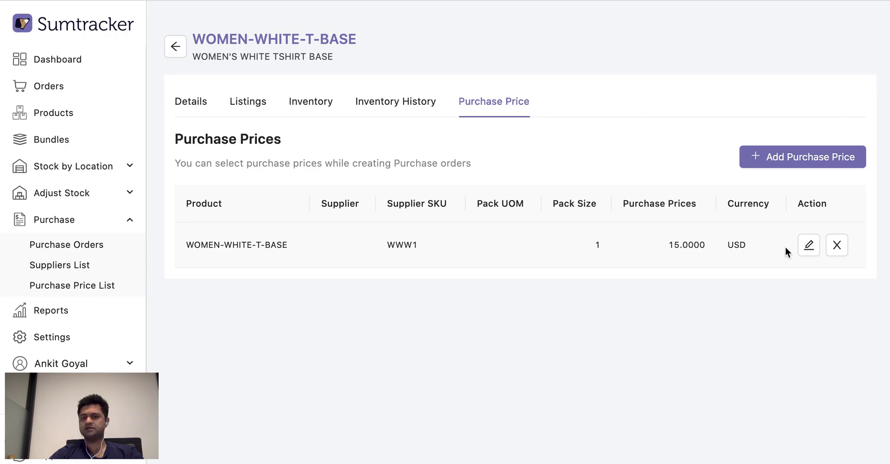
{"action": "left_click", "coordinate": [809, 244]}
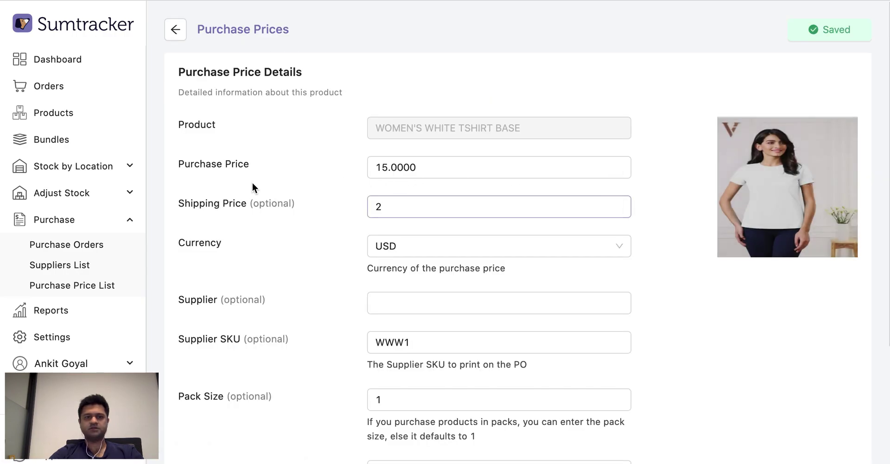
Step: Examine the purchase price fields of WOMEN-WHITE-T-BASE, including supplier, supplier SKU, pack size, pack UOM and MOQ
{"action": "scroll", "coordinate": [319, 190], "scroll_direction": "down", "scroll_amount": 4}
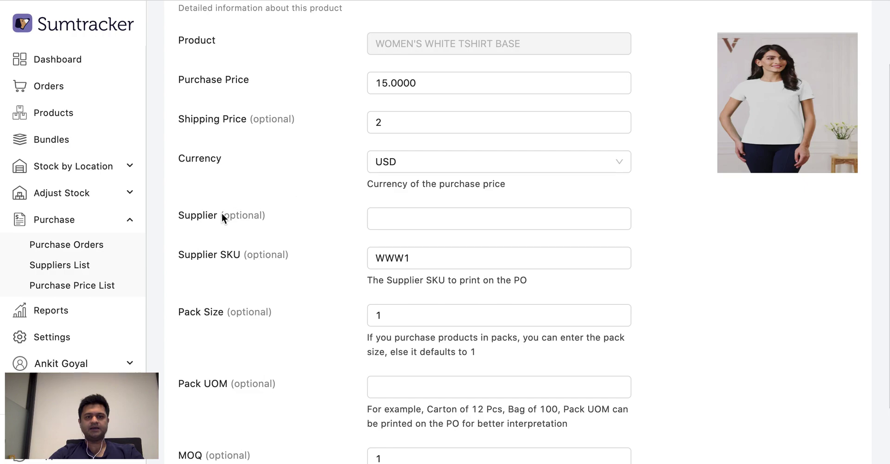
{"action": "left_click", "coordinate": [384, 220]}
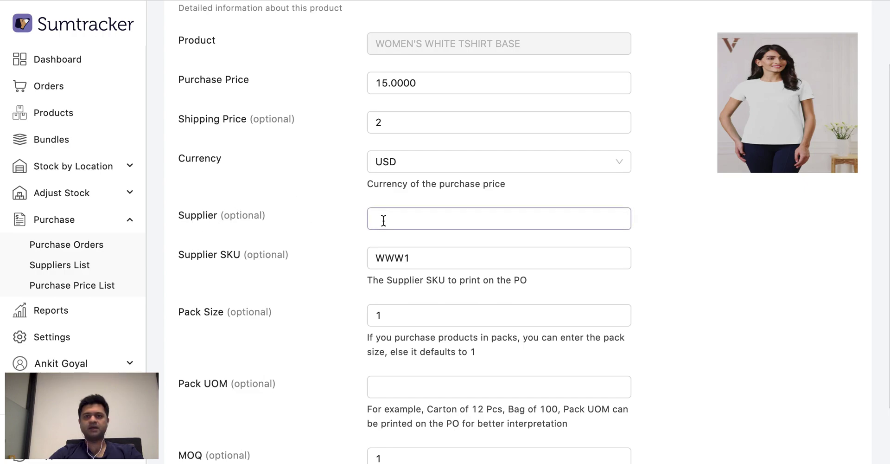
{"action": "left_click", "coordinate": [191, 256]}
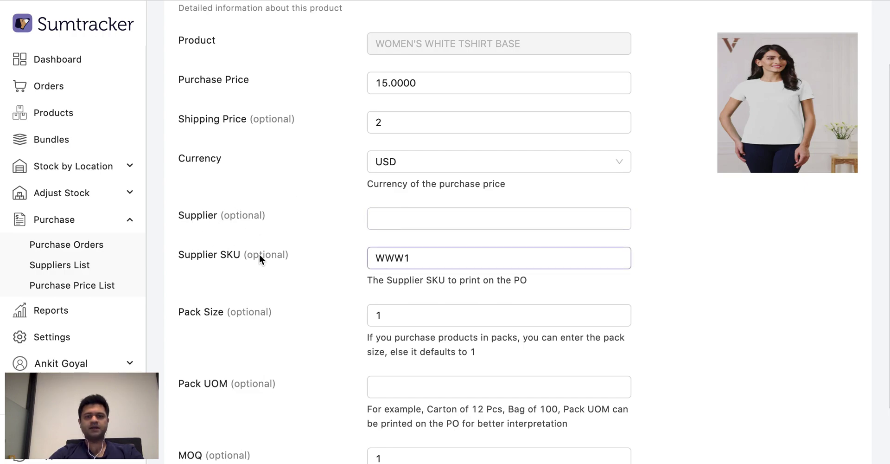
{"action": "left_click_drag", "start_coordinate": [387, 280], "coordinate": [519, 283]}
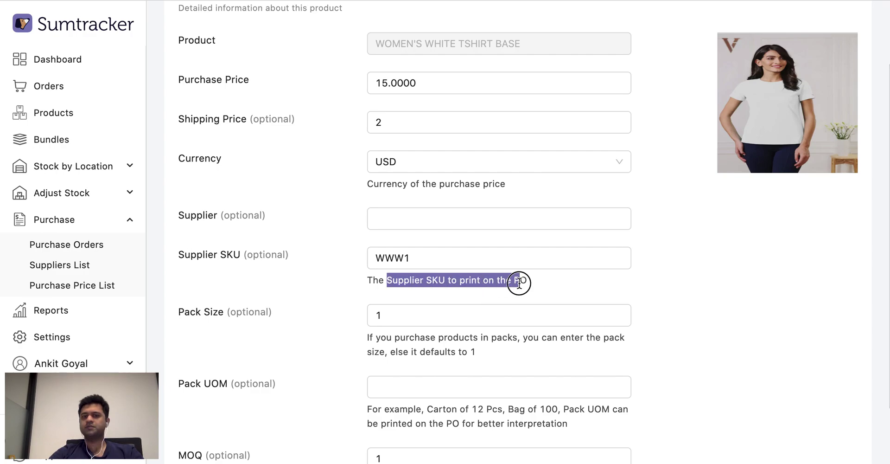
{"action": "left_click", "coordinate": [466, 280]}
{"action": "scroll", "coordinate": [239, 322], "scroll_direction": "down", "scroll_amount": 3}
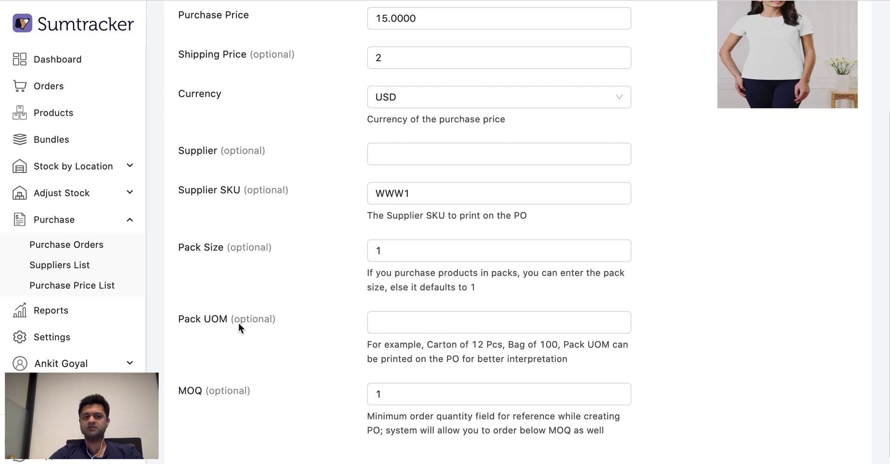
{"action": "left_click", "coordinate": [188, 238]}
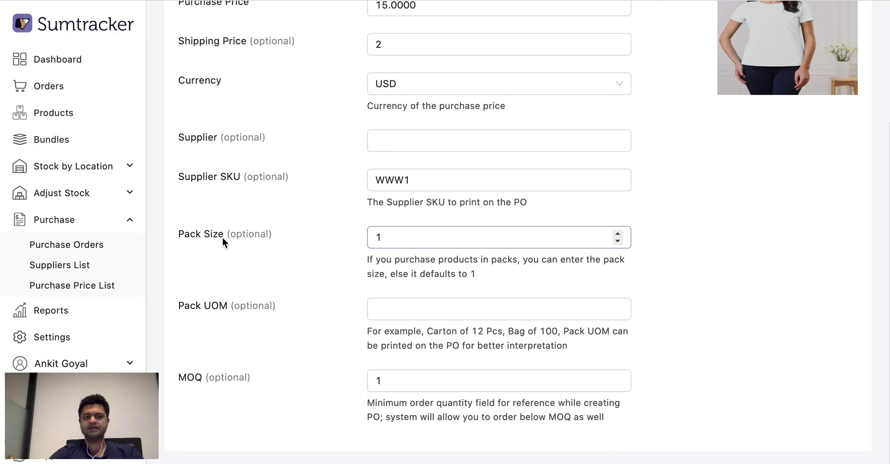
{"action": "left_click", "coordinate": [232, 280]}
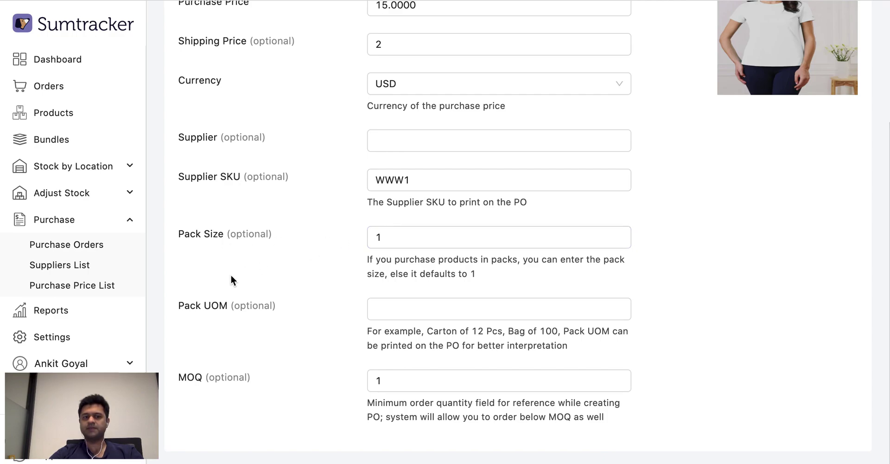
{"action": "scroll", "coordinate": [230, 274], "scroll_direction": "up", "scroll_amount": 5}
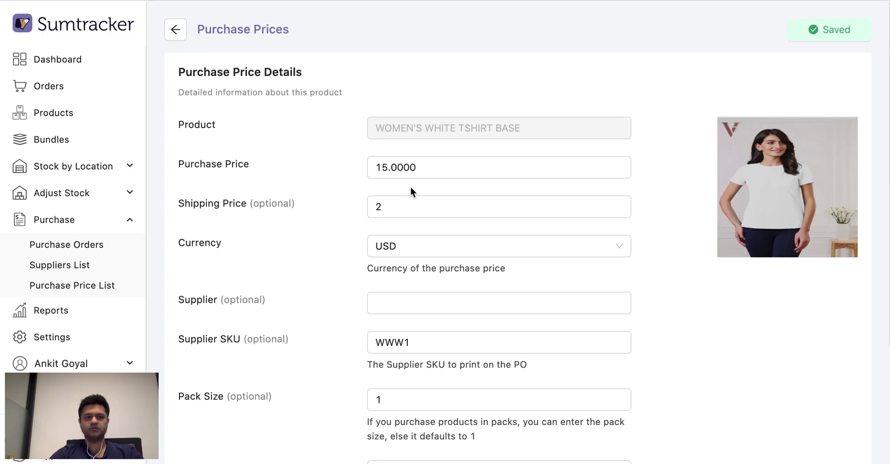
Step: View the suppliers list with its company, contact, address and currency details
{"action": "left_click", "coordinate": [65, 245]}
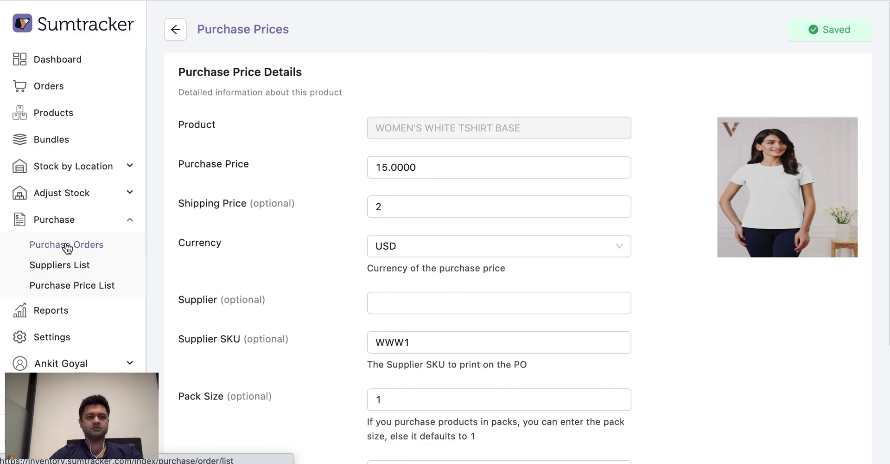
{"action": "left_click", "coordinate": [66, 272]}
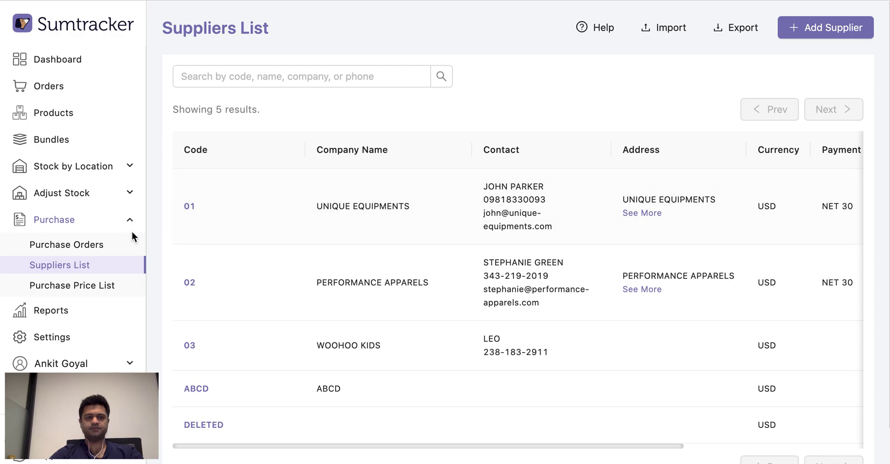
{"action": "left_click", "coordinate": [113, 225]}
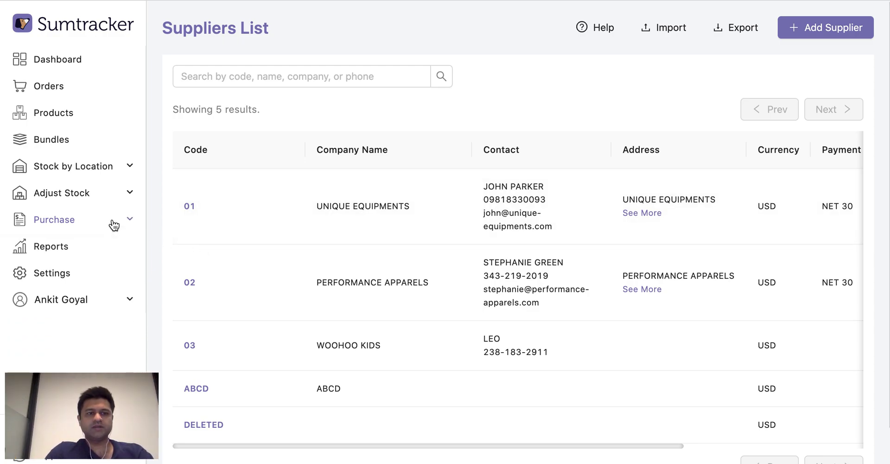
Step: Open the reports overview and look through the available report groups
{"action": "left_click", "coordinate": [77, 252]}
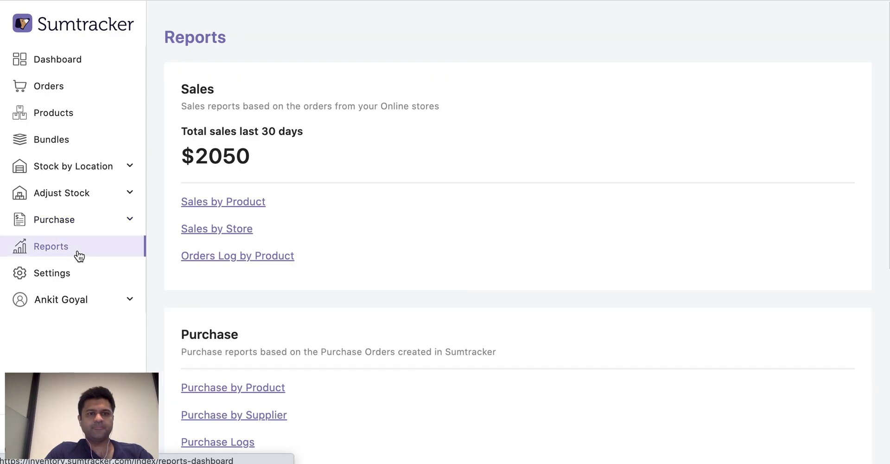
{"action": "scroll", "coordinate": [279, 128], "scroll_direction": "down", "scroll_amount": 5}
{"action": "scroll", "coordinate": [281, 129], "scroll_direction": "up", "scroll_amount": 3}
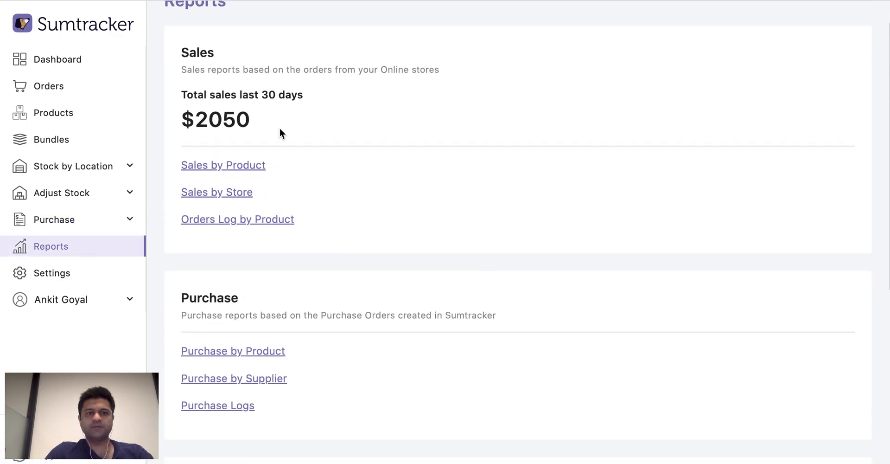
Step: Open the Sales by Product report, check its available filters and close them without applying any
{"action": "left_click", "coordinate": [215, 168]}
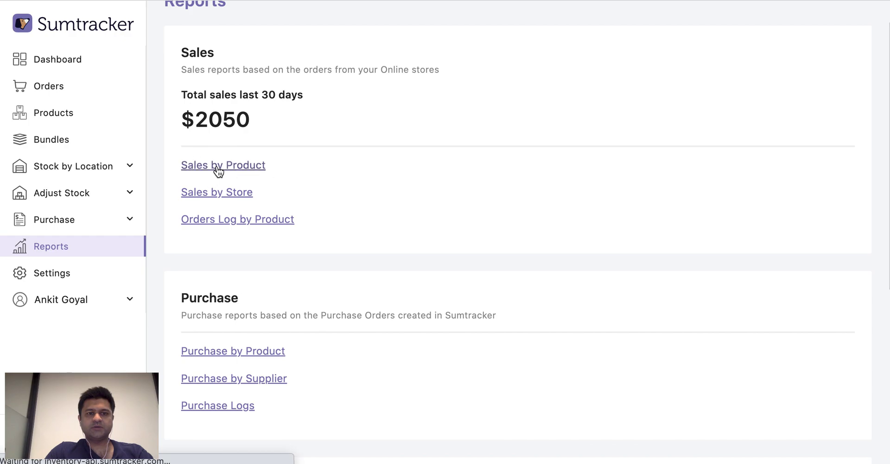
{"action": "scroll", "coordinate": [417, 161], "scroll_direction": "down", "scroll_amount": 2}
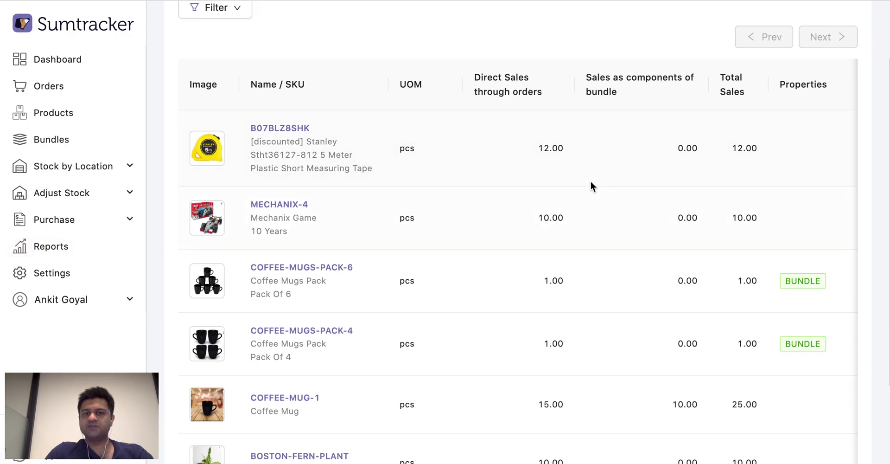
{"action": "scroll", "coordinate": [514, 204], "scroll_direction": "up", "scroll_amount": 2}
{"action": "left_click", "coordinate": [229, 73]}
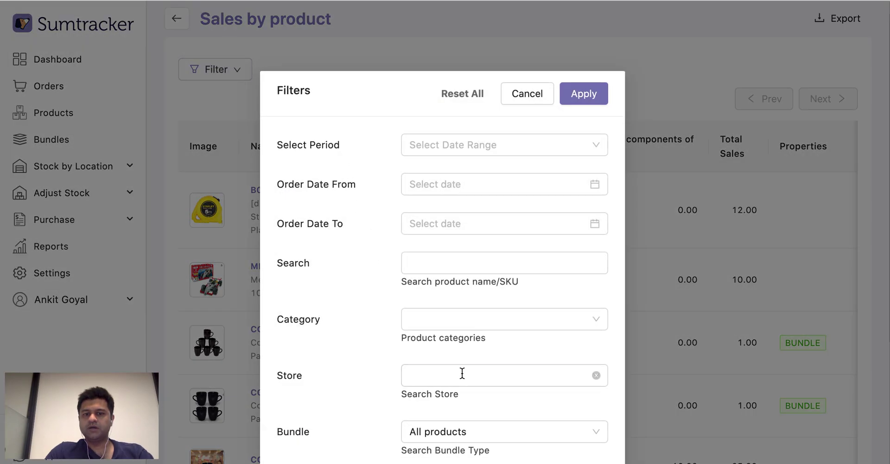
{"action": "left_click", "coordinate": [641, 124]}
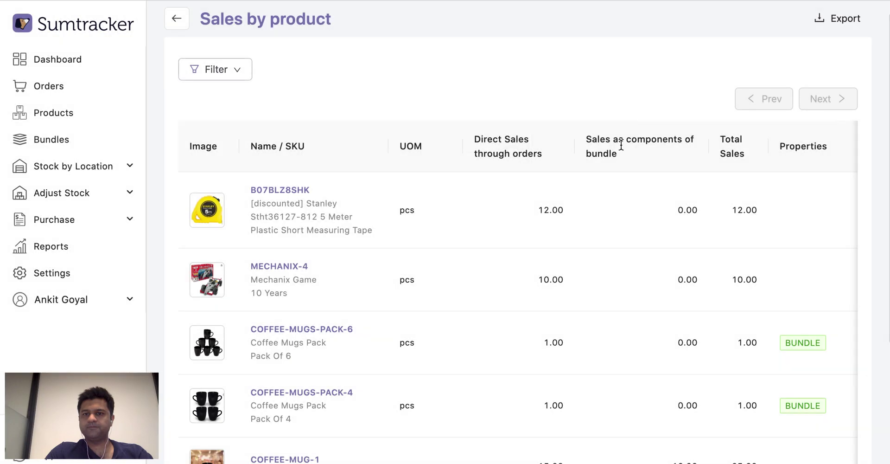
Step: Compare COFFEE-MUG-1's direct sales with its sales as a bundle component in Sales by Product, and return to the reports overview
{"action": "scroll", "coordinate": [527, 282], "scroll_direction": "down", "scroll_amount": 5}
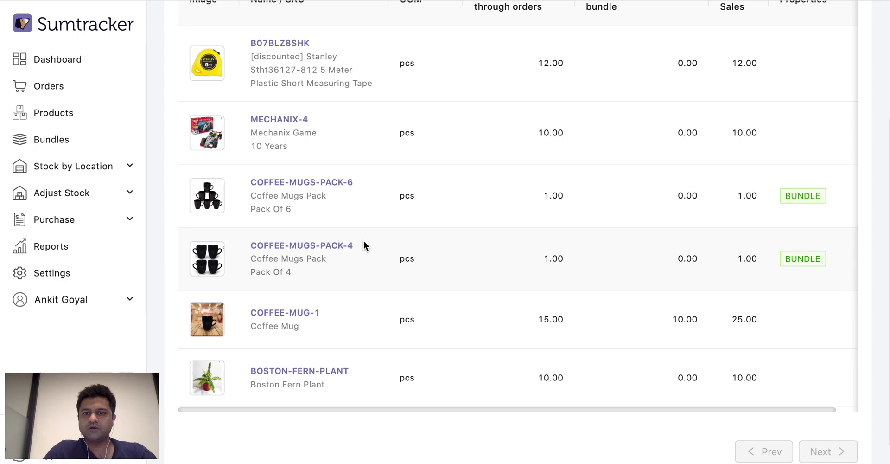
{"action": "left_click_drag", "start_coordinate": [245, 311], "coordinate": [349, 315]}
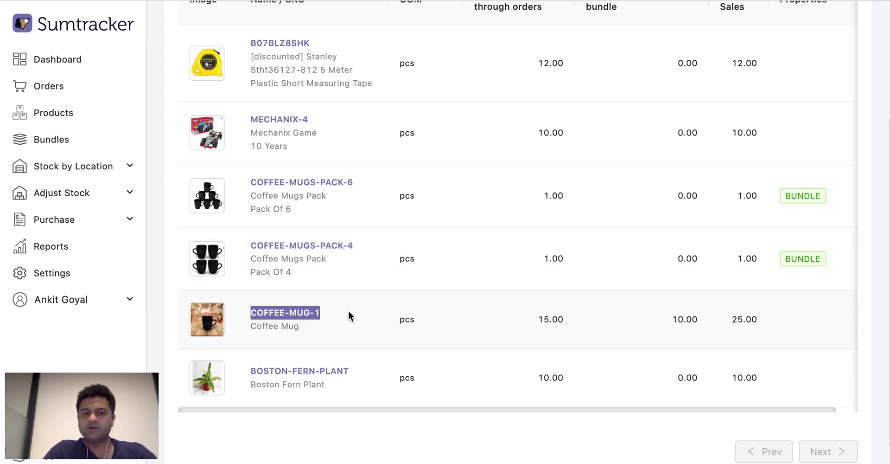
{"action": "left_click", "coordinate": [349, 315]}
{"action": "scroll", "coordinate": [724, 342], "scroll_direction": "up", "scroll_amount": 1}
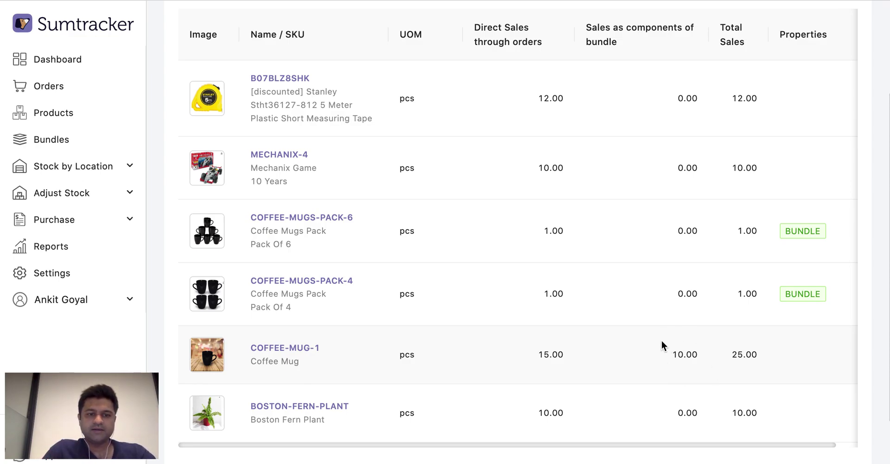
{"action": "scroll", "coordinate": [394, 316], "scroll_direction": "up", "scroll_amount": 3}
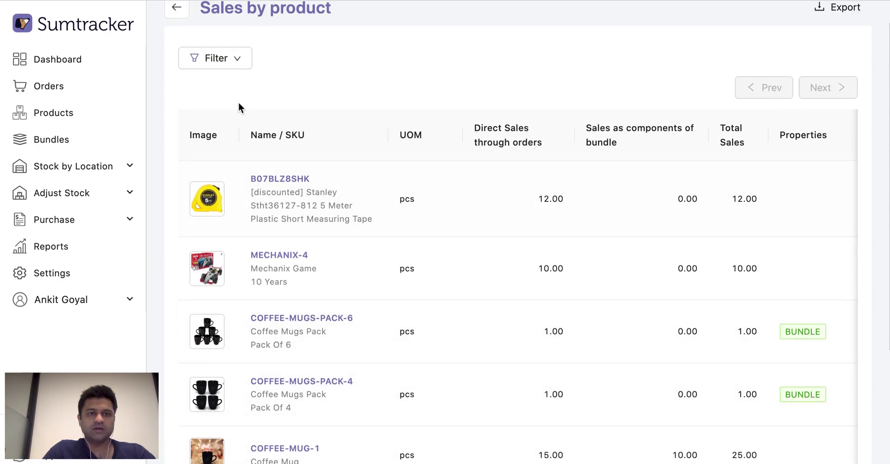
{"action": "scroll", "coordinate": [239, 103], "scroll_direction": "up", "scroll_amount": 1}
{"action": "left_click", "coordinate": [177, 36]}
Step: Open the Orders Log by Product report, read through its order lines and return to the reports overview
{"action": "scroll", "coordinate": [167, 180], "scroll_direction": "down", "scroll_amount": 2}
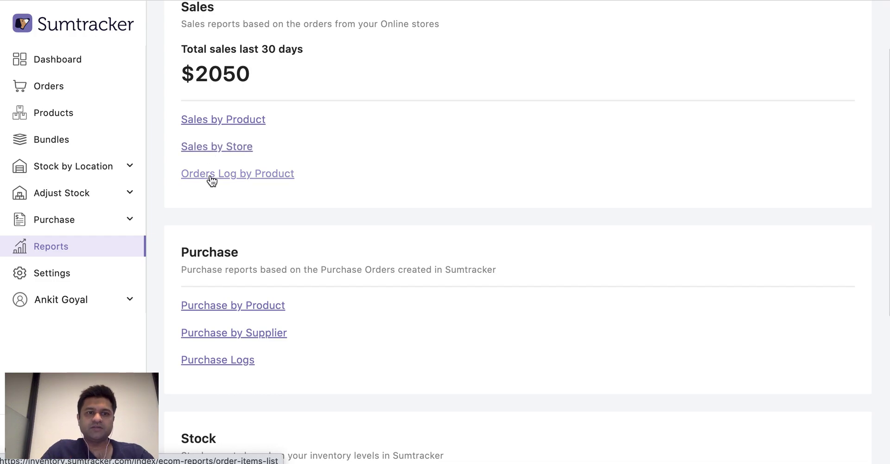
{"action": "left_click", "coordinate": [211, 179]}
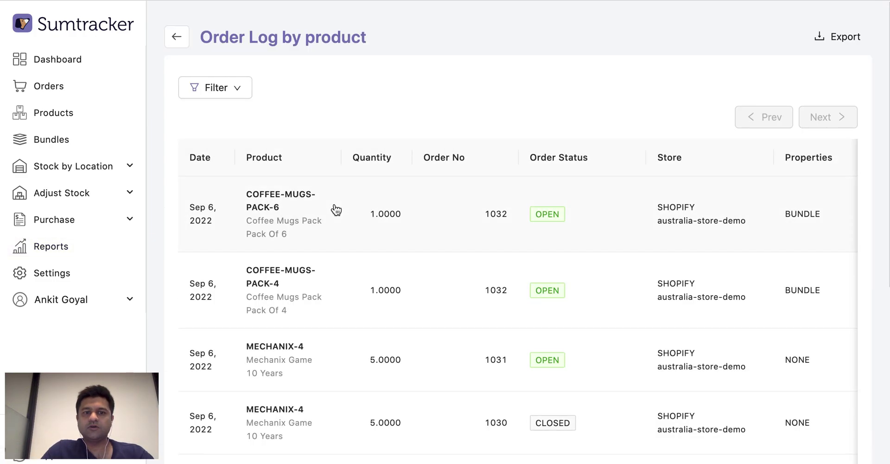
{"action": "scroll", "coordinate": [336, 210], "scroll_direction": "down", "scroll_amount": 3}
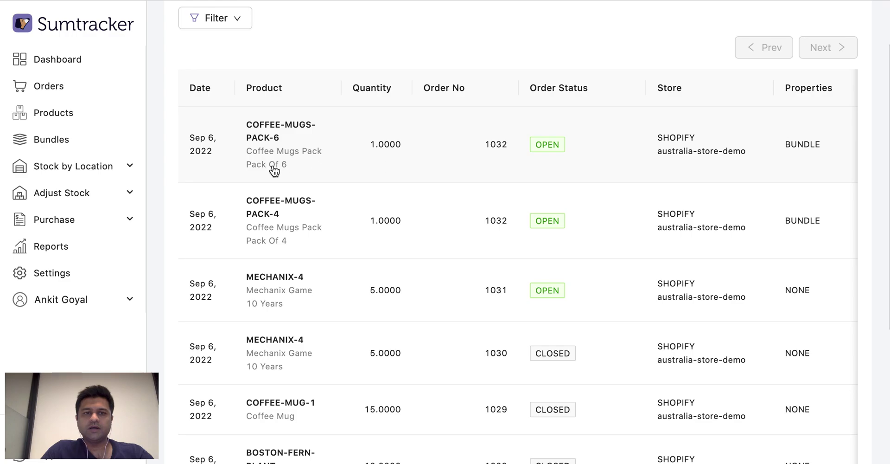
{"action": "scroll", "coordinate": [239, 168], "scroll_direction": "down", "scroll_amount": 1}
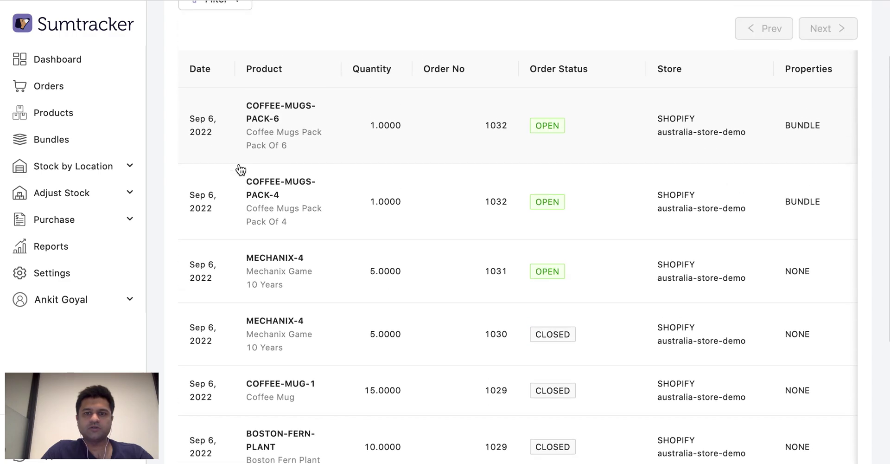
{"action": "scroll", "coordinate": [240, 170], "scroll_direction": "down", "scroll_amount": 7}
{"action": "scroll", "coordinate": [240, 169], "scroll_direction": "up", "scroll_amount": 10}
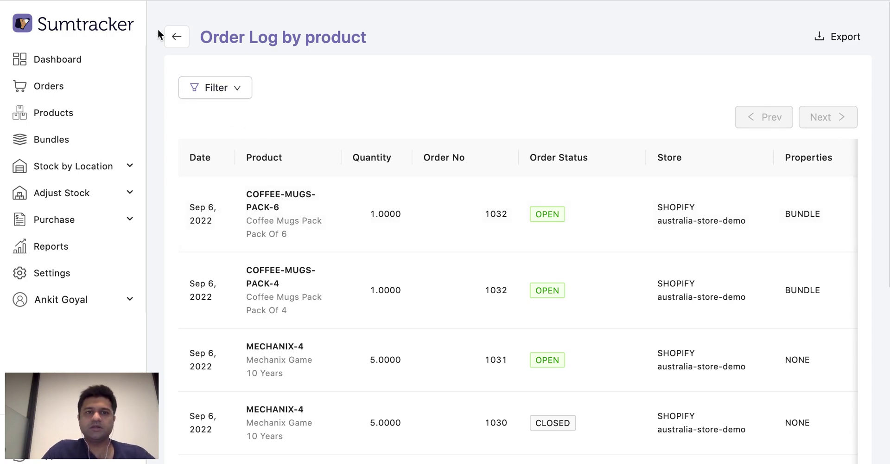
{"action": "left_click", "coordinate": [172, 39]}
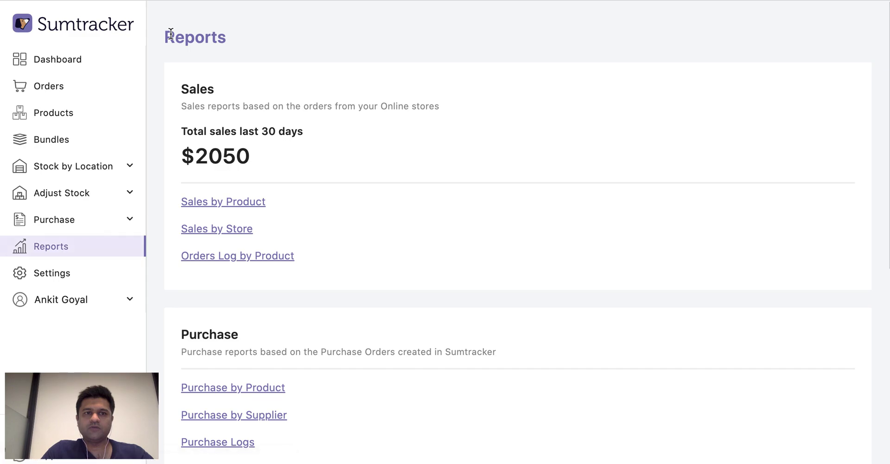
Step: Open the Purchase by Product report, review its quantities and purchase totals, and return to the reports overview
{"action": "scroll", "coordinate": [284, 225], "scroll_direction": "down", "scroll_amount": 5}
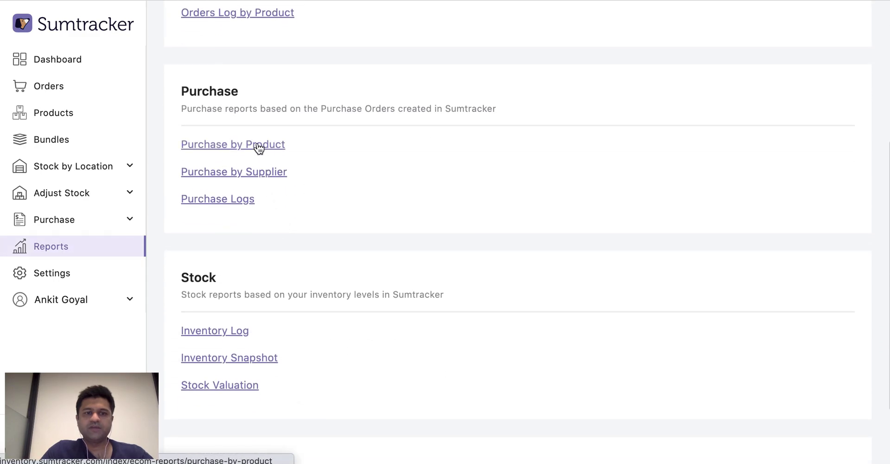
{"action": "left_click", "coordinate": [249, 147]}
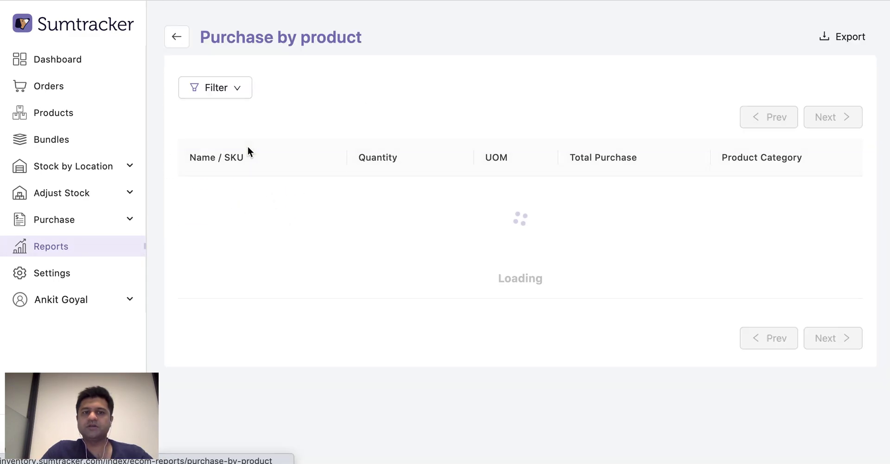
{"action": "scroll", "coordinate": [355, 281], "scroll_direction": "down", "scroll_amount": 1}
{"action": "scroll", "coordinate": [355, 284], "scroll_direction": "down", "scroll_amount": 1}
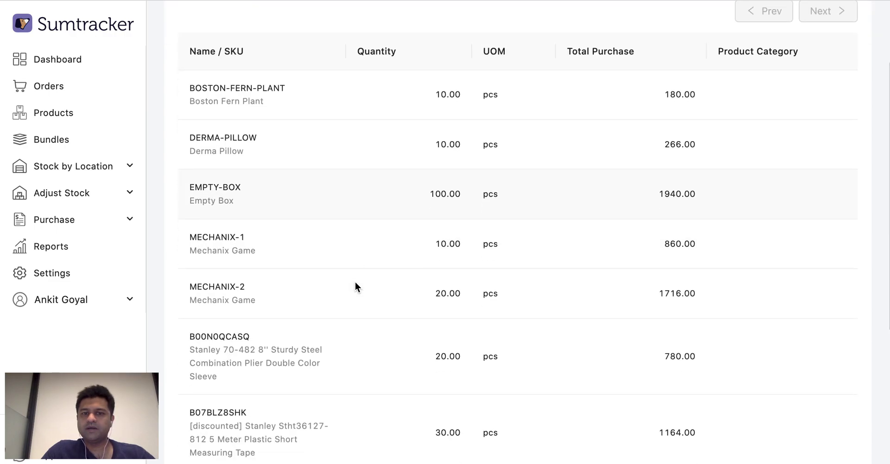
{"action": "scroll", "coordinate": [352, 273], "scroll_direction": "up", "scroll_amount": 1}
{"action": "left_click", "coordinate": [174, 36]}
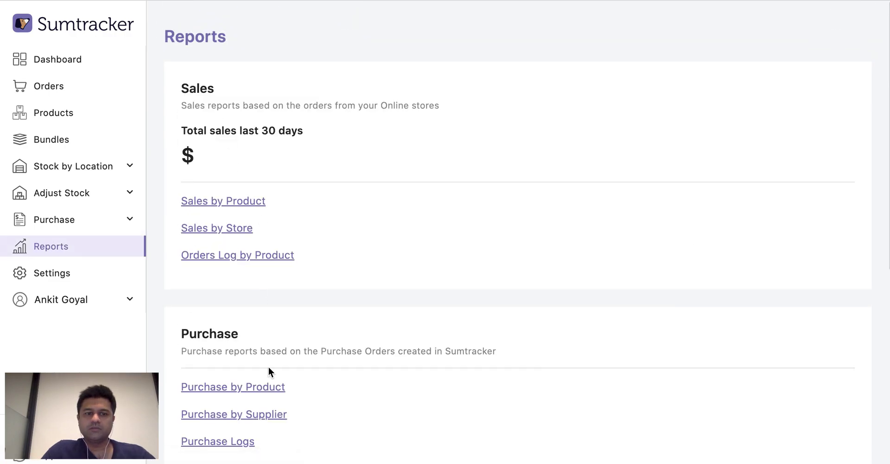
Step: Open the Purchase Logs report, review its PO lines with received quantities and due dates, and return to the reports overview
{"action": "scroll", "coordinate": [268, 366], "scroll_direction": "down", "scroll_amount": 5}
{"action": "left_click", "coordinate": [244, 156]}
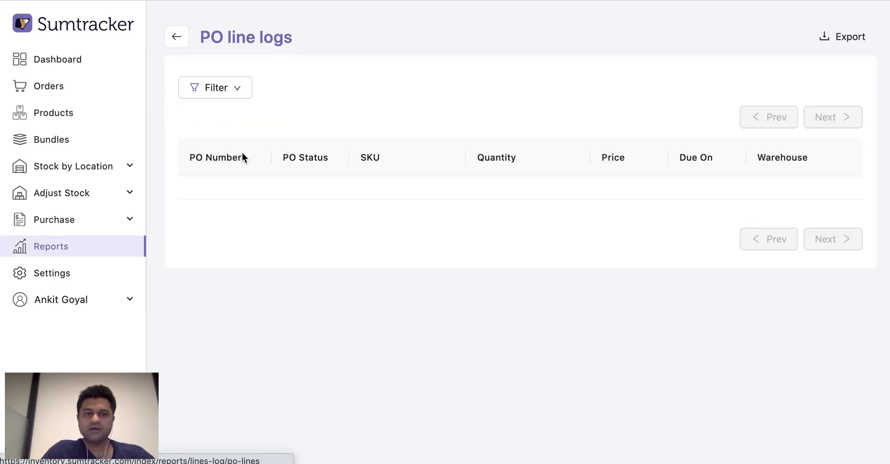
{"action": "scroll", "coordinate": [297, 224], "scroll_direction": "down", "scroll_amount": 2}
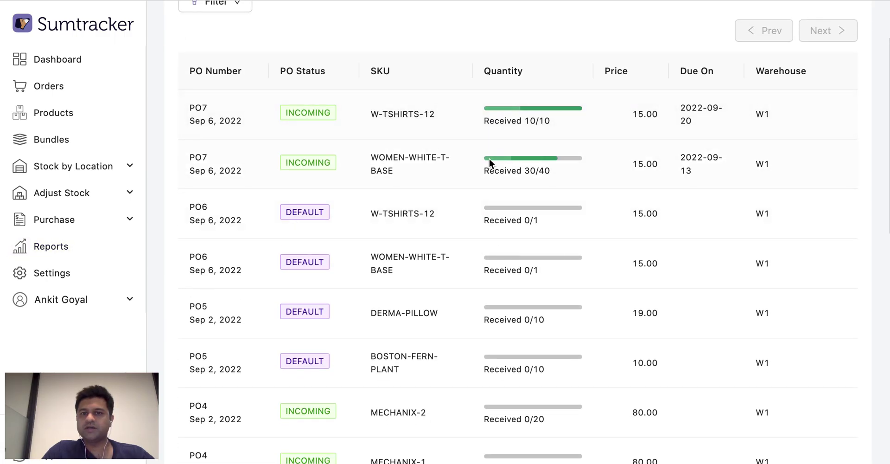
{"action": "scroll", "coordinate": [433, 184], "scroll_direction": "down", "scroll_amount": 2}
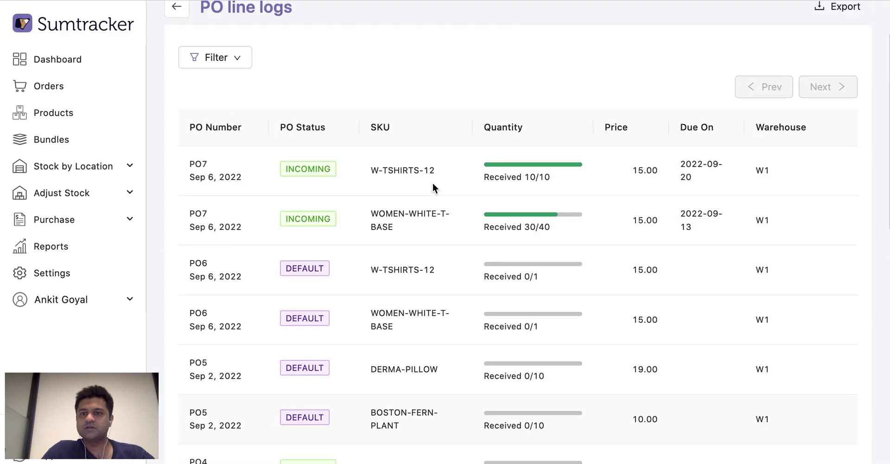
{"action": "left_click_drag", "start_coordinate": [680, 157], "coordinate": [711, 194]}
{"action": "left_click", "coordinate": [711, 195]}
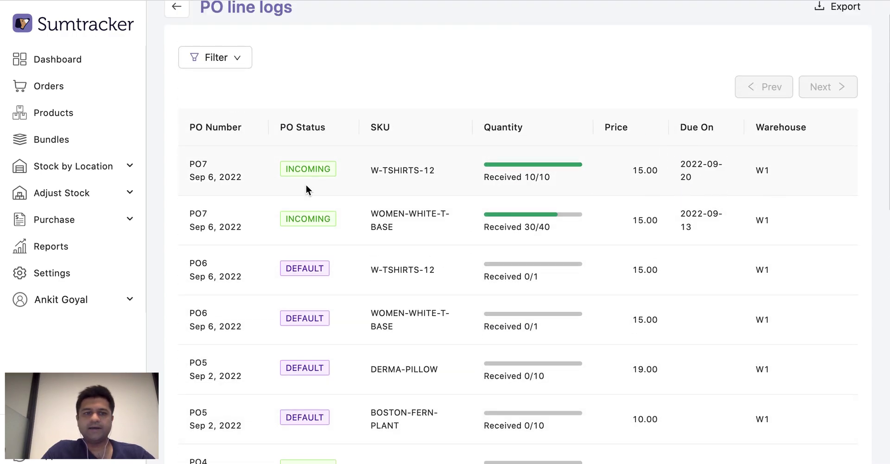
{"action": "scroll", "coordinate": [246, 183], "scroll_direction": "up", "scroll_amount": 1}
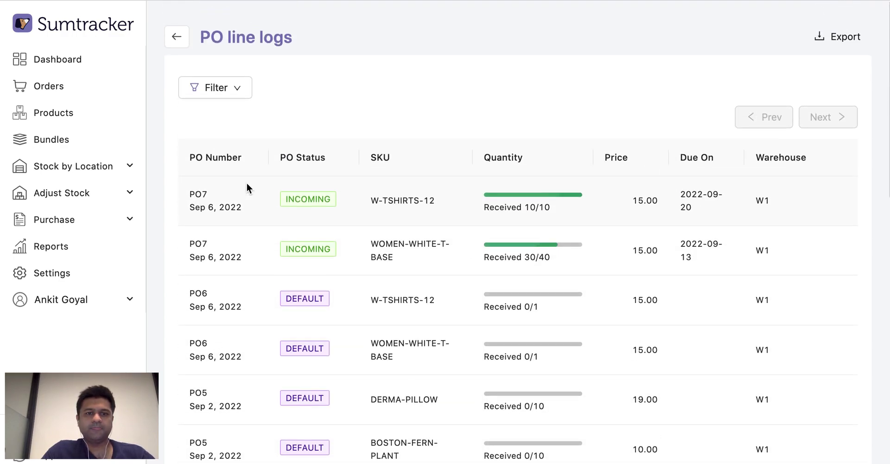
{"action": "left_click", "coordinate": [169, 37]}
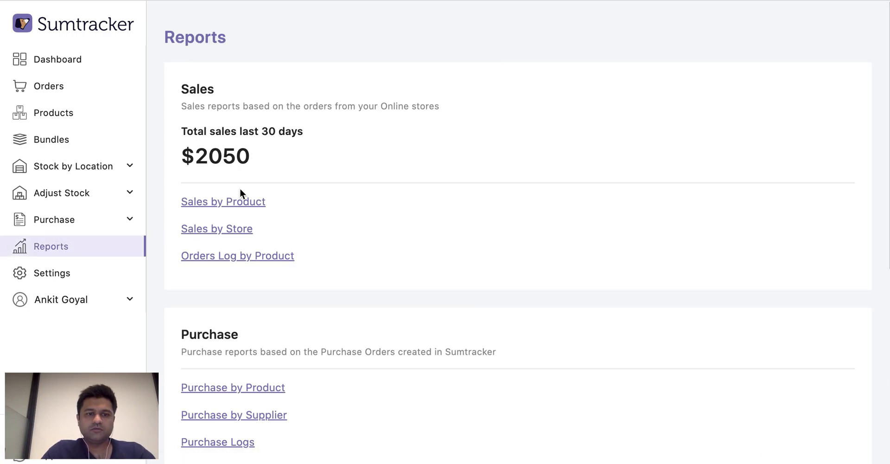
Step: Open the Inventory Log report and review the initial and final stock of its adjustment entries
{"action": "scroll", "coordinate": [240, 190], "scroll_direction": "down", "scroll_amount": 5}
{"action": "scroll", "coordinate": [240, 188], "scroll_direction": "down", "scroll_amount": 3}
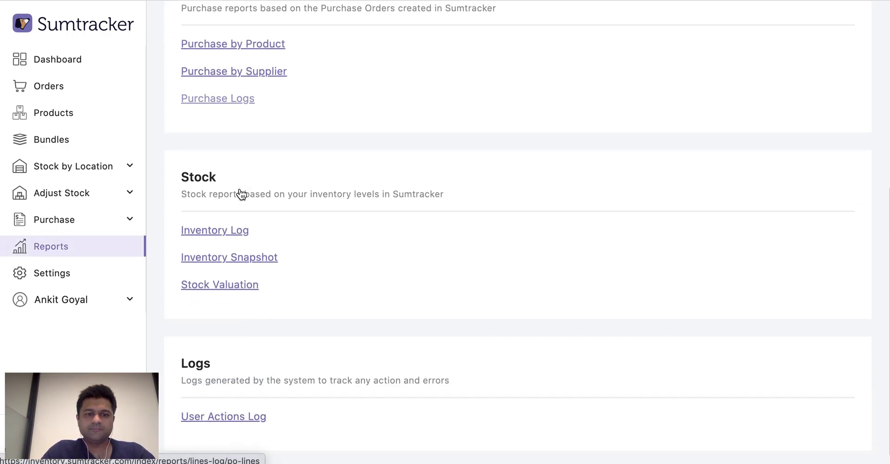
{"action": "left_click", "coordinate": [235, 230]}
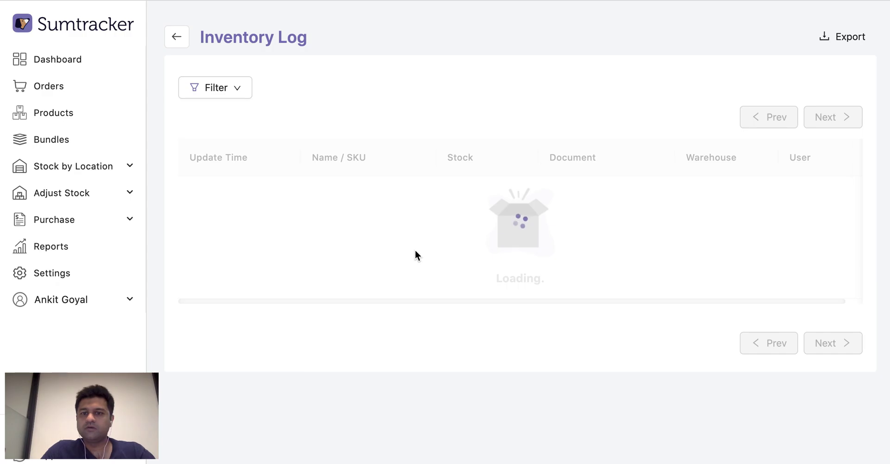
{"action": "scroll", "coordinate": [415, 253], "scroll_direction": "down", "scroll_amount": 2}
{"action": "scroll", "coordinate": [415, 260], "scroll_direction": "down", "scroll_amount": 1}
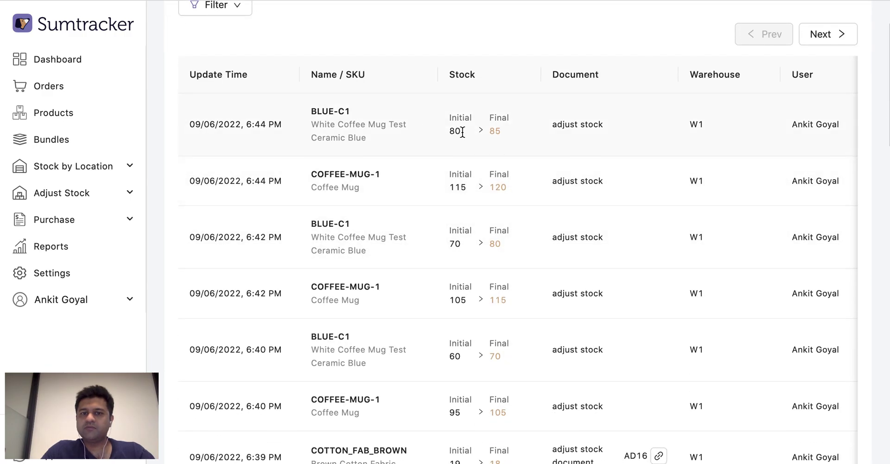
{"action": "scroll", "coordinate": [374, 195], "scroll_direction": "up", "scroll_amount": 3}
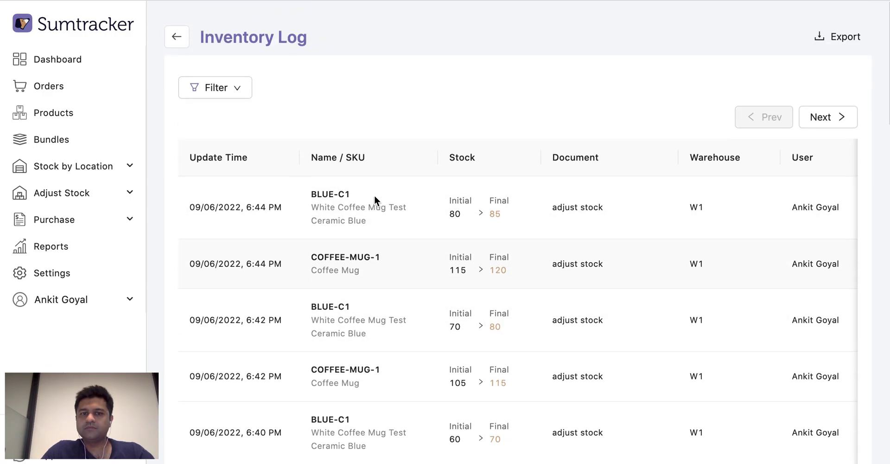
Step: Check the Inventory Log's available filters without applying any, and return to the reports overview
{"action": "left_click", "coordinate": [233, 90]}
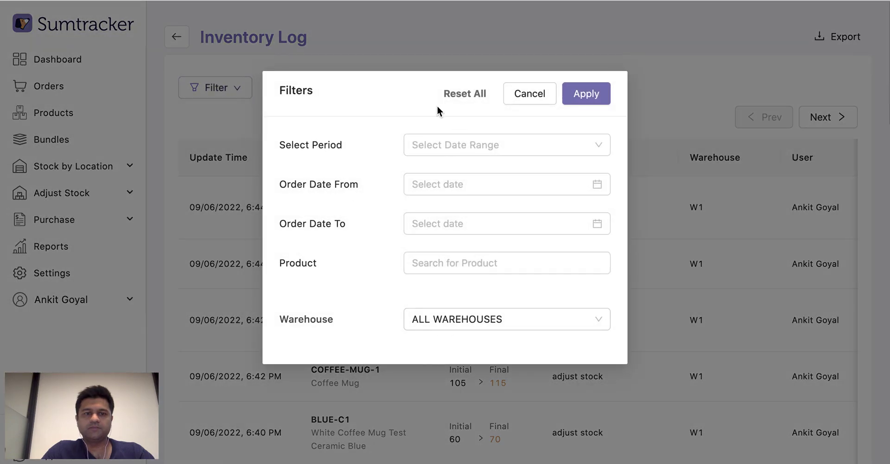
{"action": "left_click", "coordinate": [533, 94]}
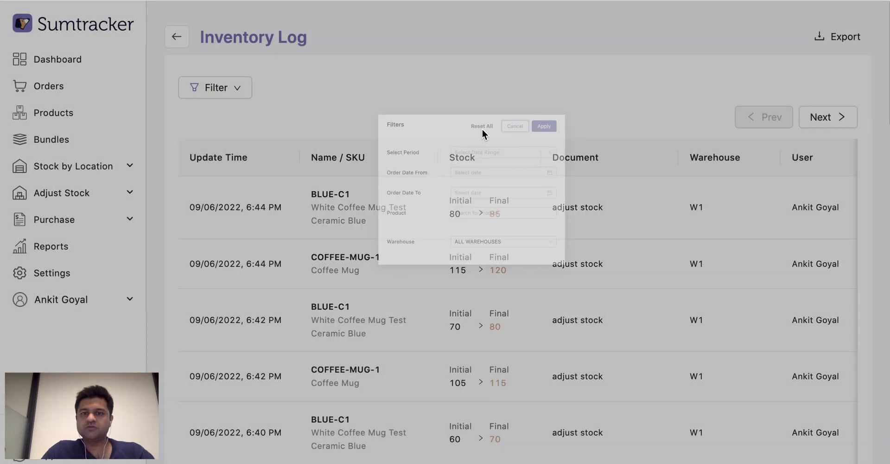
{"action": "scroll", "coordinate": [296, 274], "scroll_direction": "down", "scroll_amount": 2}
{"action": "scroll", "coordinate": [296, 274], "scroll_direction": "up", "scroll_amount": 2}
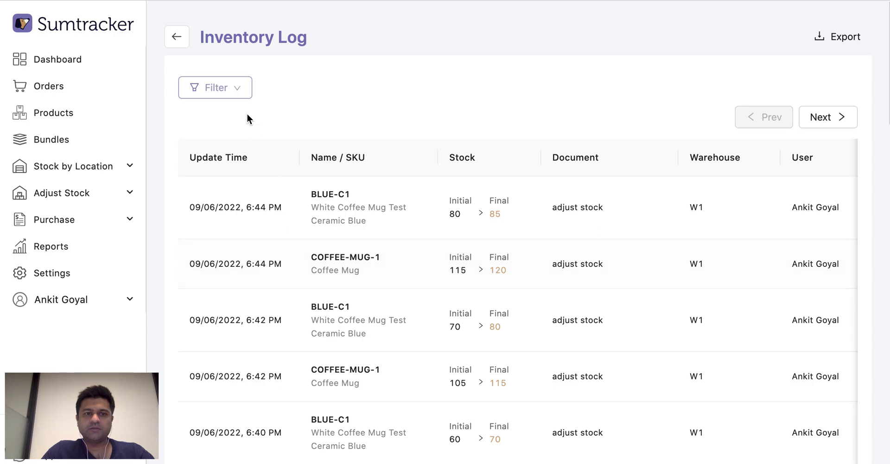
{"action": "left_click", "coordinate": [177, 37]}
Step: Open the Inventory Snapshot report, filter it to the stock as on 2022-08-28, and return to the reports overview
{"action": "scroll", "coordinate": [296, 291], "scroll_direction": "down", "scroll_amount": 5}
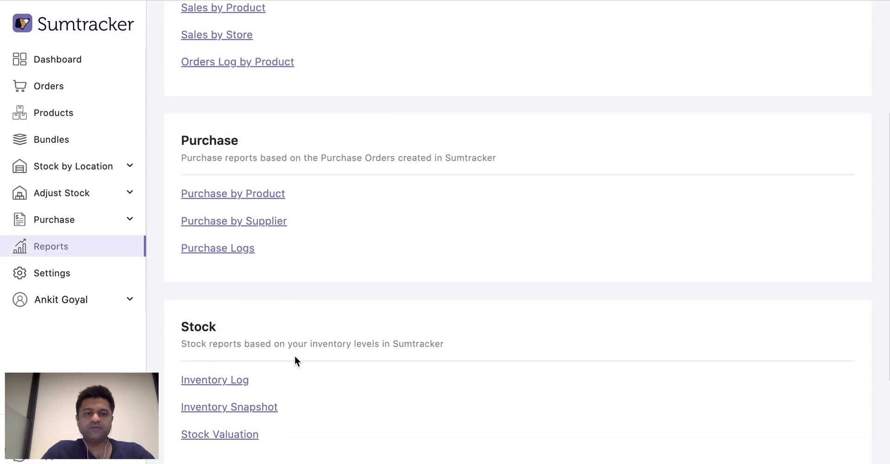
{"action": "scroll", "coordinate": [293, 355], "scroll_direction": "down", "scroll_amount": 2}
{"action": "left_click", "coordinate": [264, 308]}
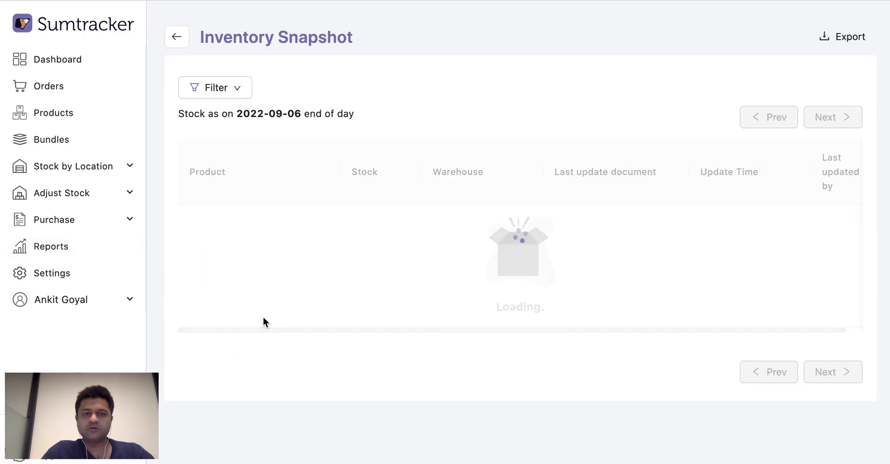
{"action": "left_click", "coordinate": [237, 93]}
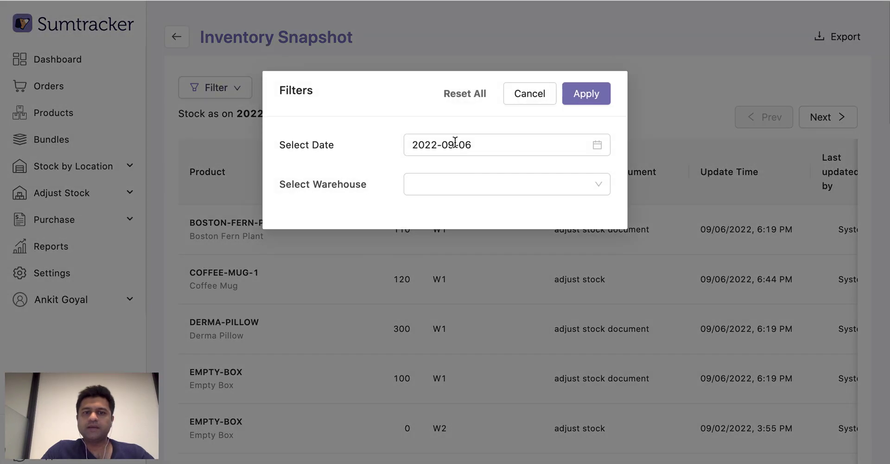
{"action": "left_click", "coordinate": [570, 144]}
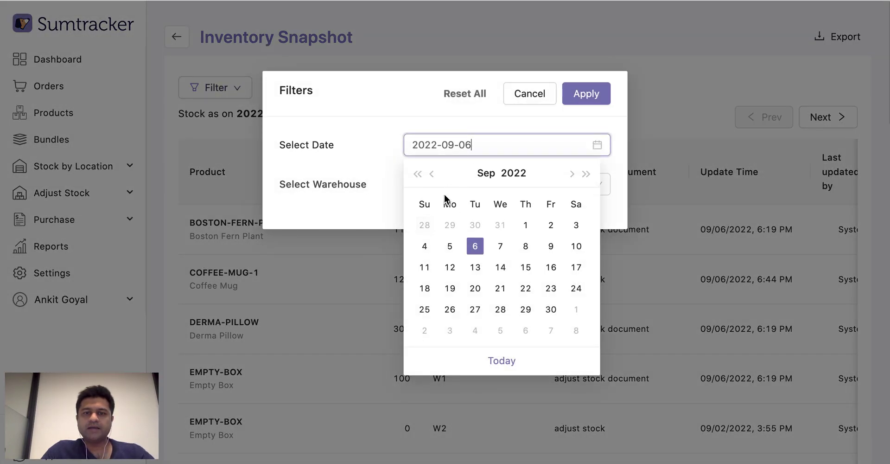
{"action": "left_click", "coordinate": [425, 225]}
{"action": "left_click", "coordinate": [587, 94]}
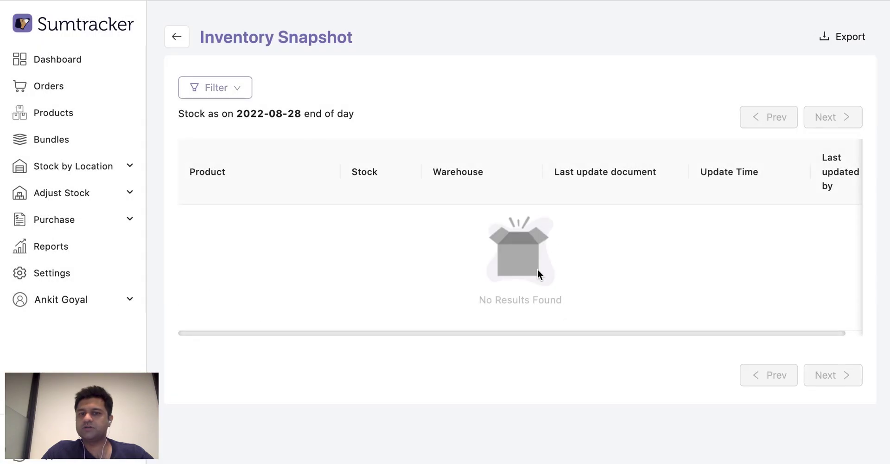
{"action": "left_click", "coordinate": [177, 36]}
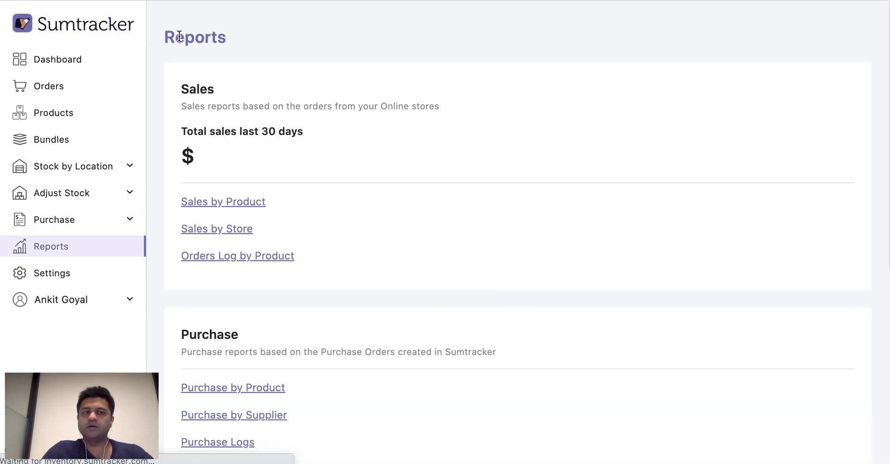
Step: Open the Stock Valuation export, check its warehouse choices and close it without exporting
{"action": "scroll", "coordinate": [322, 191], "scroll_direction": "down", "scroll_amount": 7}
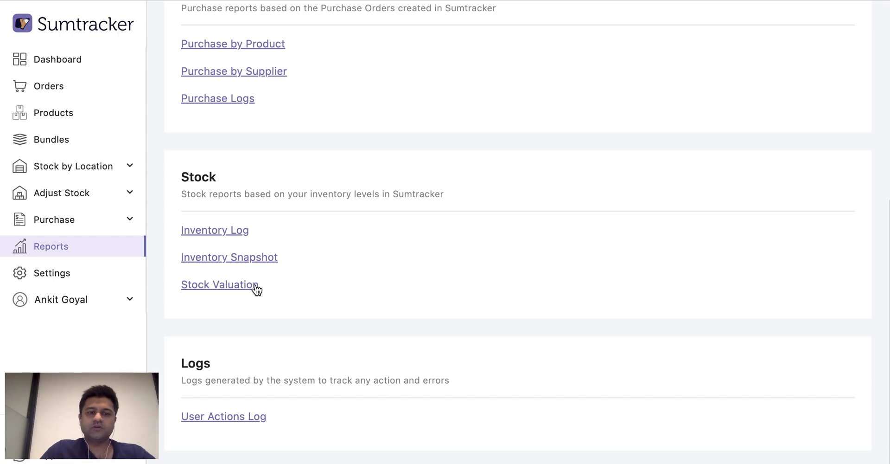
{"action": "left_click", "coordinate": [256, 287]}
{"action": "left_click", "coordinate": [441, 146]}
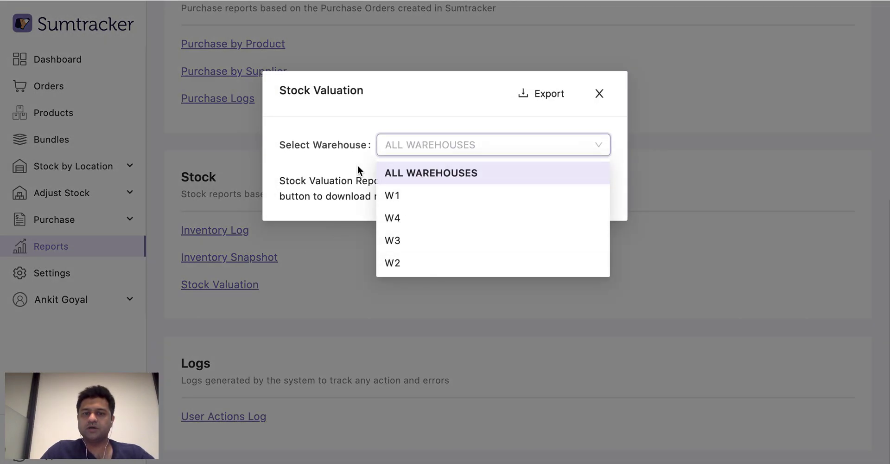
{"action": "left_click", "coordinate": [334, 178]}
{"action": "left_click", "coordinate": [599, 94]}
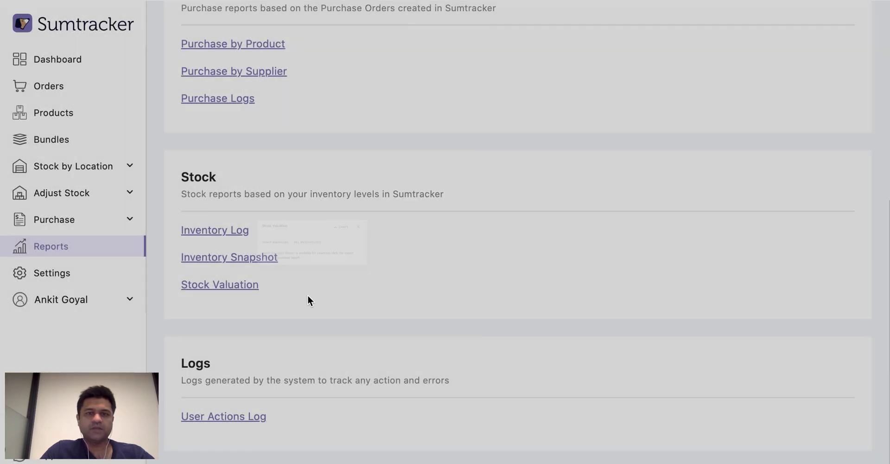
Step: Open the User Actions Log and read its entries on turning Shopify inventory sync on and off
{"action": "left_click", "coordinate": [215, 417]}
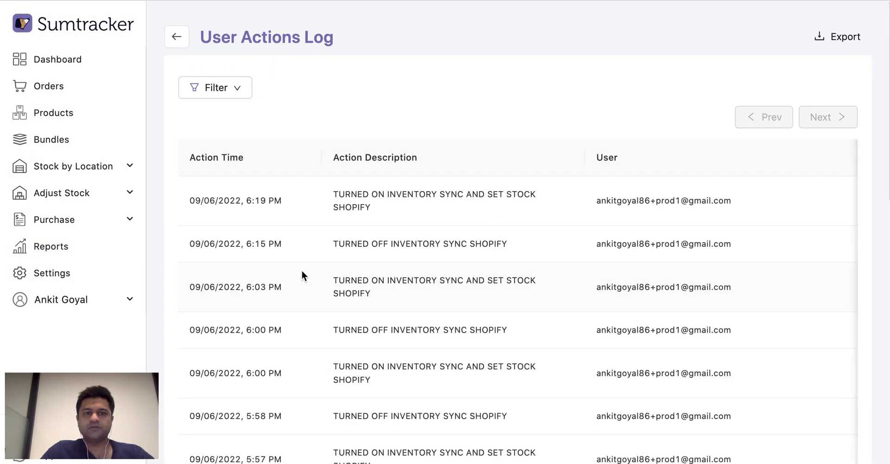
{"action": "scroll", "coordinate": [385, 185], "scroll_direction": "down", "scroll_amount": 4}
{"action": "scroll", "coordinate": [386, 184], "scroll_direction": "up", "scroll_amount": 4}
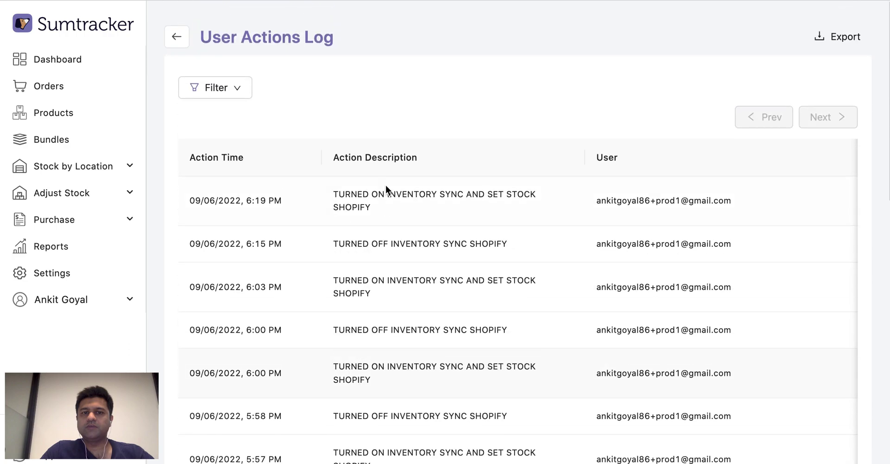
{"action": "triple_click", "coordinate": [340, 196]}
{"action": "left_click", "coordinate": [360, 204]}
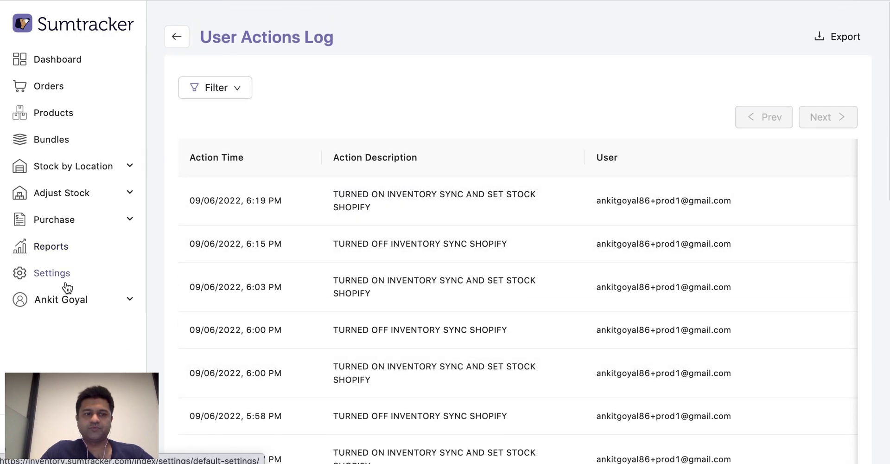
Step: Open the non-admin user under Manage Users, review the account's admin, notification and permission settings, and return to the users list
{"action": "left_click", "coordinate": [82, 297]}
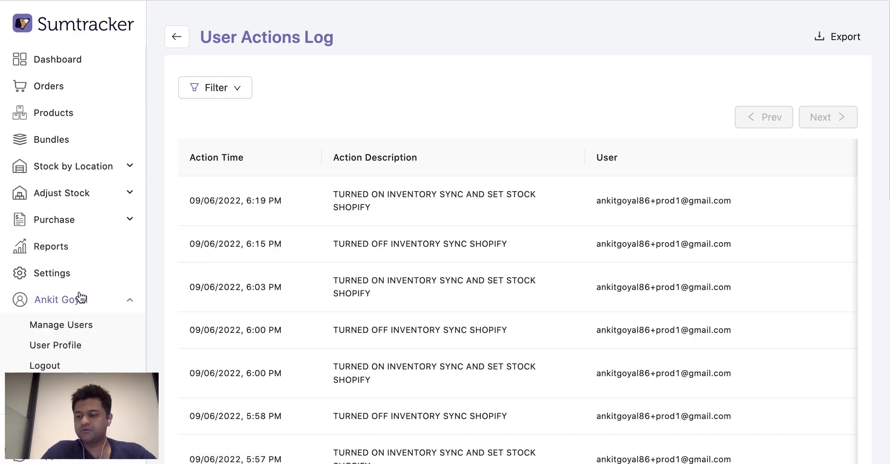
{"action": "left_click", "coordinate": [76, 323]}
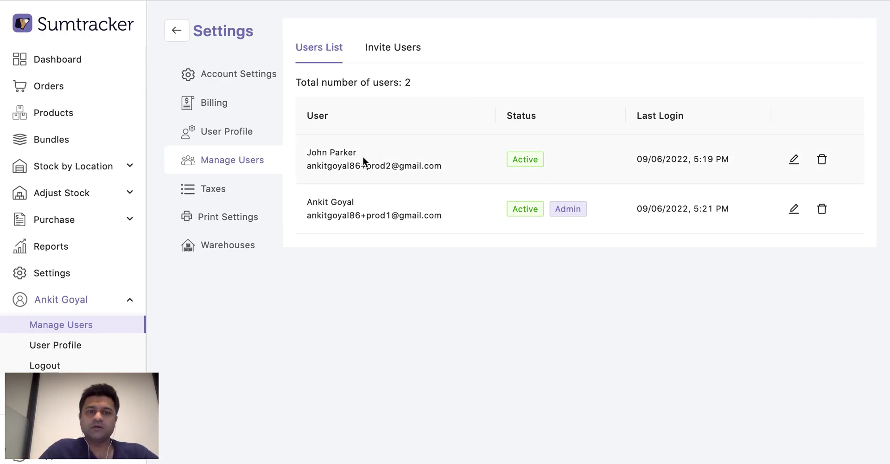
{"action": "left_click", "coordinate": [361, 155]}
{"action": "scroll", "coordinate": [366, 291], "scroll_direction": "down", "scroll_amount": 6}
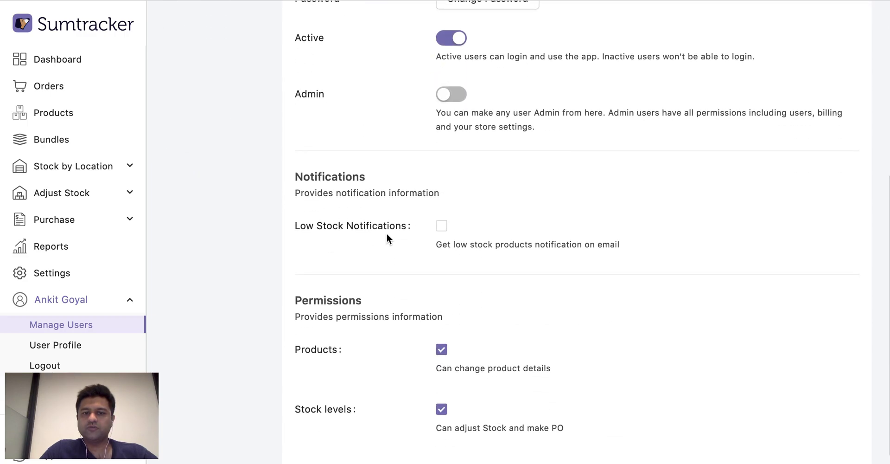
{"action": "scroll", "coordinate": [356, 279], "scroll_direction": "down", "scroll_amount": 1}
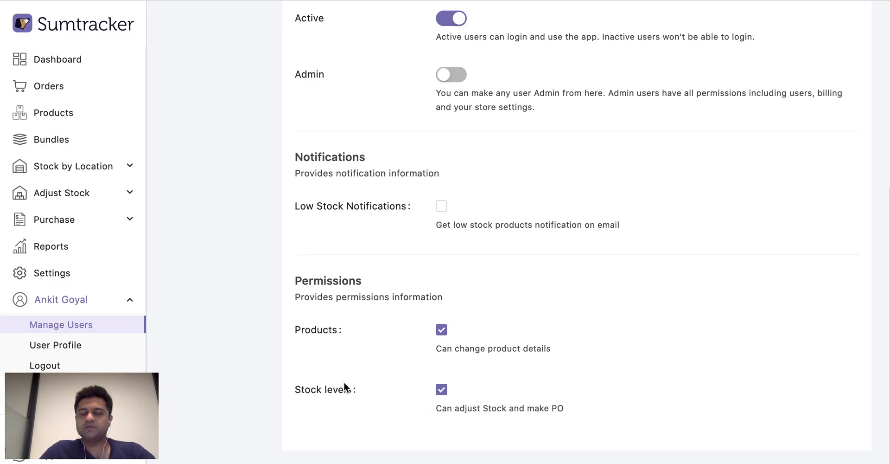
{"action": "scroll", "coordinate": [343, 382], "scroll_direction": "up", "scroll_amount": 6}
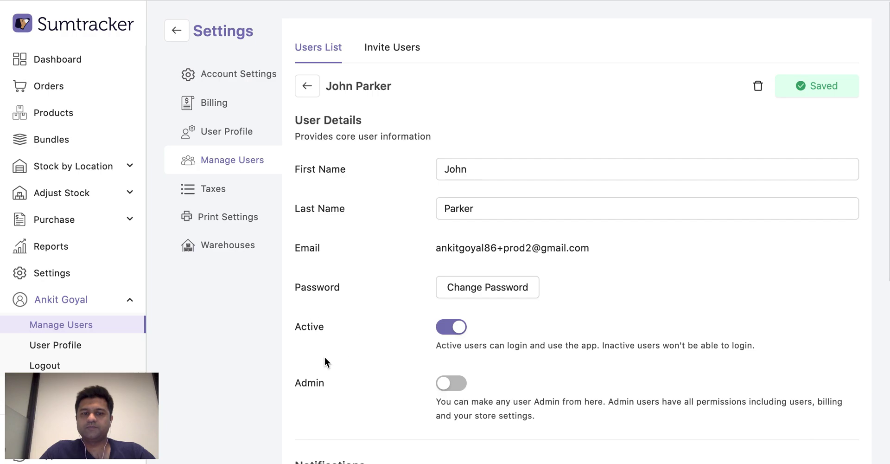
{"action": "left_click", "coordinate": [307, 87]}
Step: View the page for inviting users, return to the users list and collapse the account options
{"action": "left_click", "coordinate": [383, 52]}
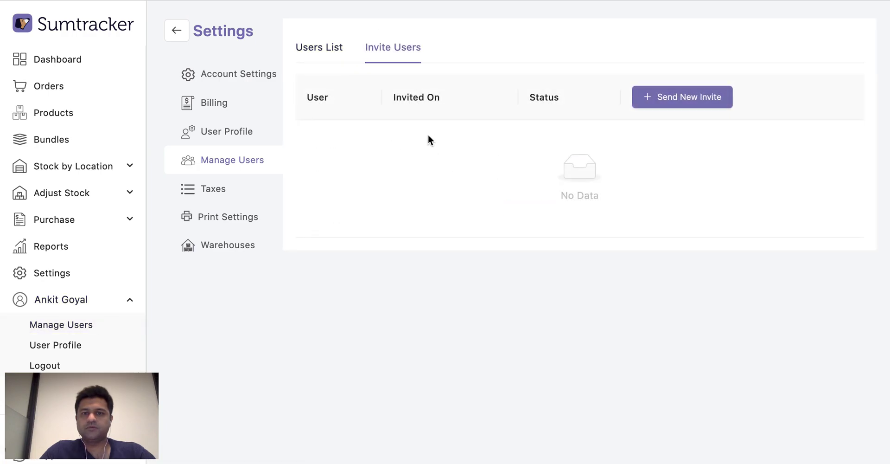
{"action": "left_click", "coordinate": [326, 51]}
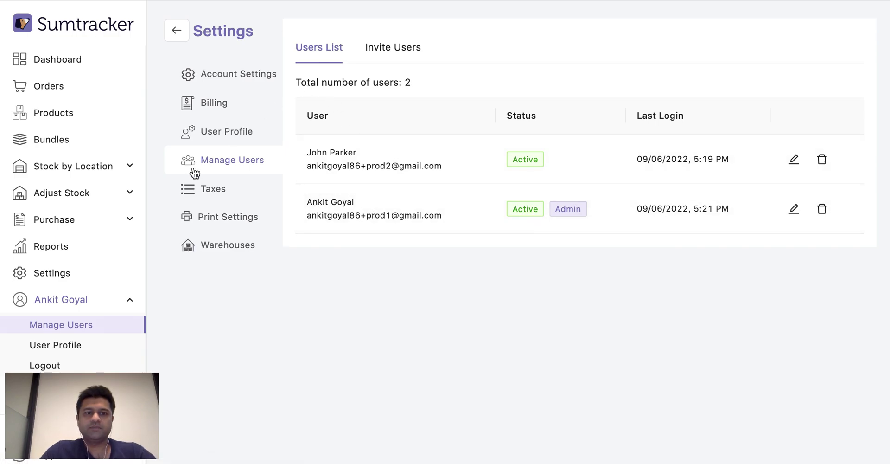
{"action": "left_click", "coordinate": [79, 302]}
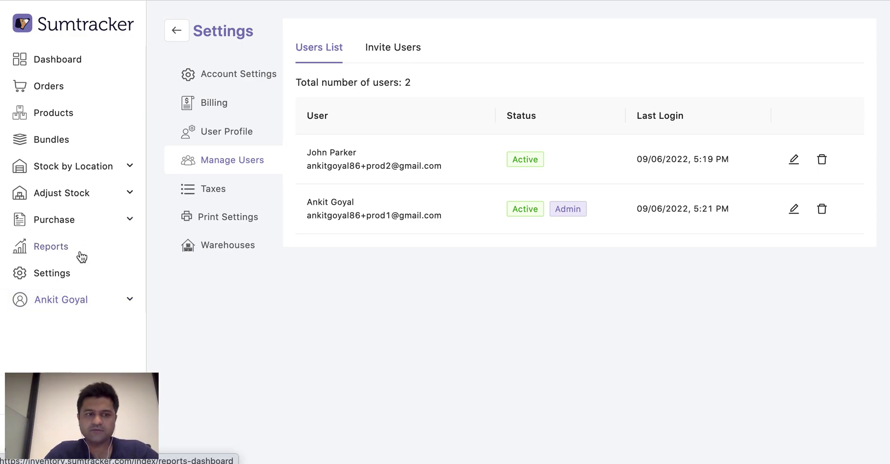
Step: Look over the bundle list, the product list and the orders synced from the Shopify store
{"action": "left_click", "coordinate": [72, 144]}
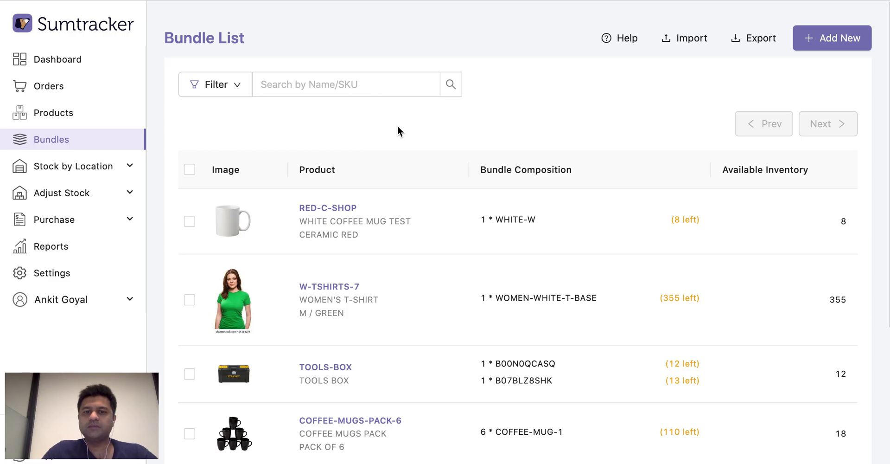
{"action": "left_click", "coordinate": [91, 115]}
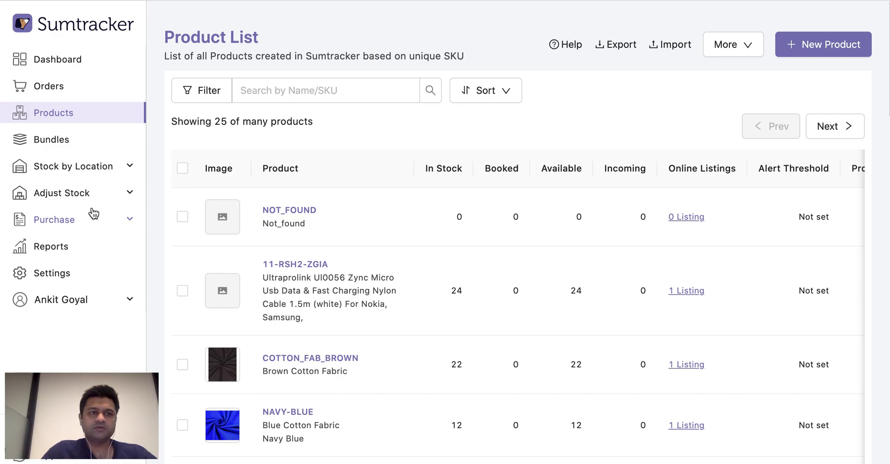
{"action": "left_click", "coordinate": [77, 96]}
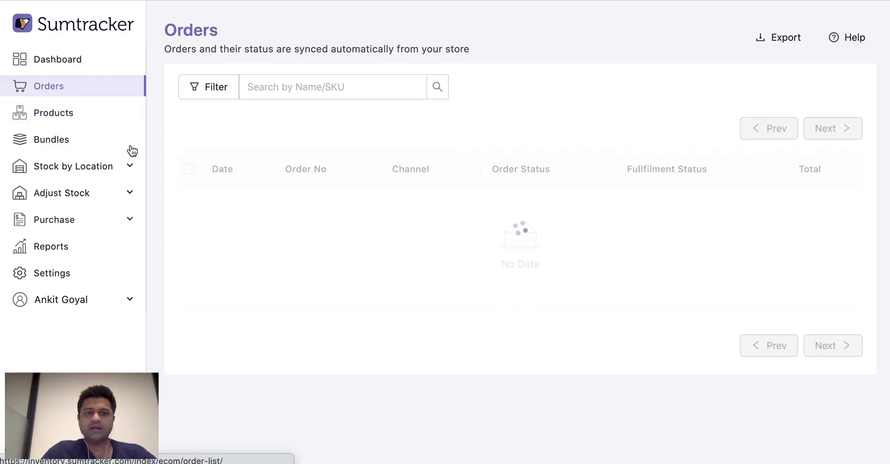
{"action": "scroll", "coordinate": [271, 258], "scroll_direction": "down", "scroll_amount": 2}
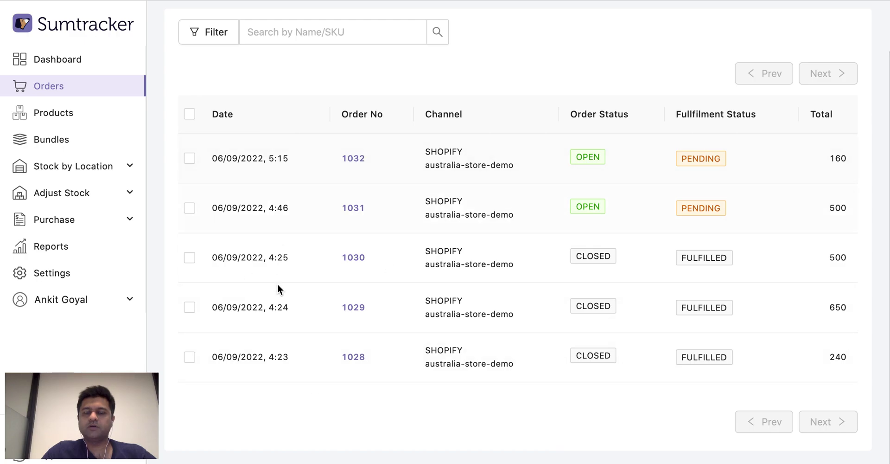
{"action": "scroll", "coordinate": [277, 285], "scroll_direction": "up", "scroll_amount": 2}
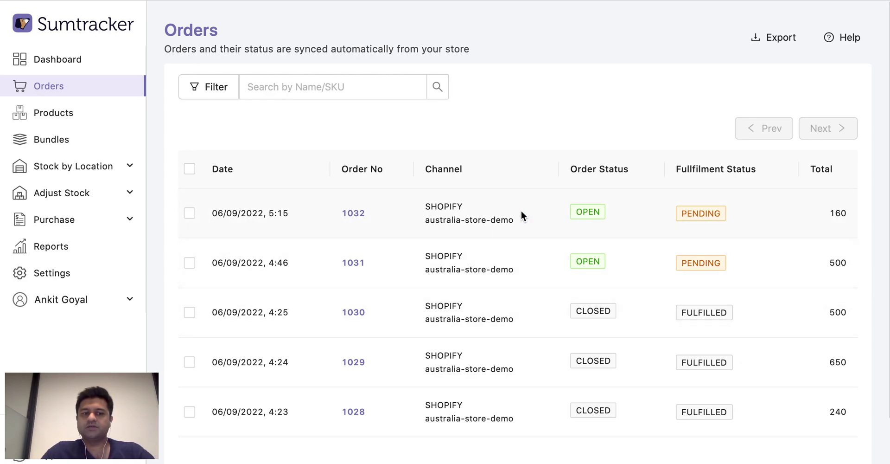
Step: Return to the Dashboard and expand the account options
{"action": "left_click", "coordinate": [99, 67]}
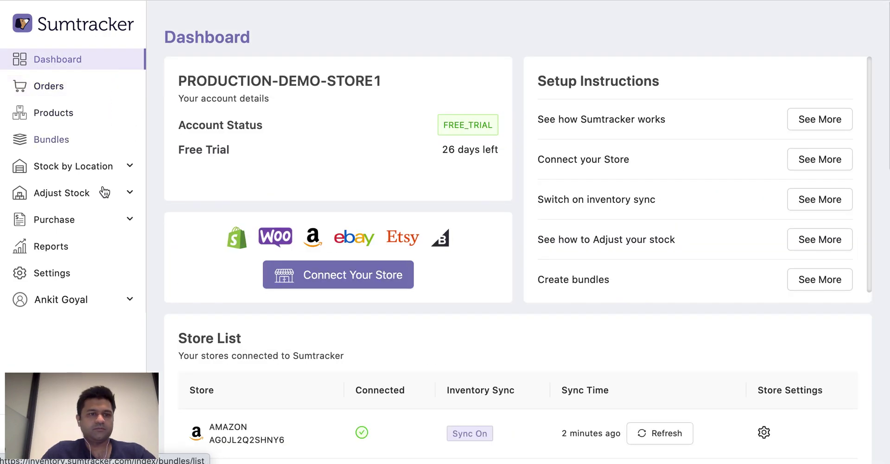
{"action": "left_click", "coordinate": [96, 305]}
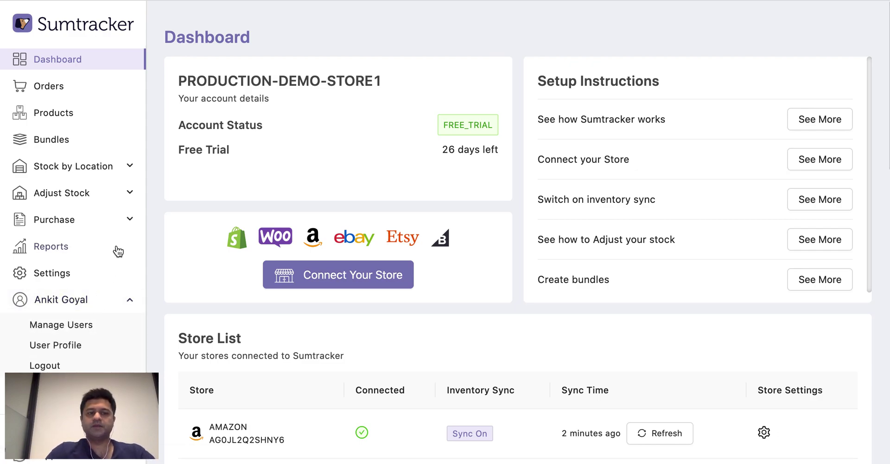